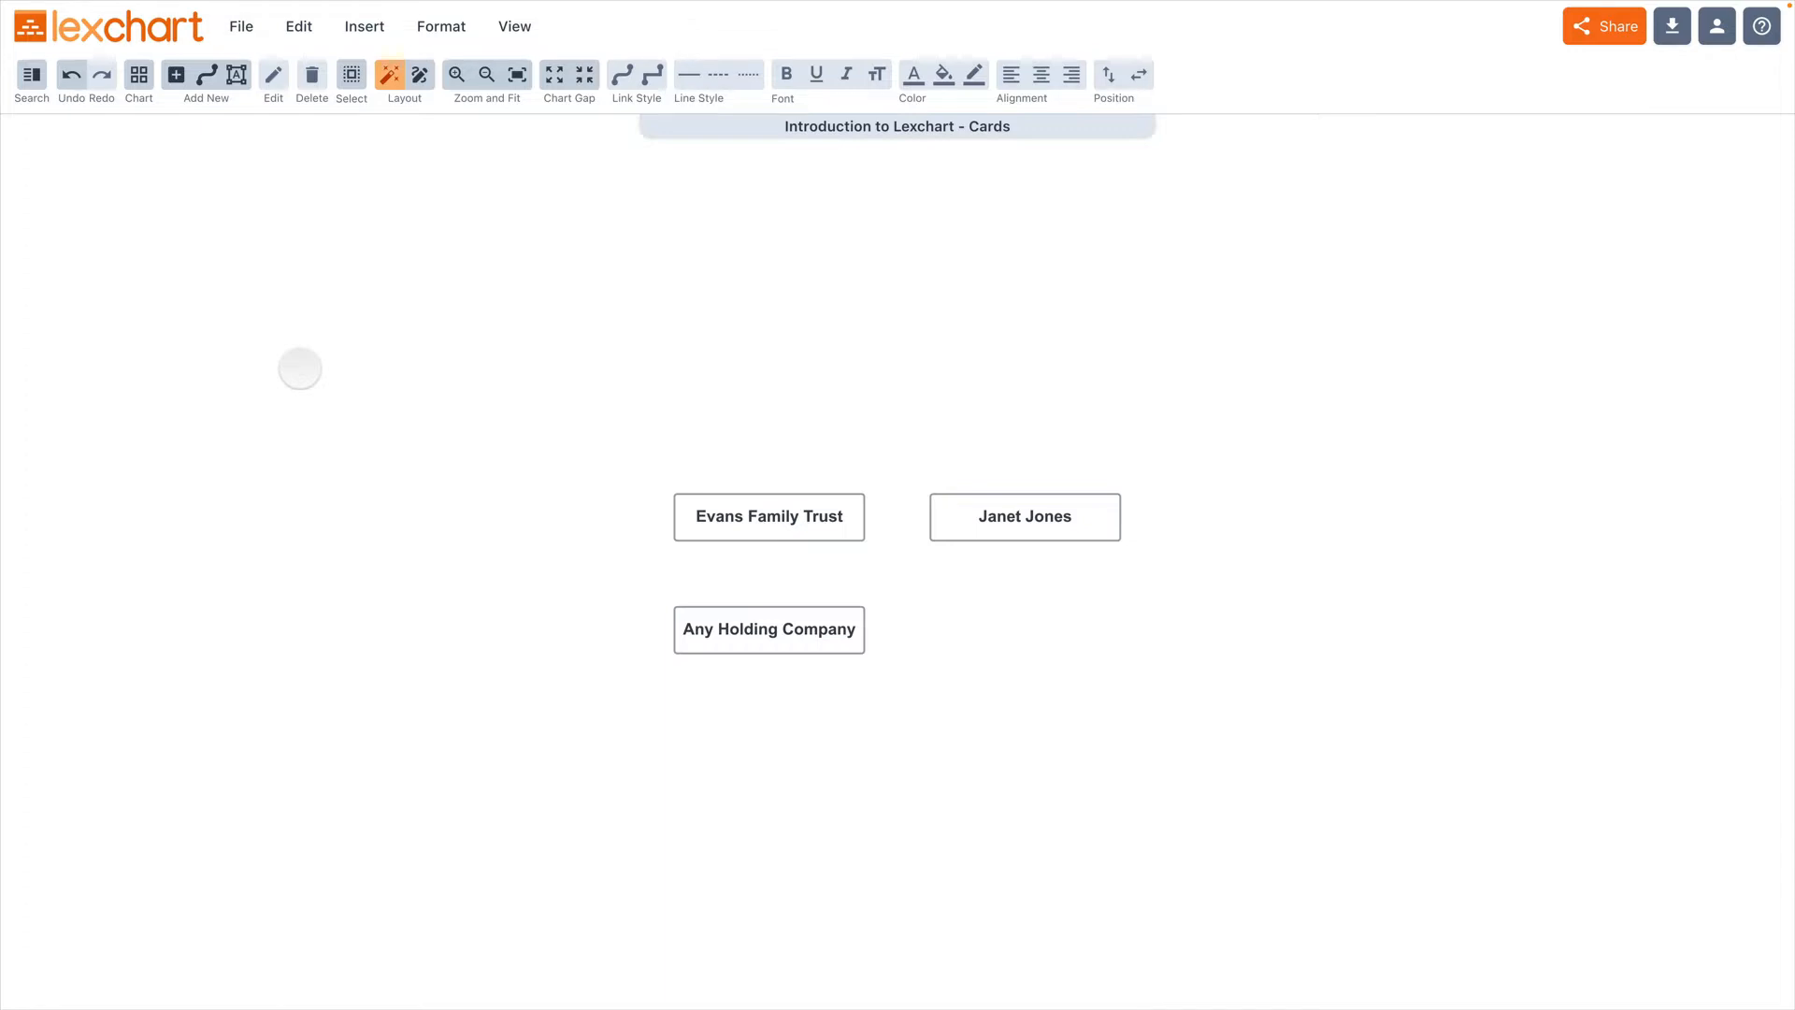
Step: Add a new card named "Great New Co" to the chart and save it
click(176, 74)
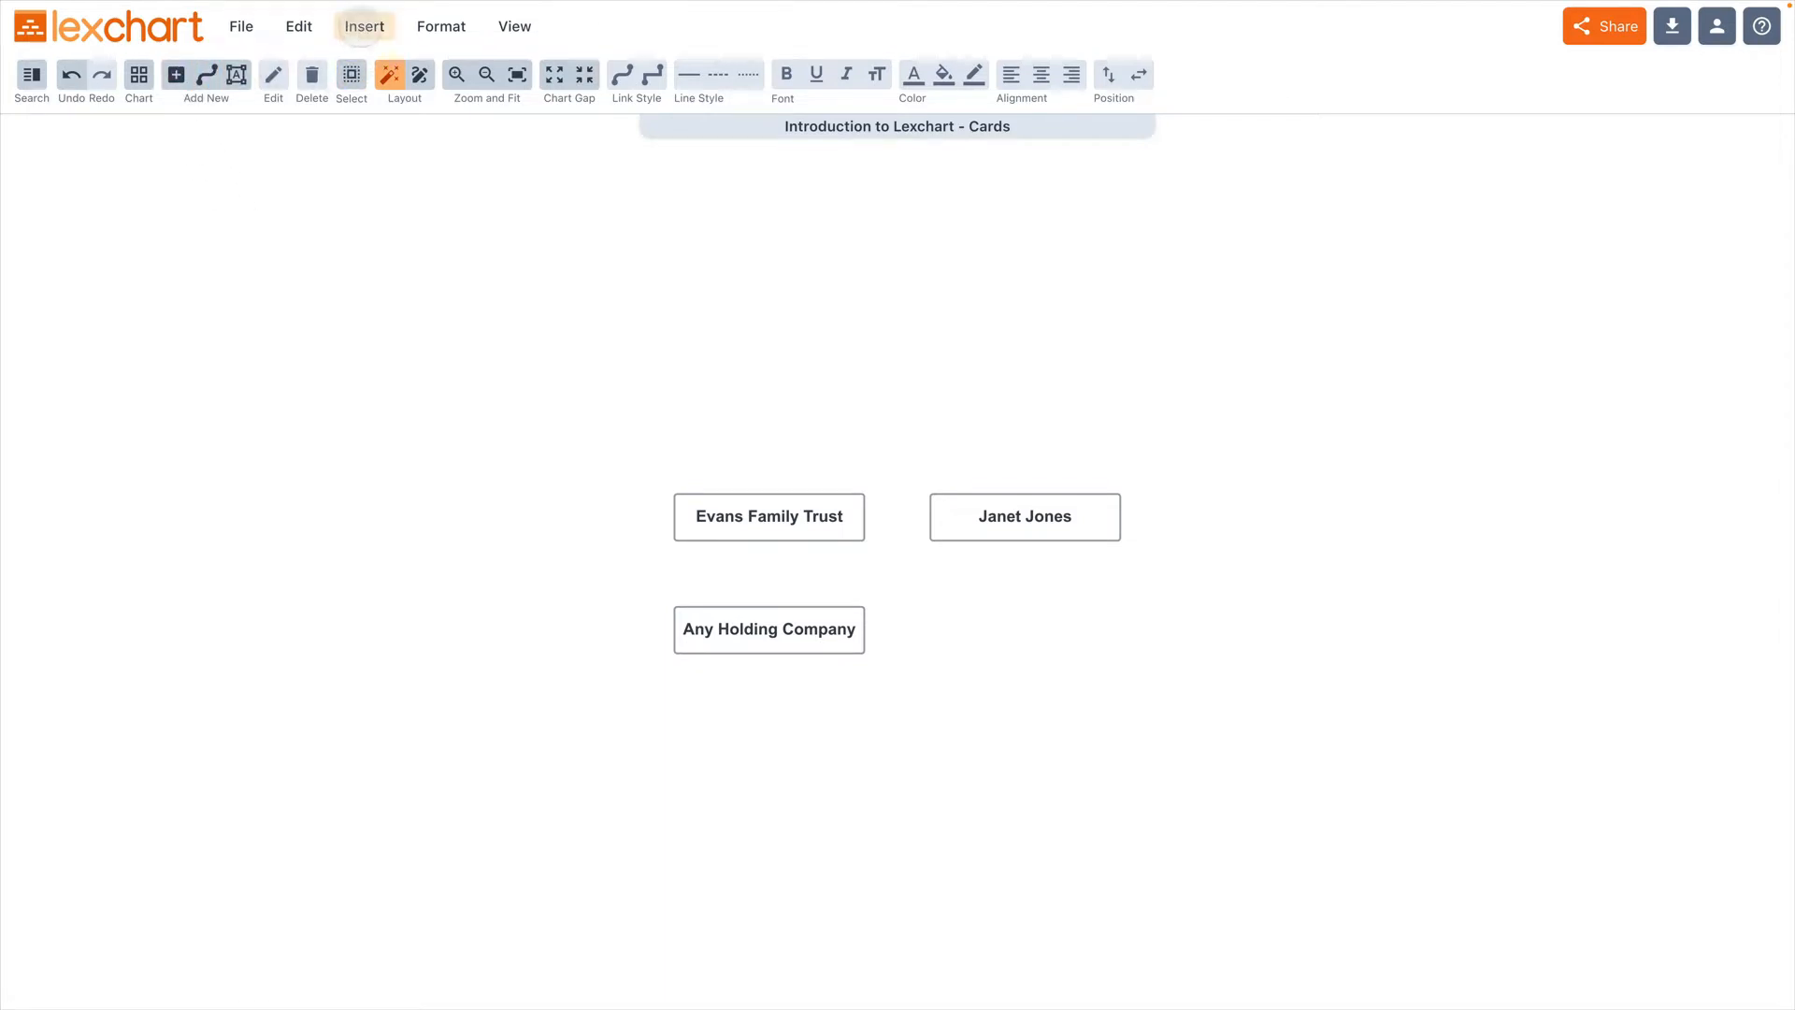
click(361, 27)
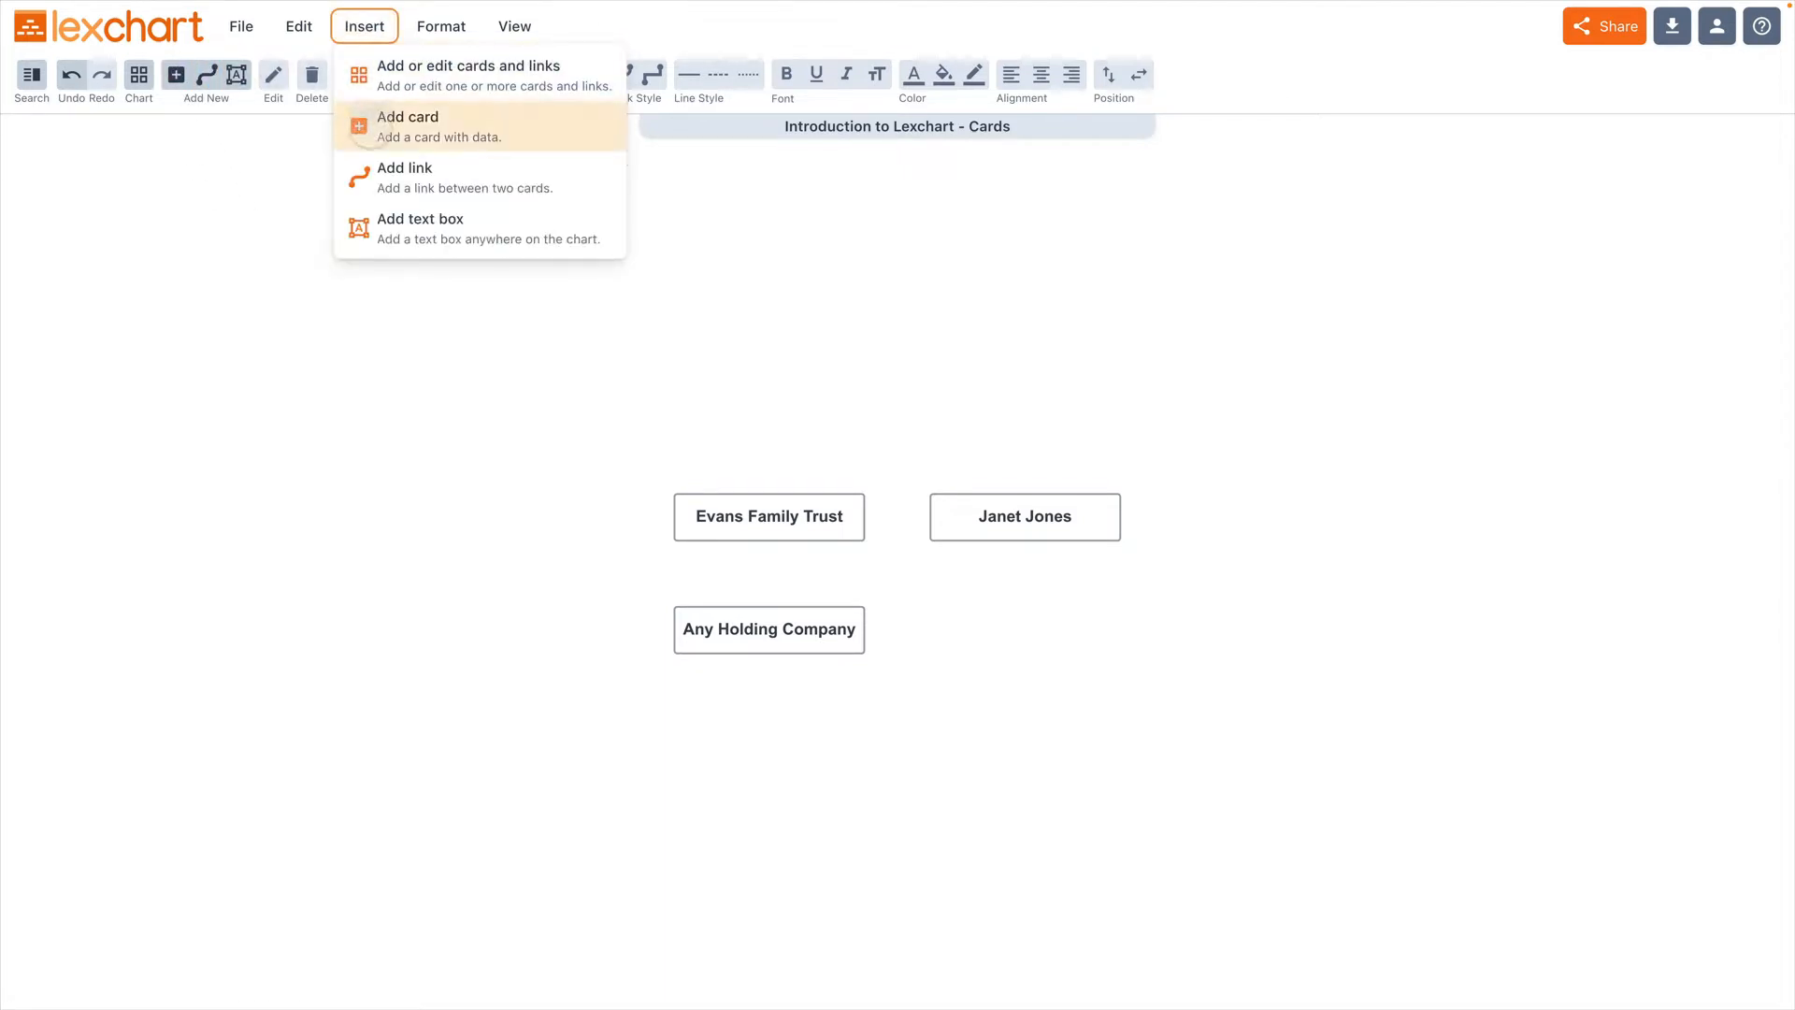
click(369, 128)
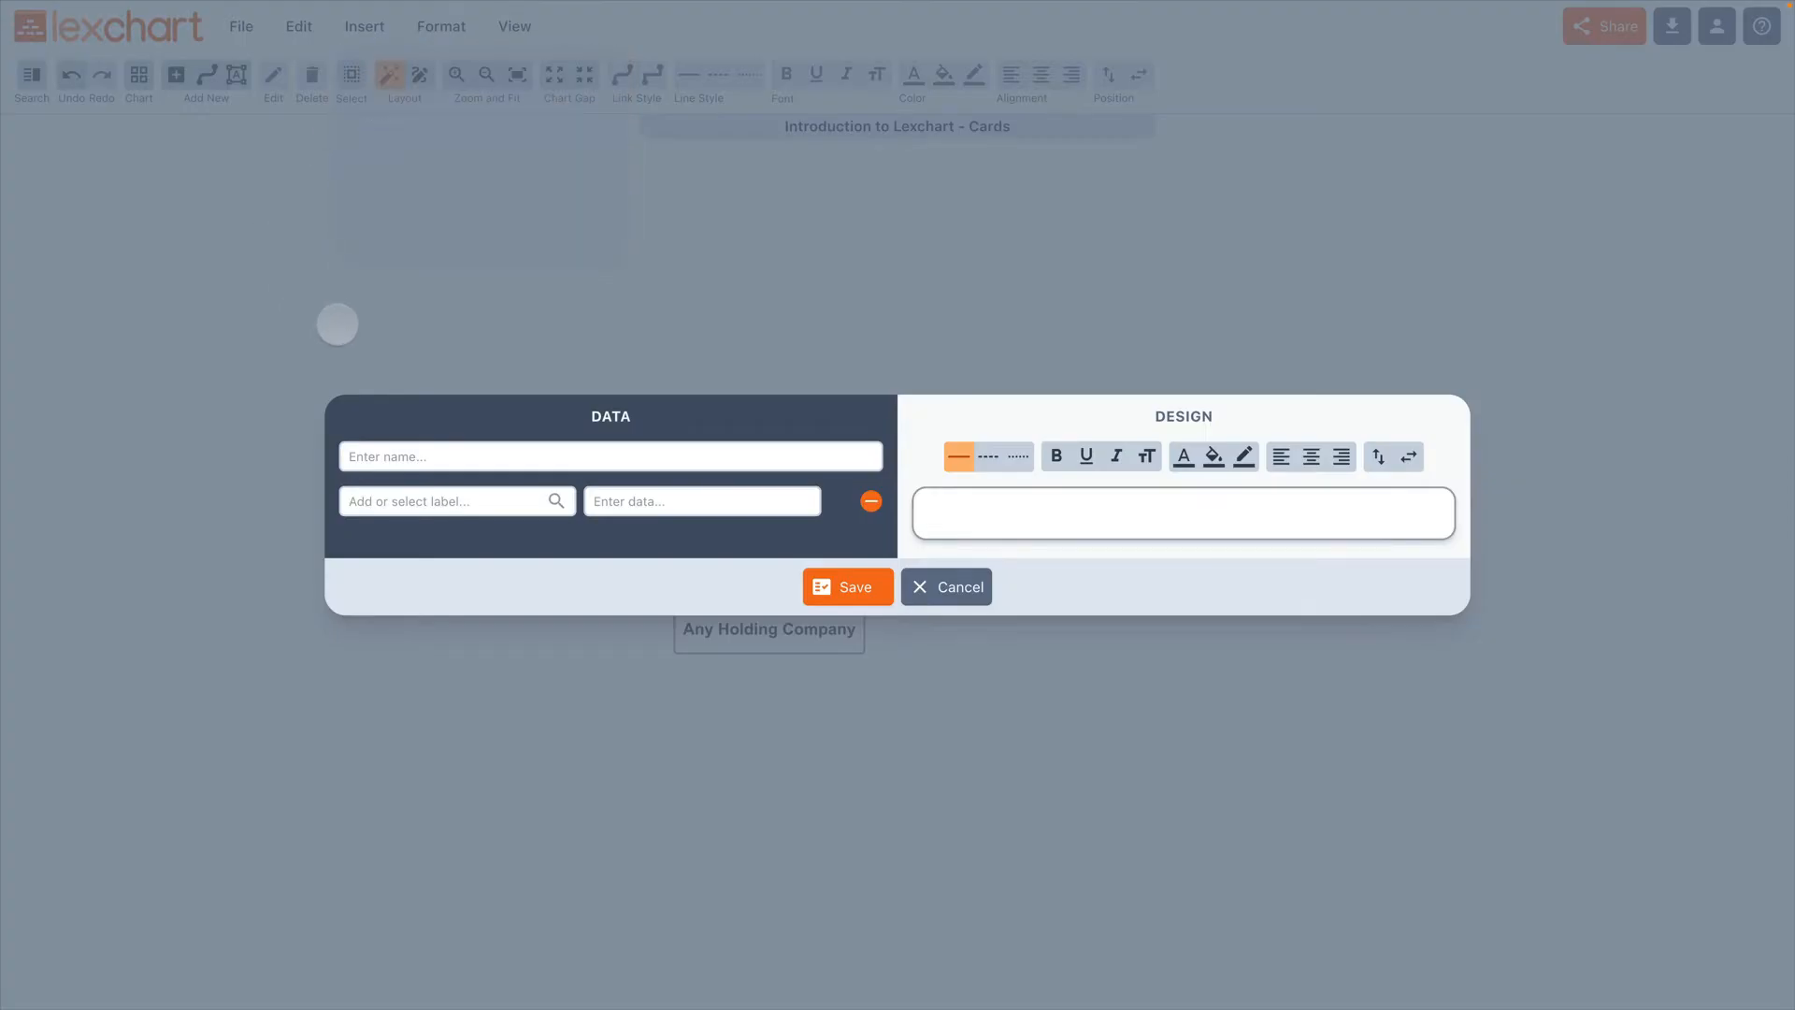
click(400, 455)
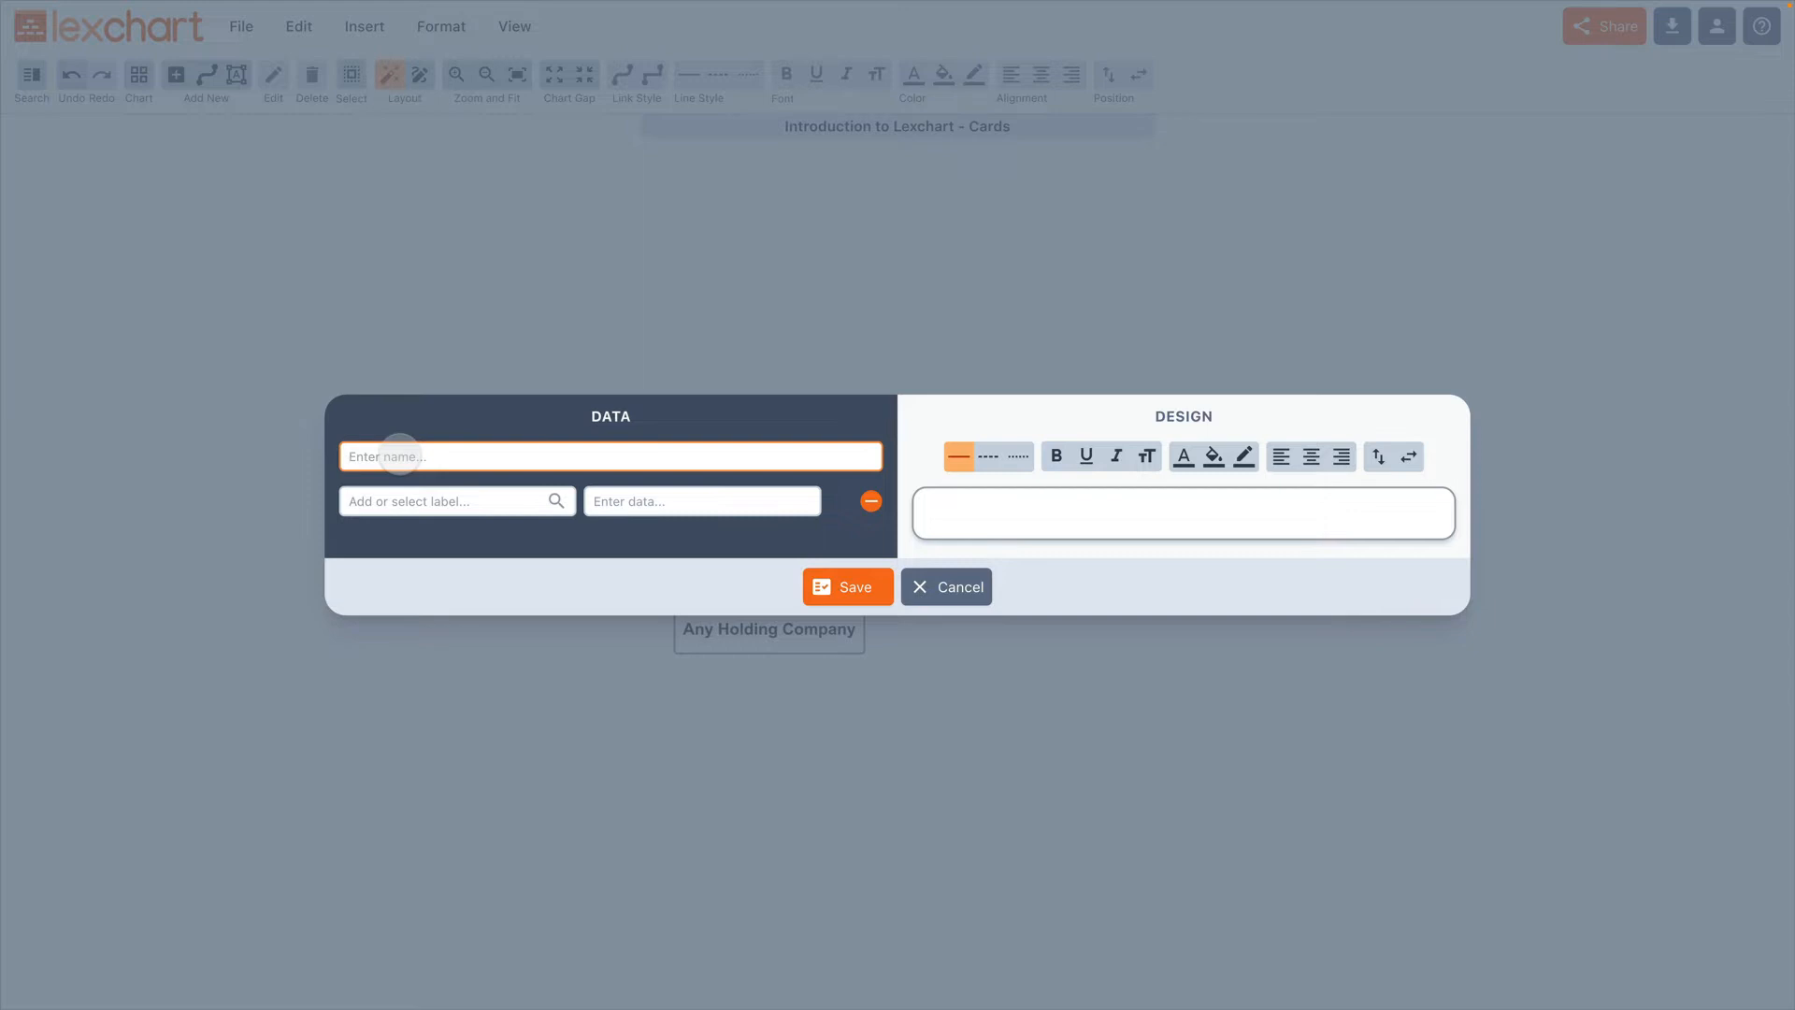
text(Great New Co)
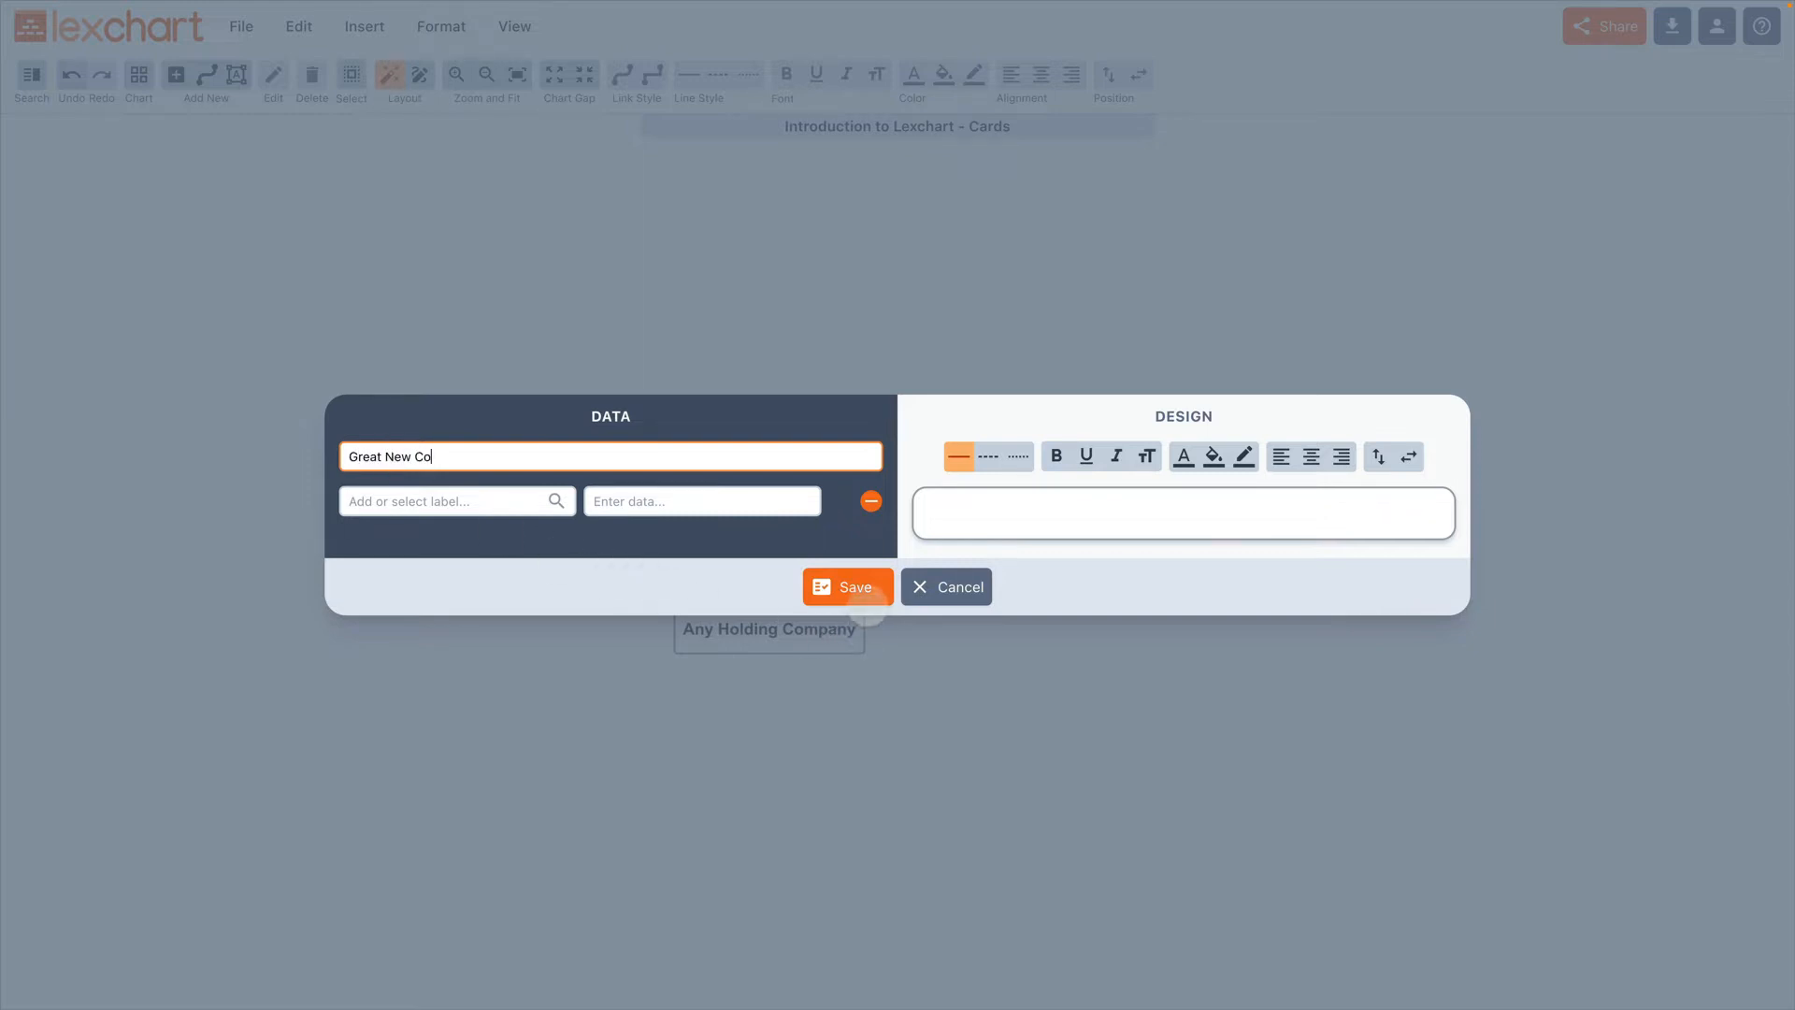
click(862, 597)
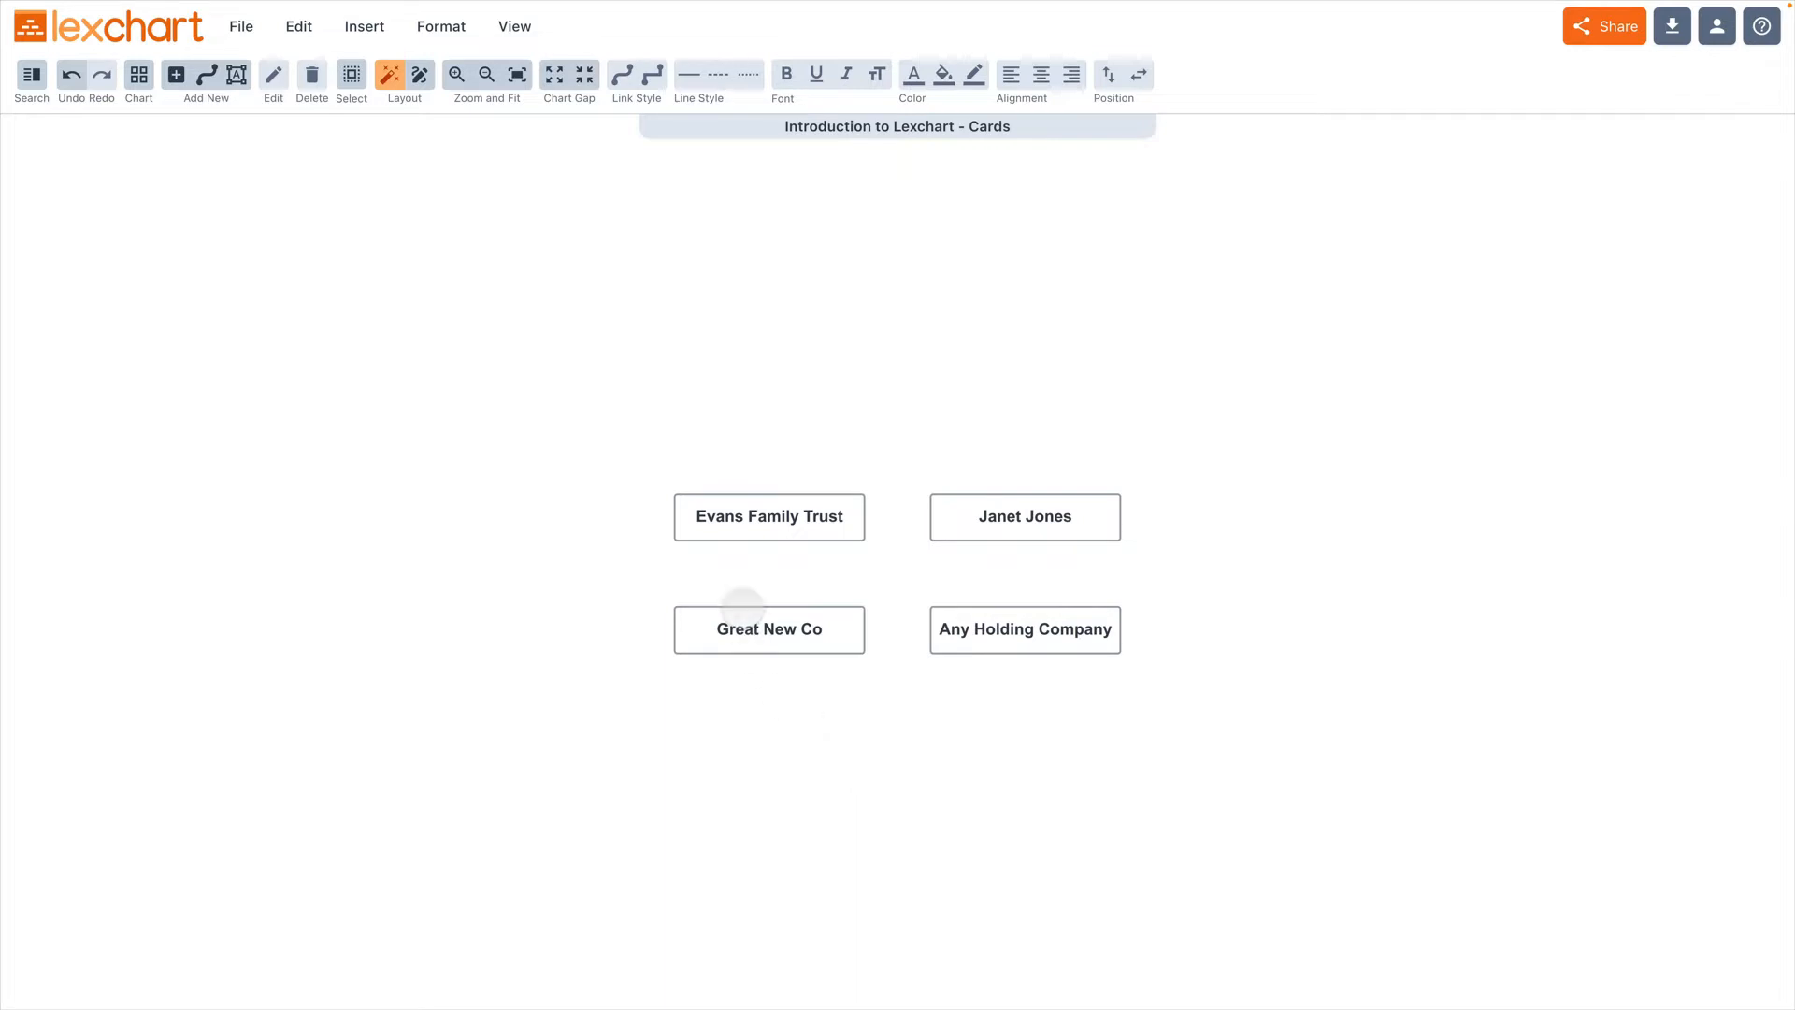
Step: Open the "Great New Co" card for editing and change its name to "Great NewCo"
click(743, 608)
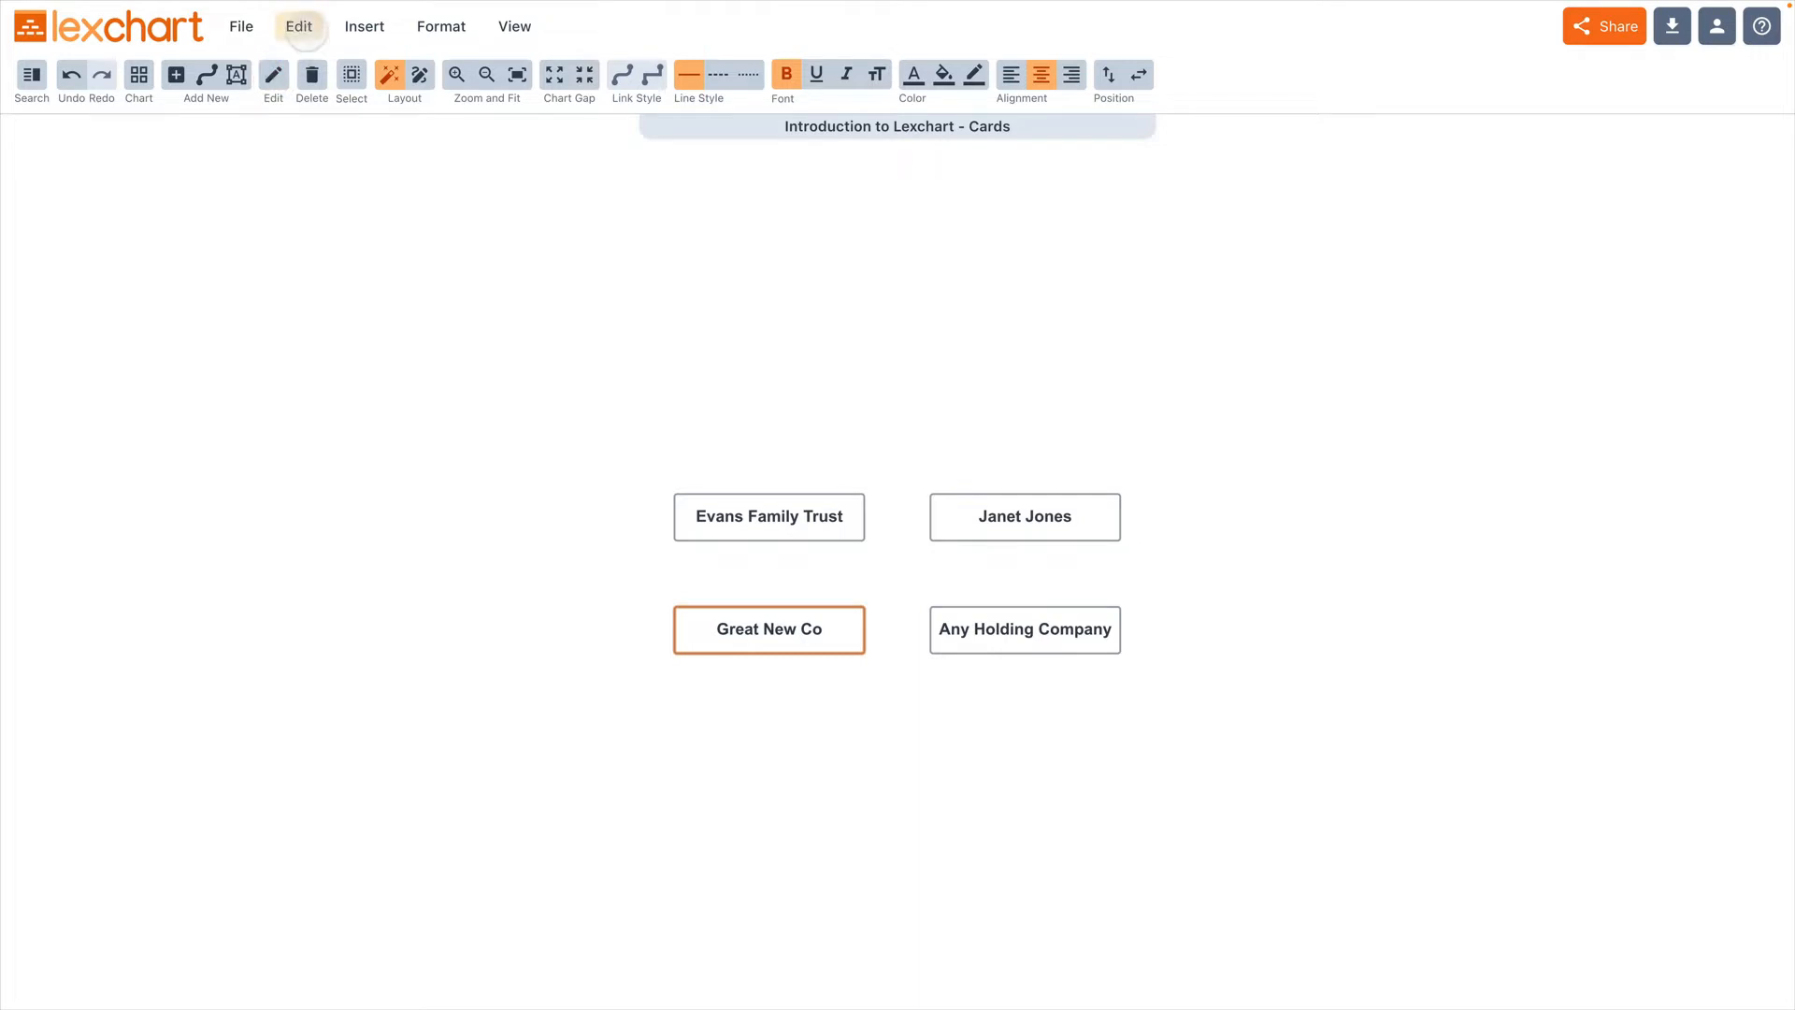
click(301, 27)
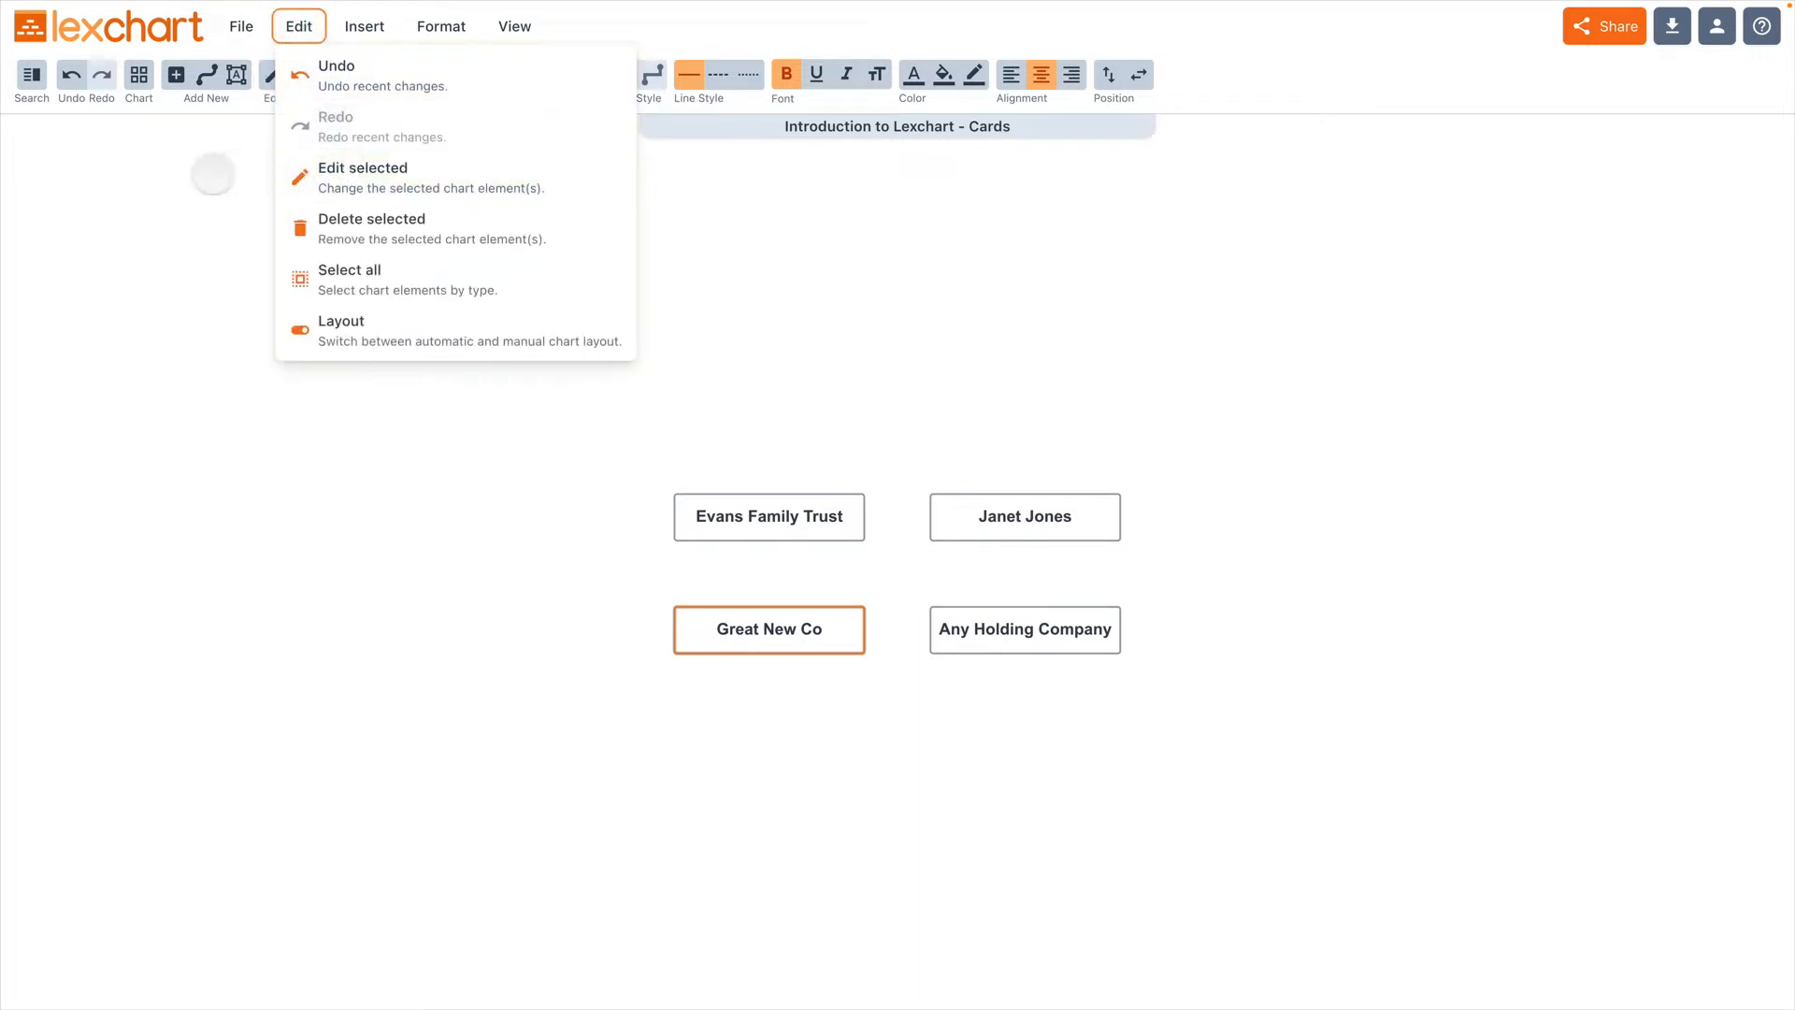
click(197, 177)
click(725, 651)
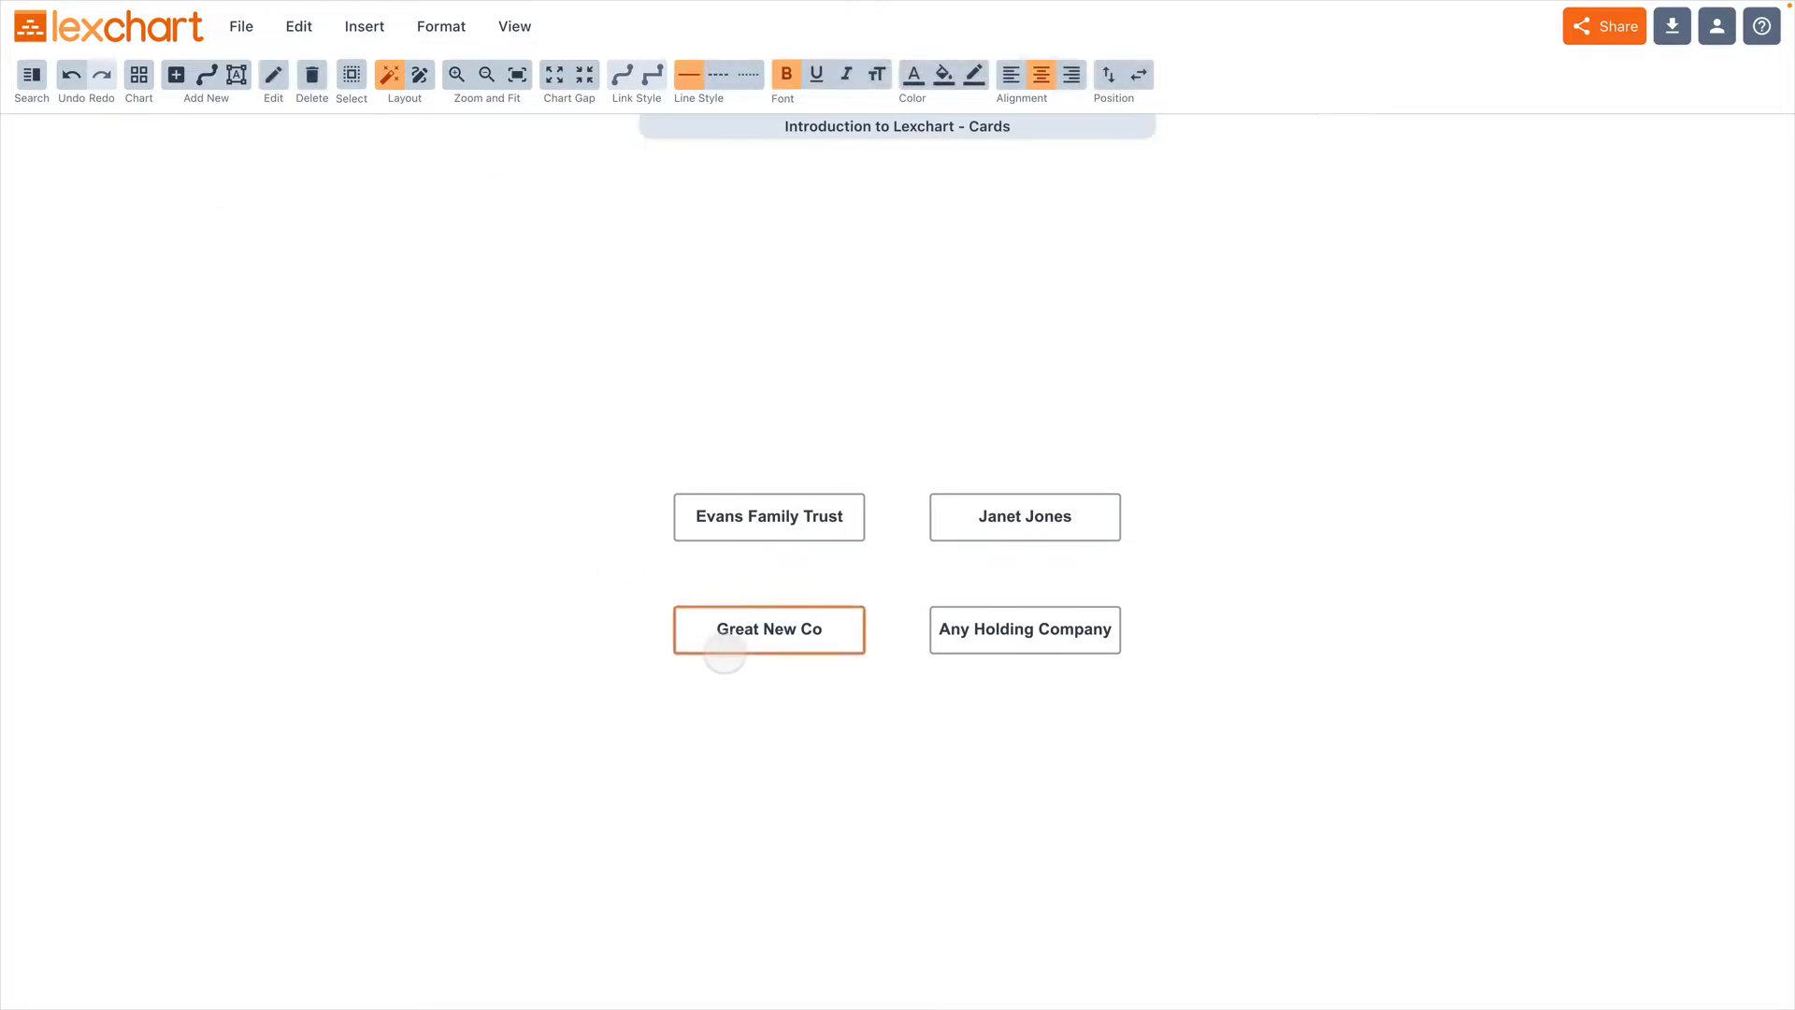
double_click(725, 652)
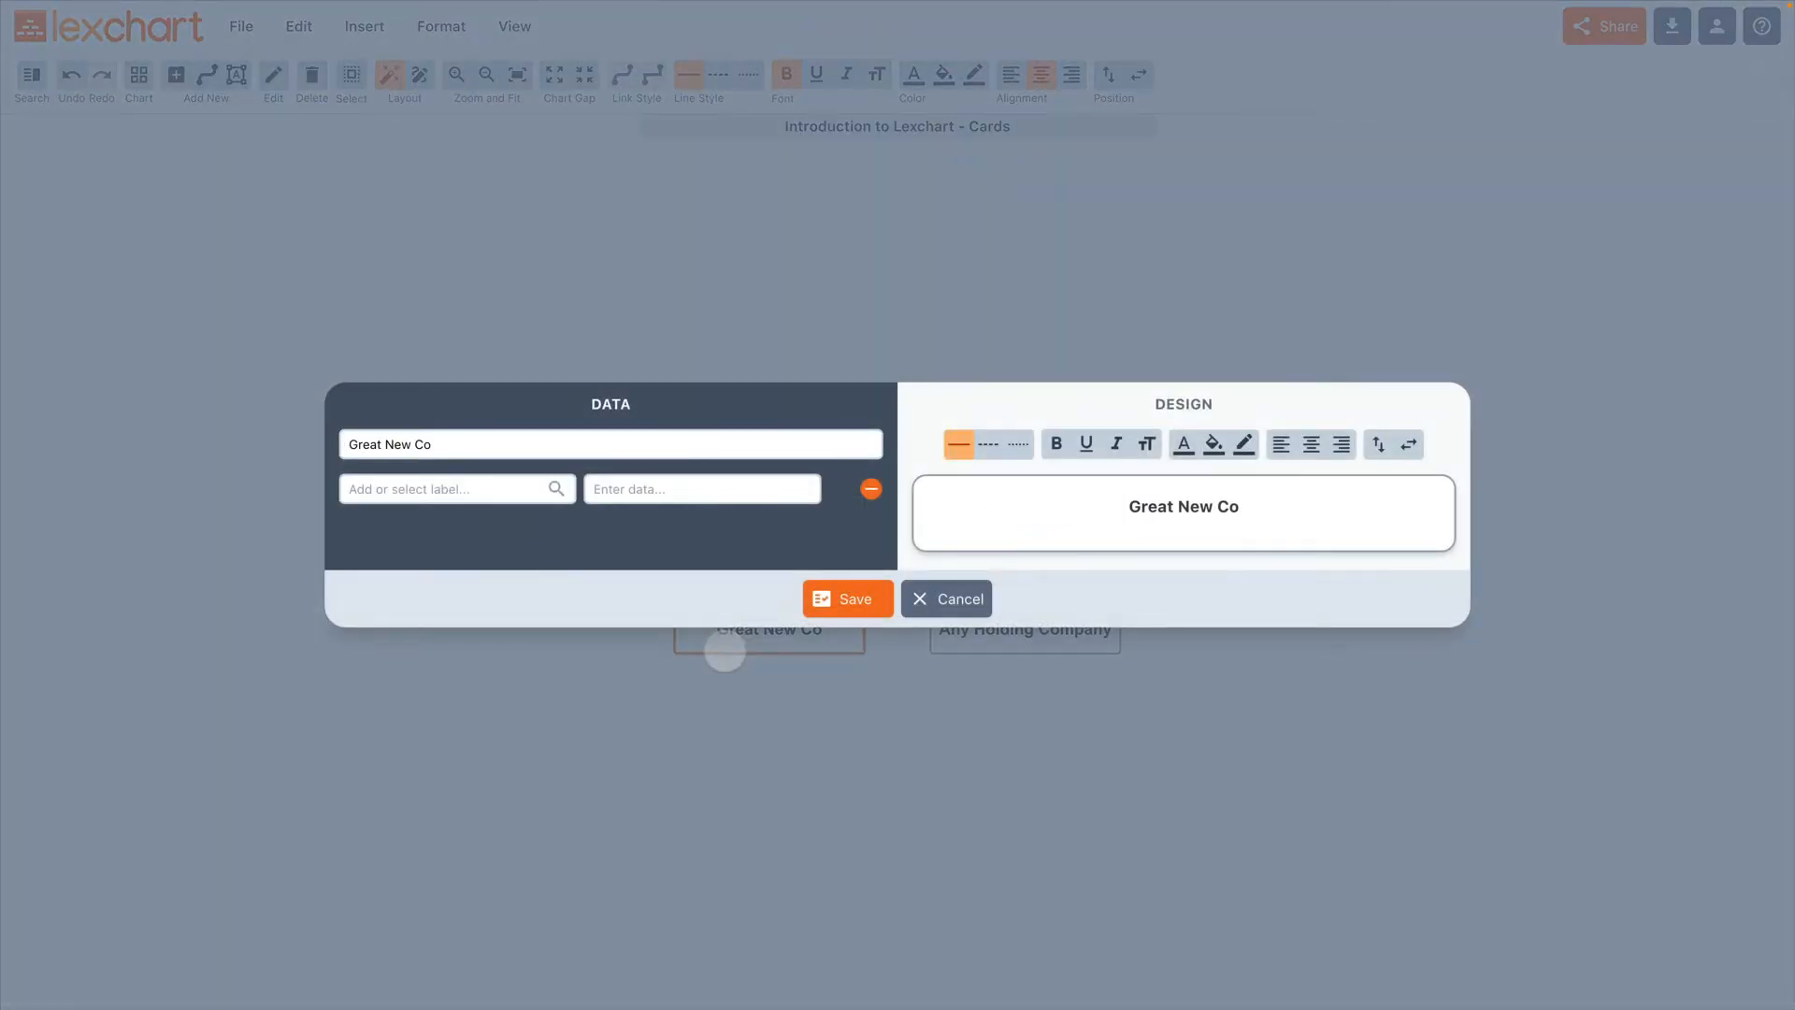
click(438, 446)
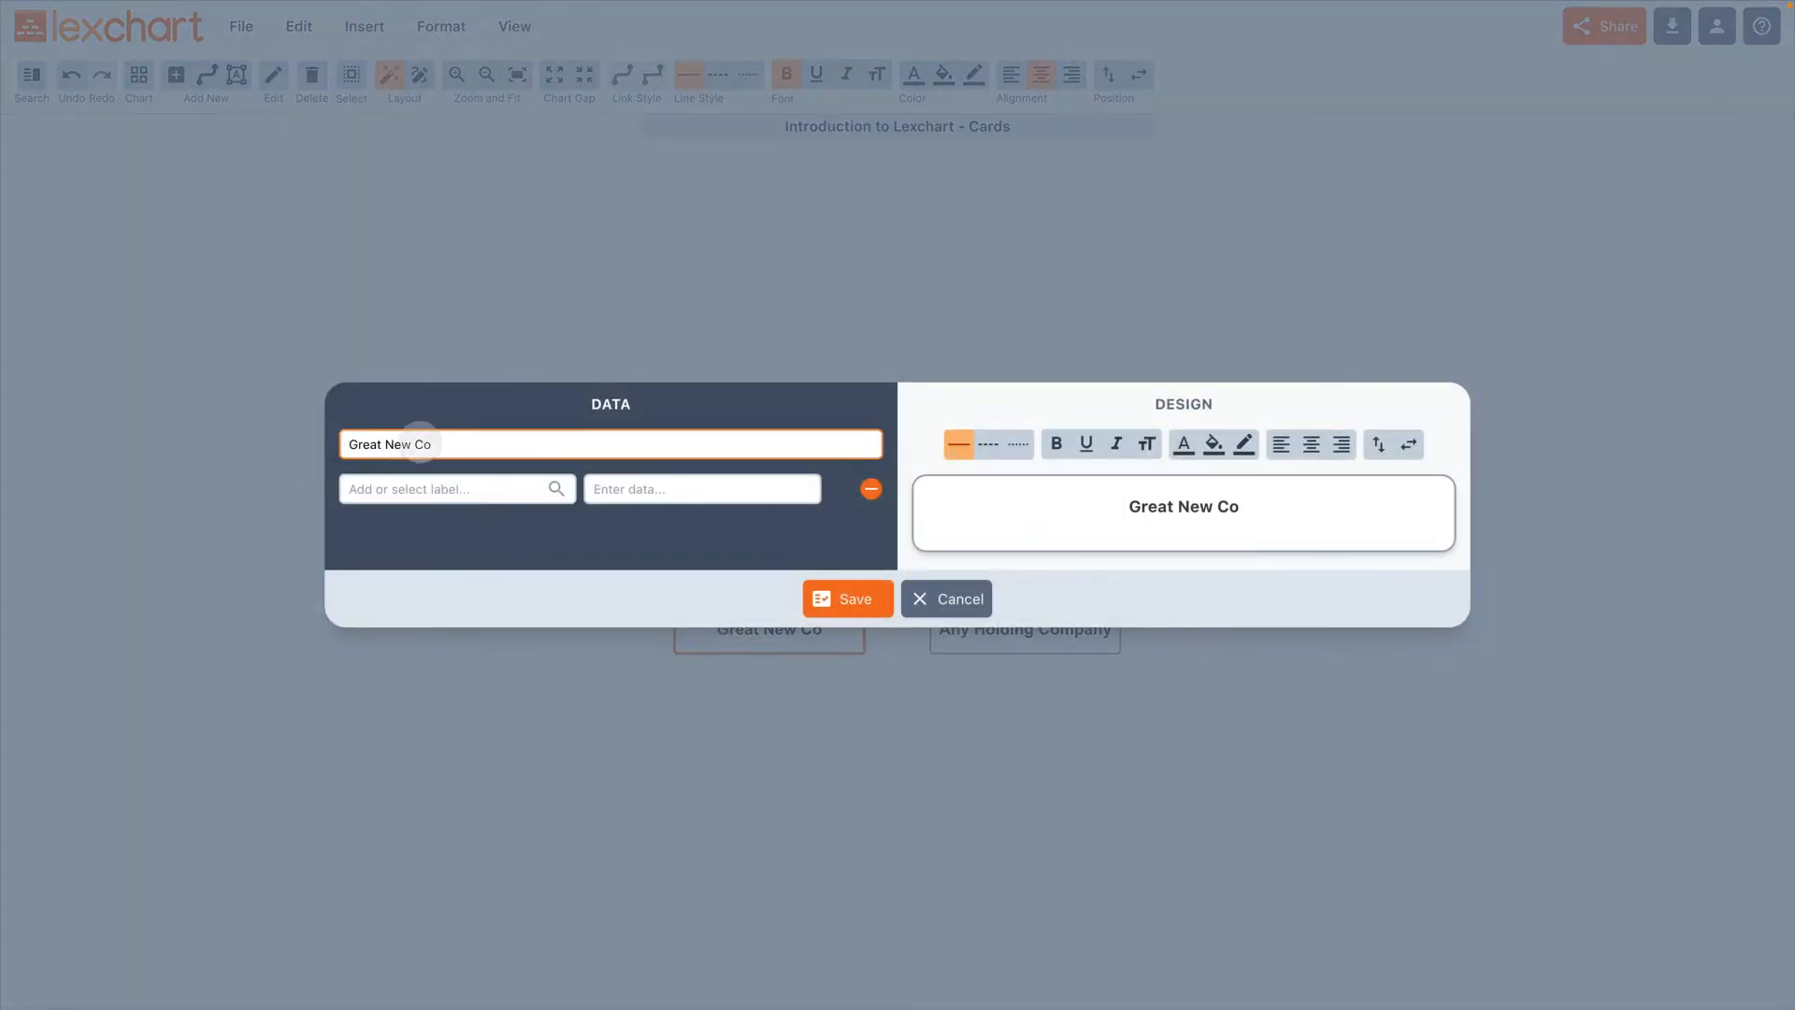
click(416, 444)
key(BackSpace)
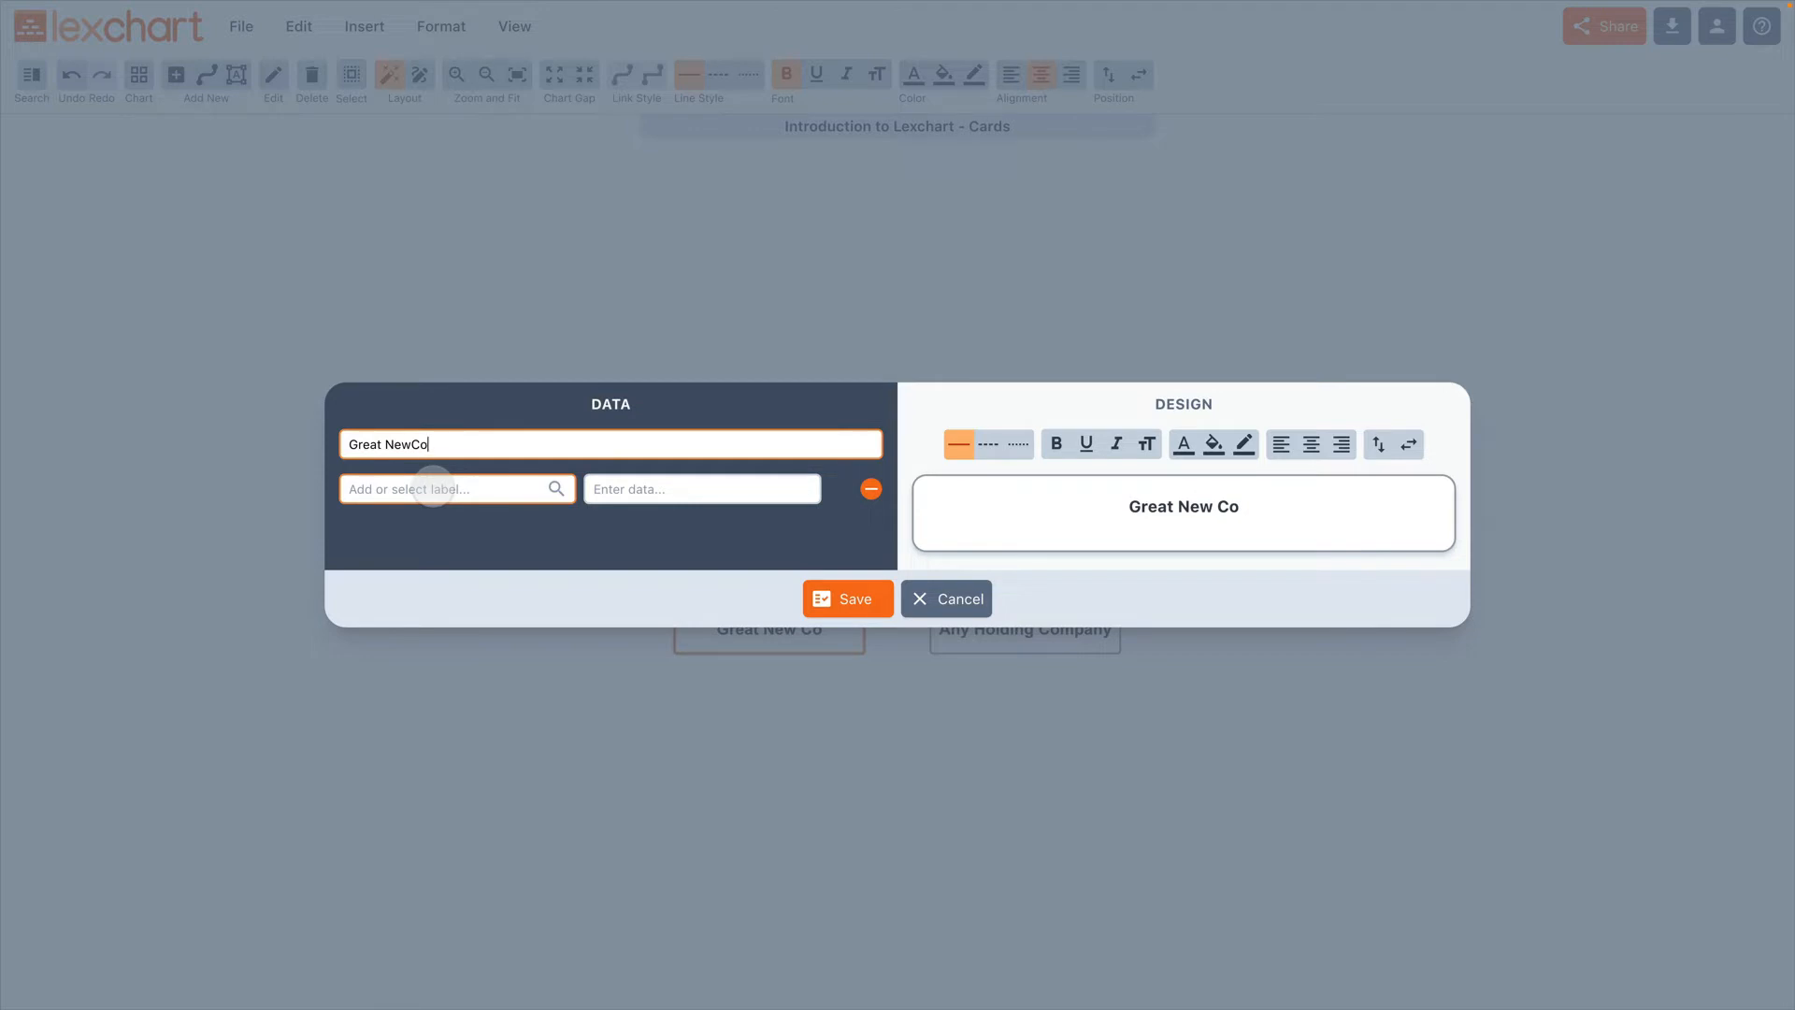
Step: Add a "Jurisdiction" label with the data "Delaware" to the Great NewCo card
click(432, 487)
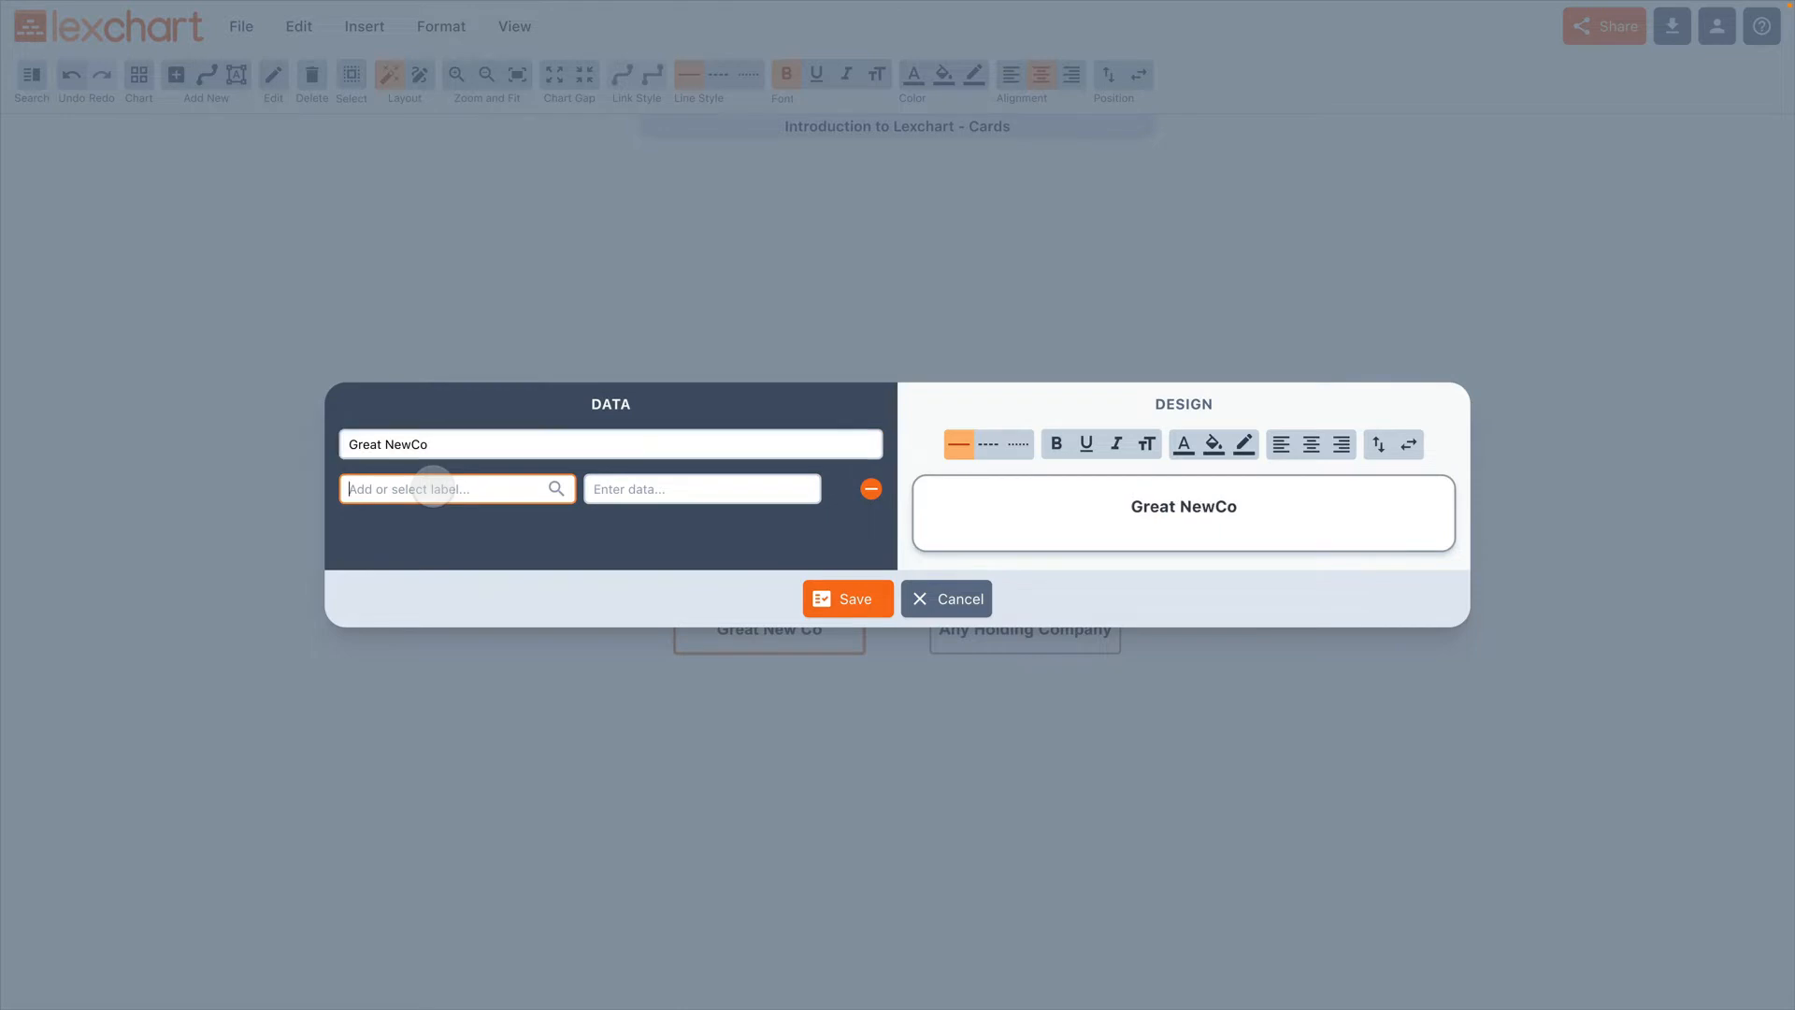
text(Jurisdiction)
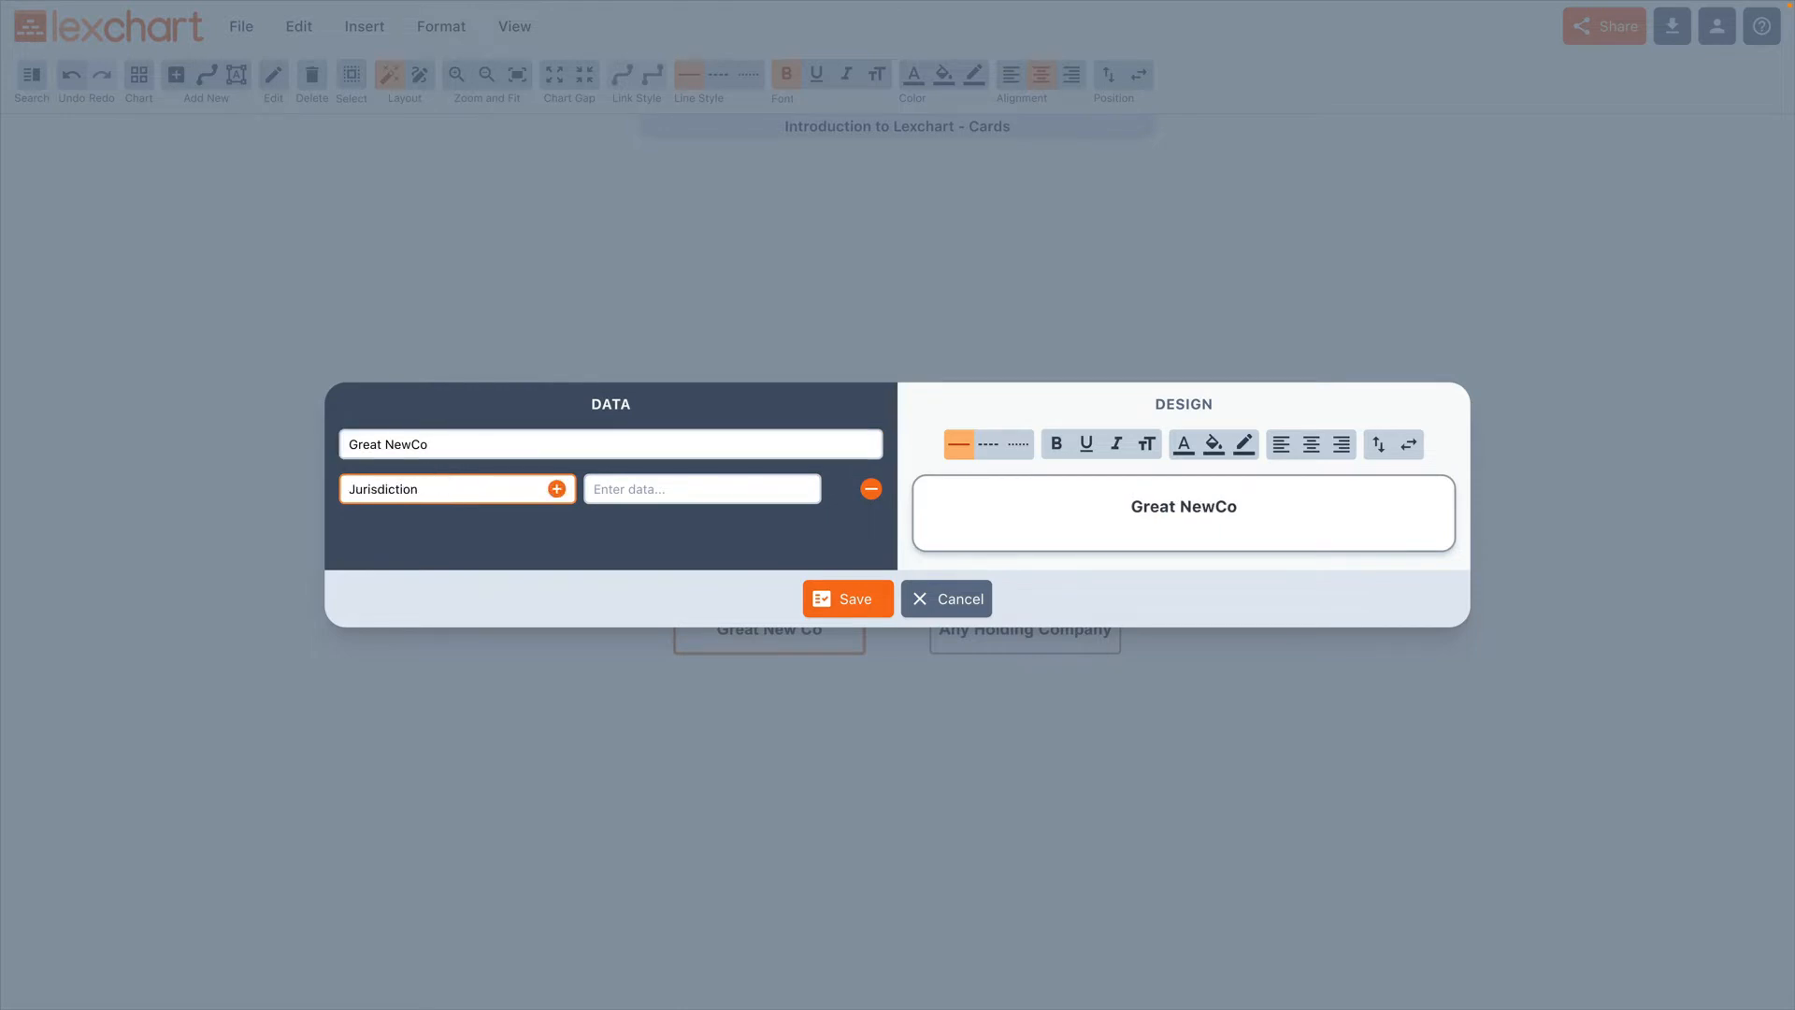
key(Tab)
text(Delaware)
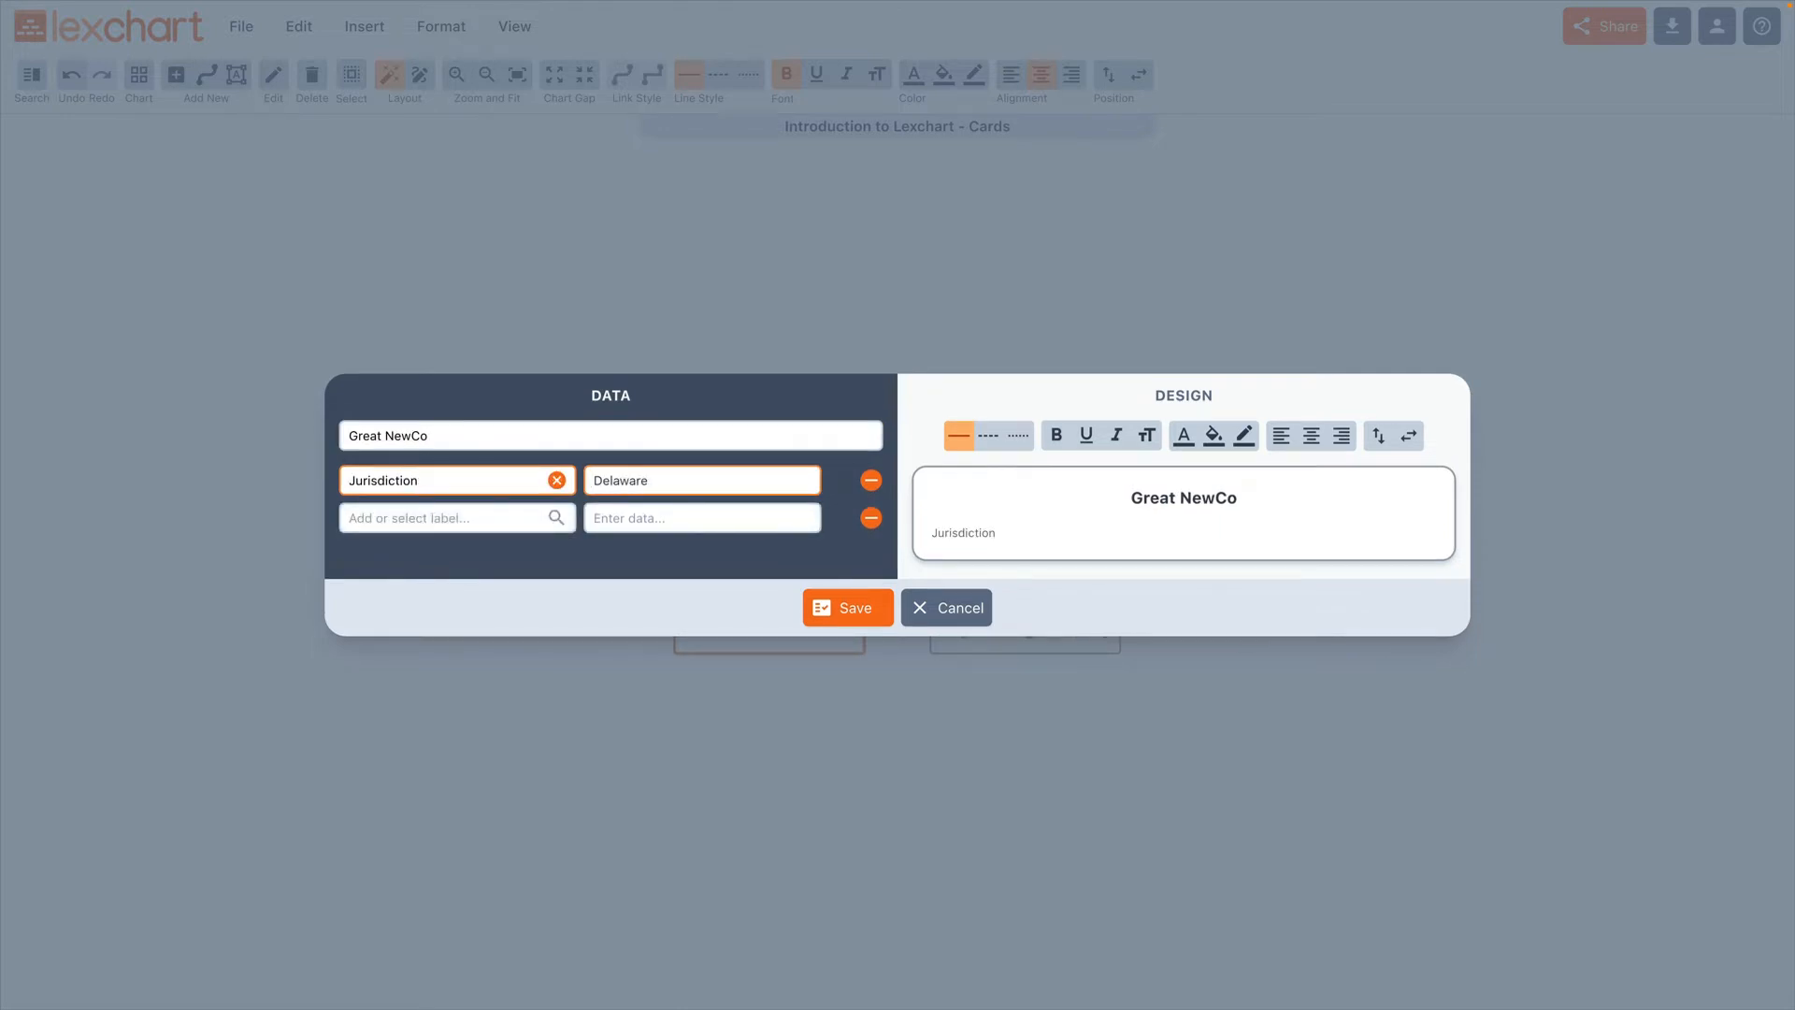
Step: Add a "Type" label with the data "LLC" to the Great NewCo card and save it
click(364, 525)
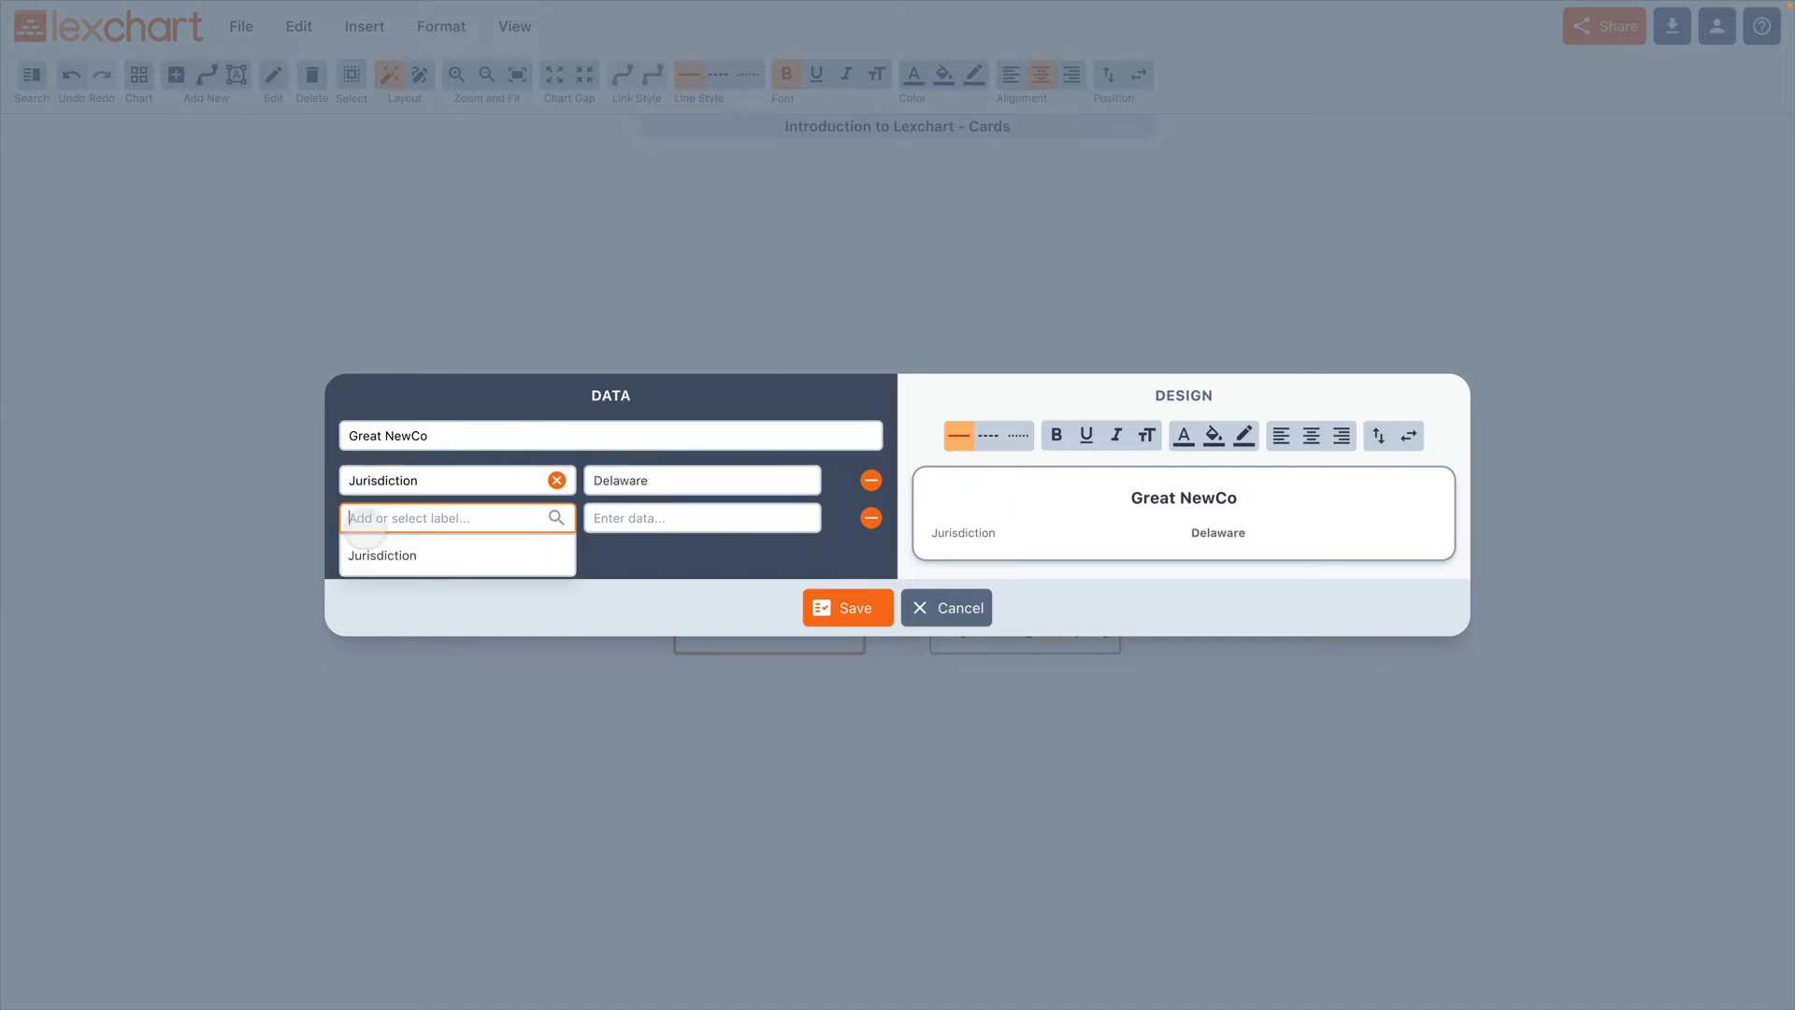
text(Type)
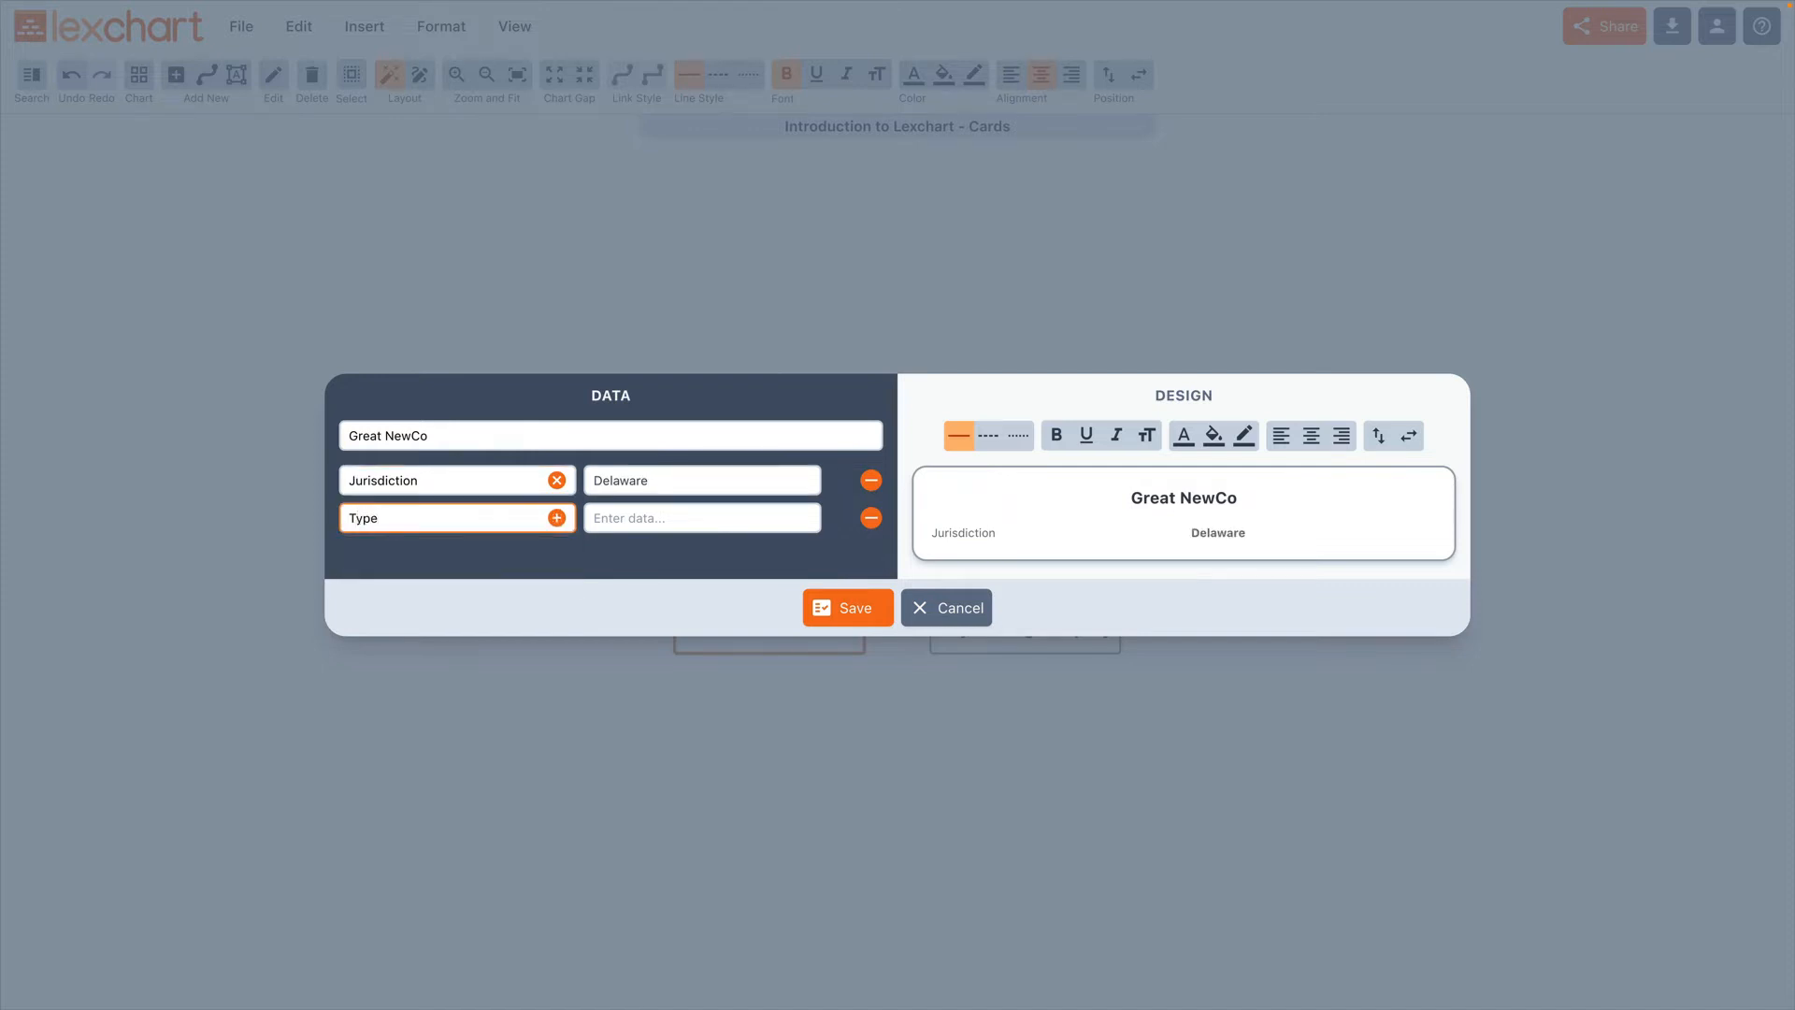
key(Tab)
text(LLC)
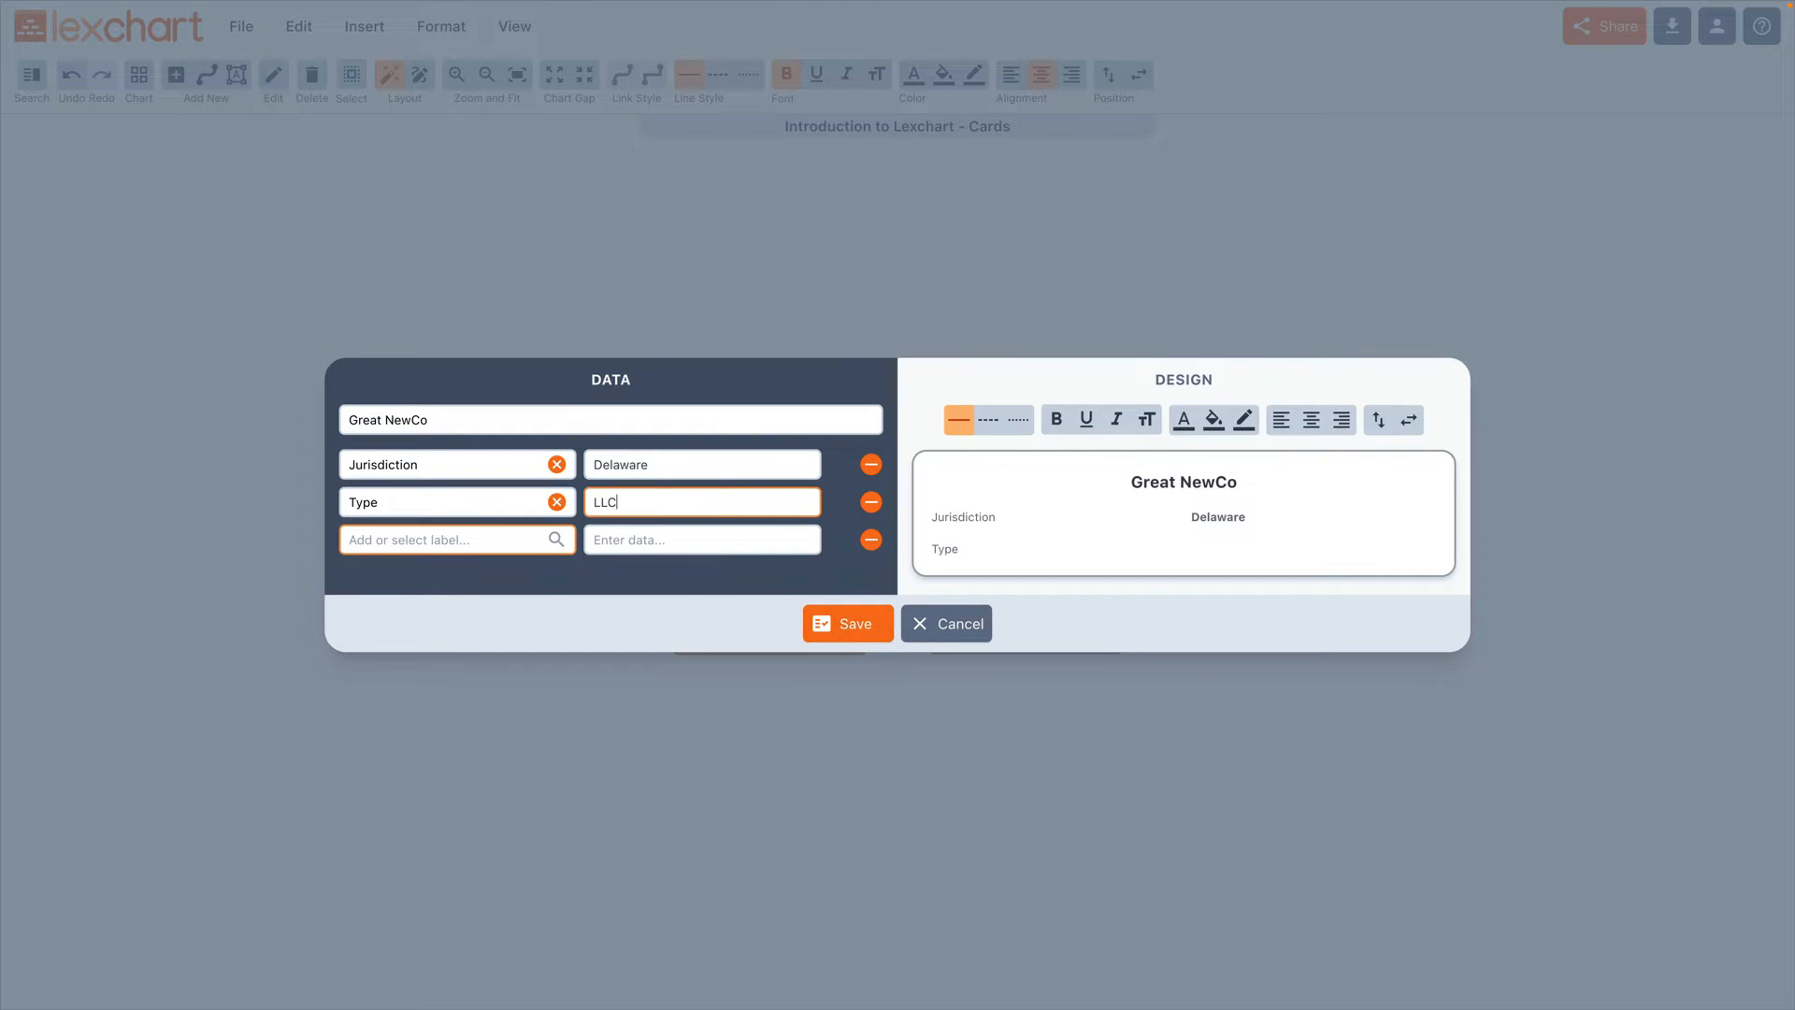
key(Tab)
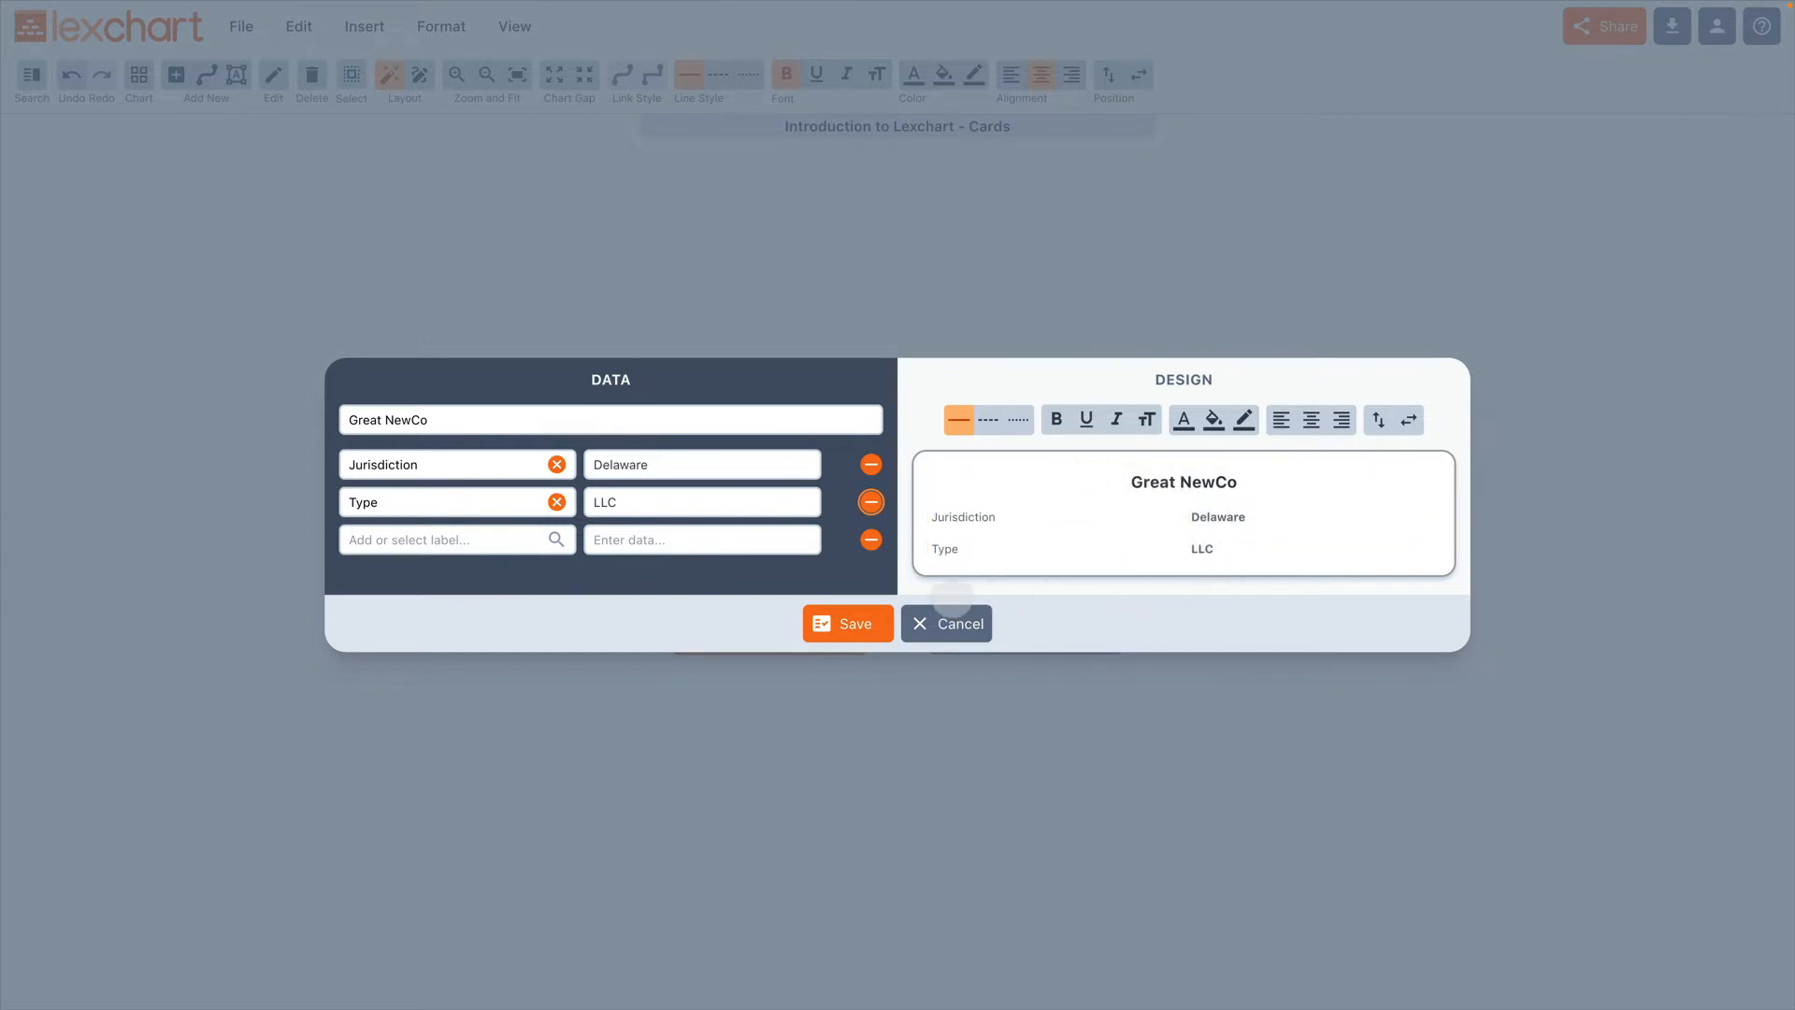
click(853, 622)
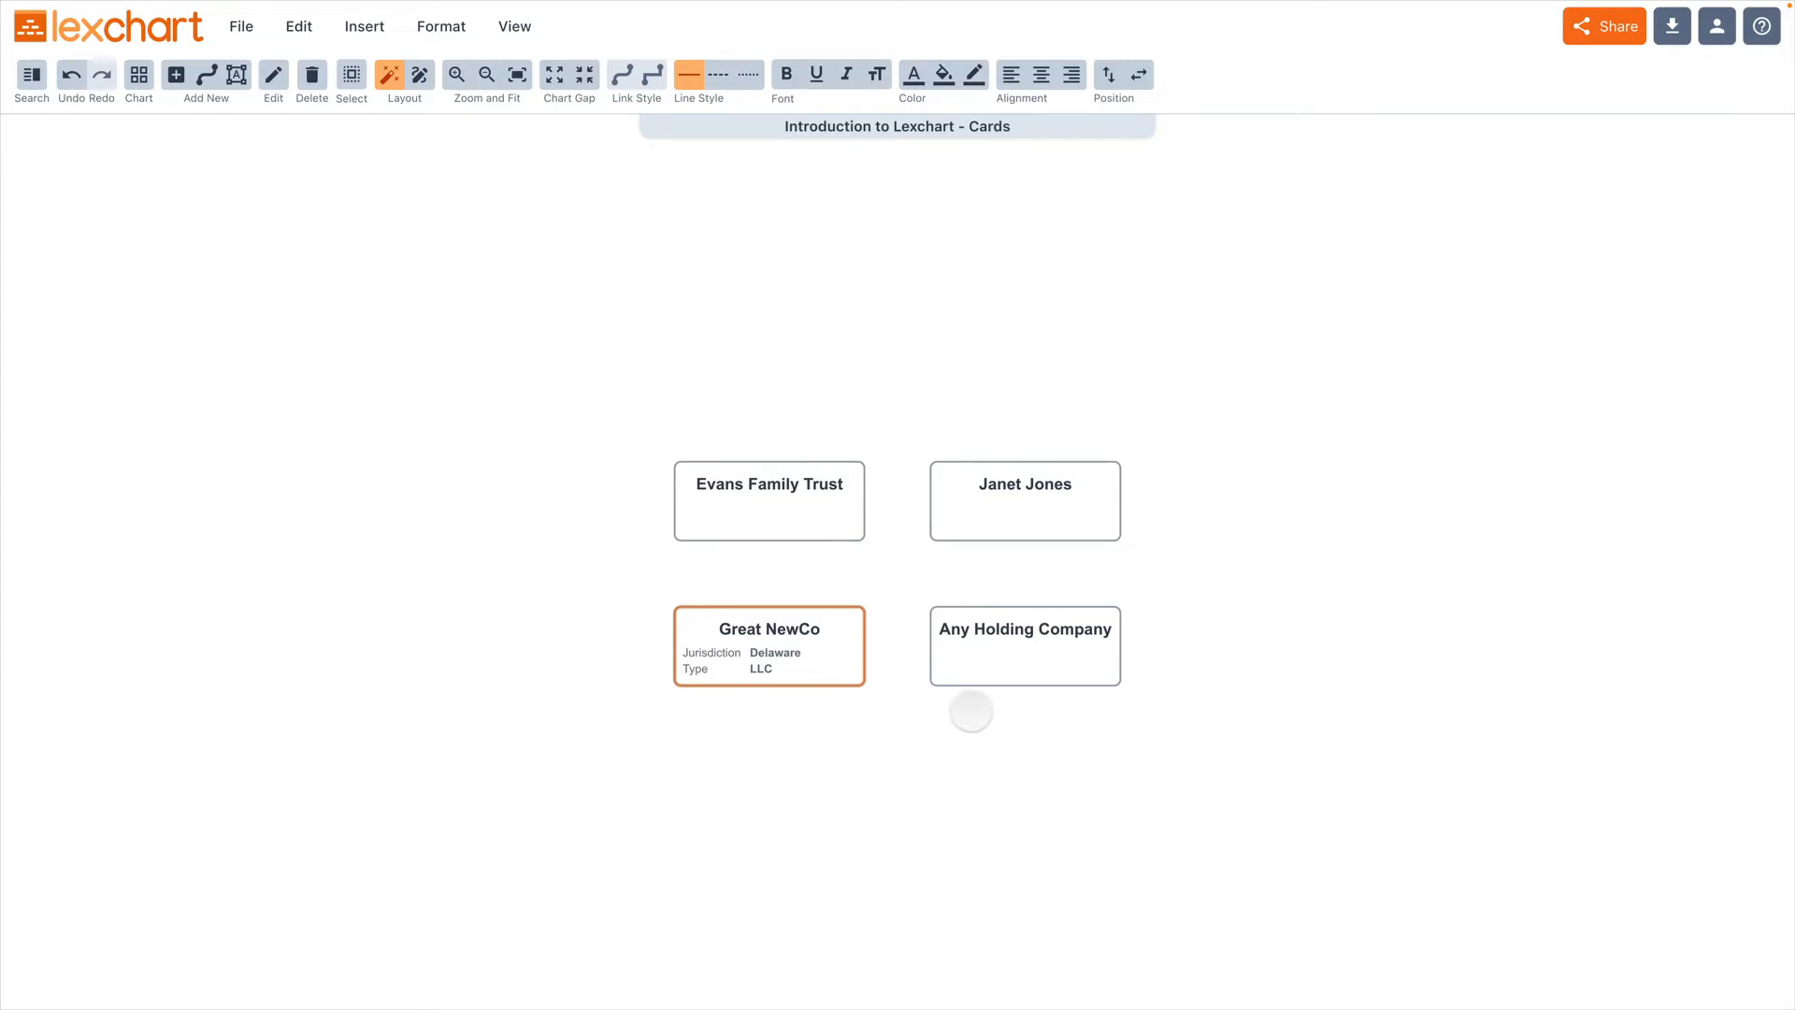
Step: Open the Any Holding Company card and give it the existing Jurisdiction label with the data "New York"
click(970, 667)
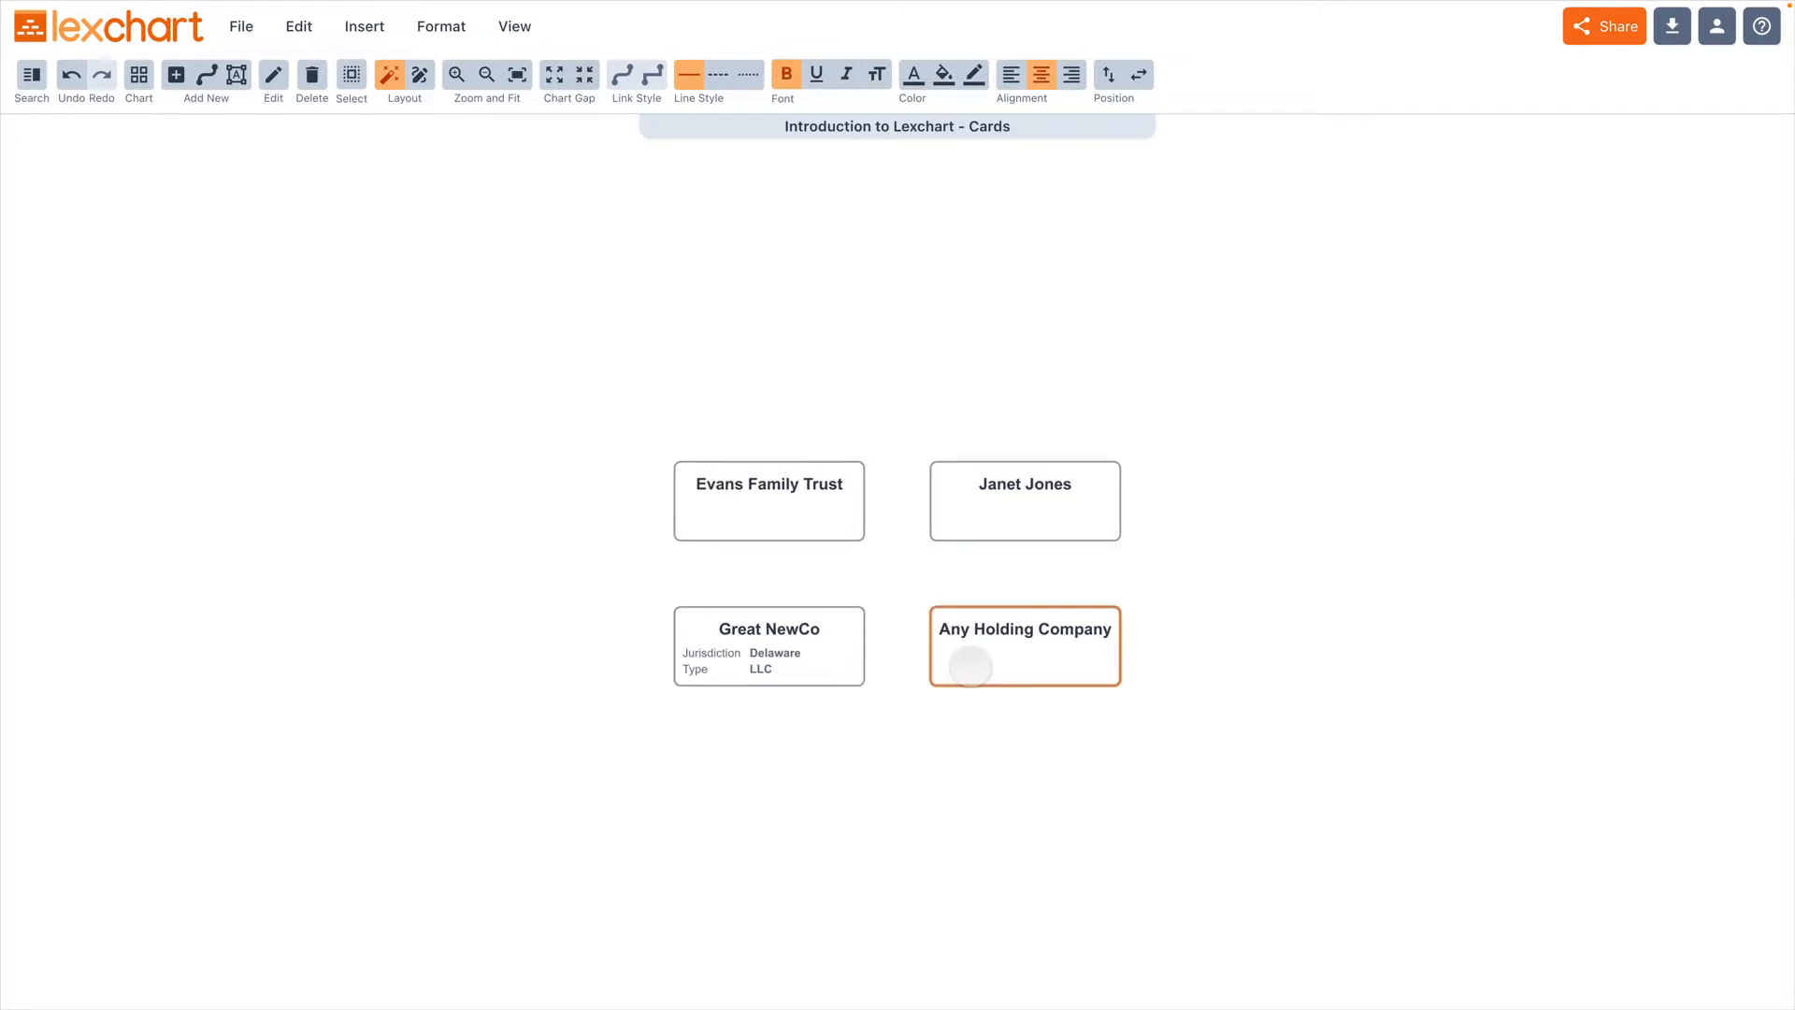
double_click(970, 666)
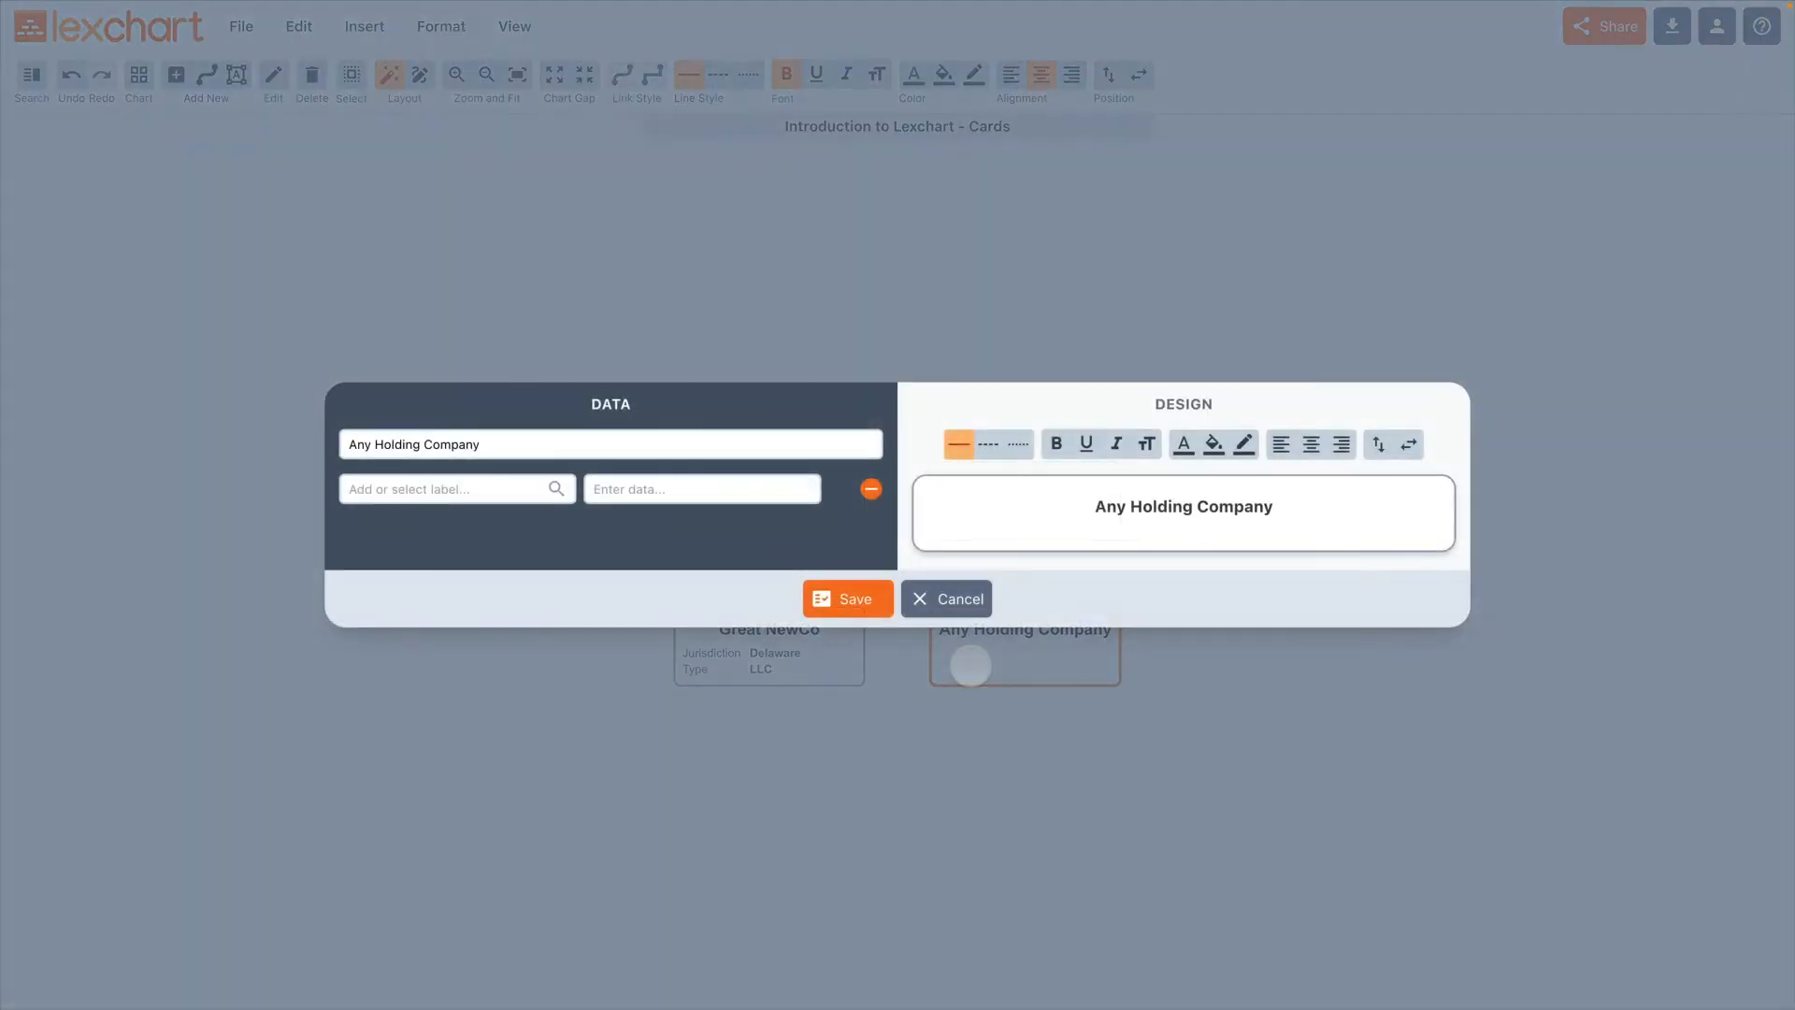
click(470, 495)
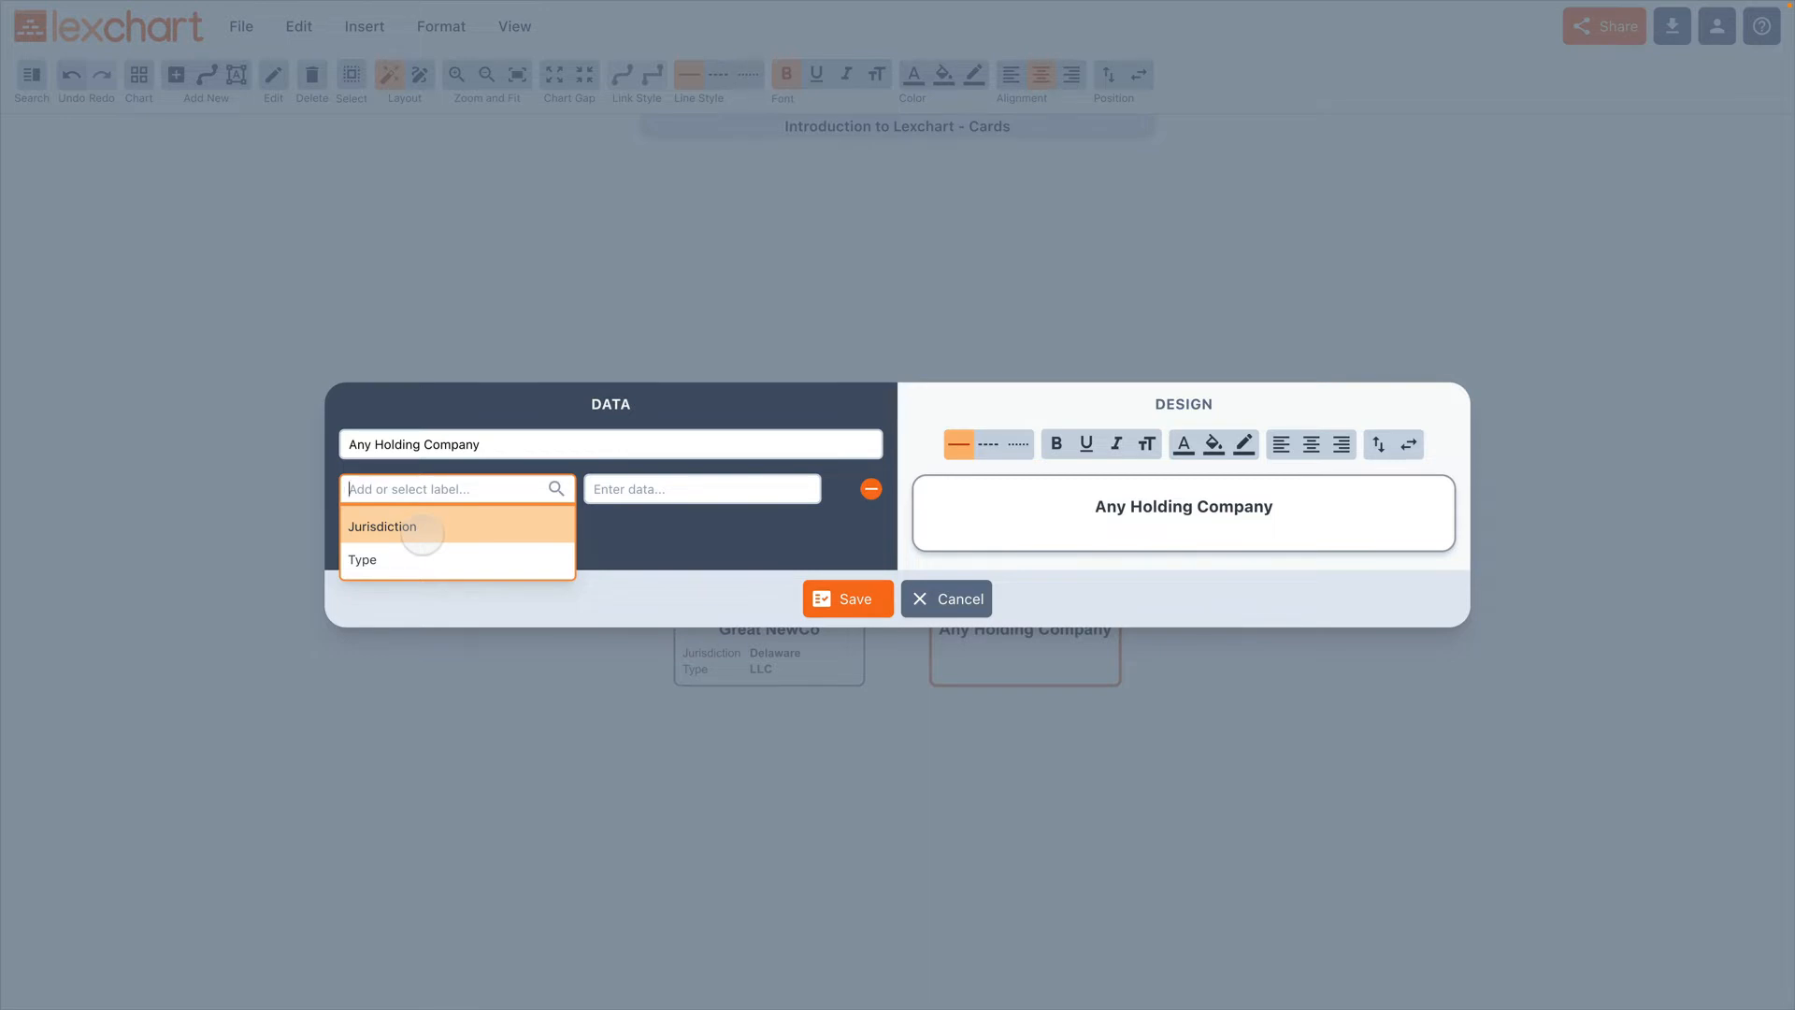
click(422, 526)
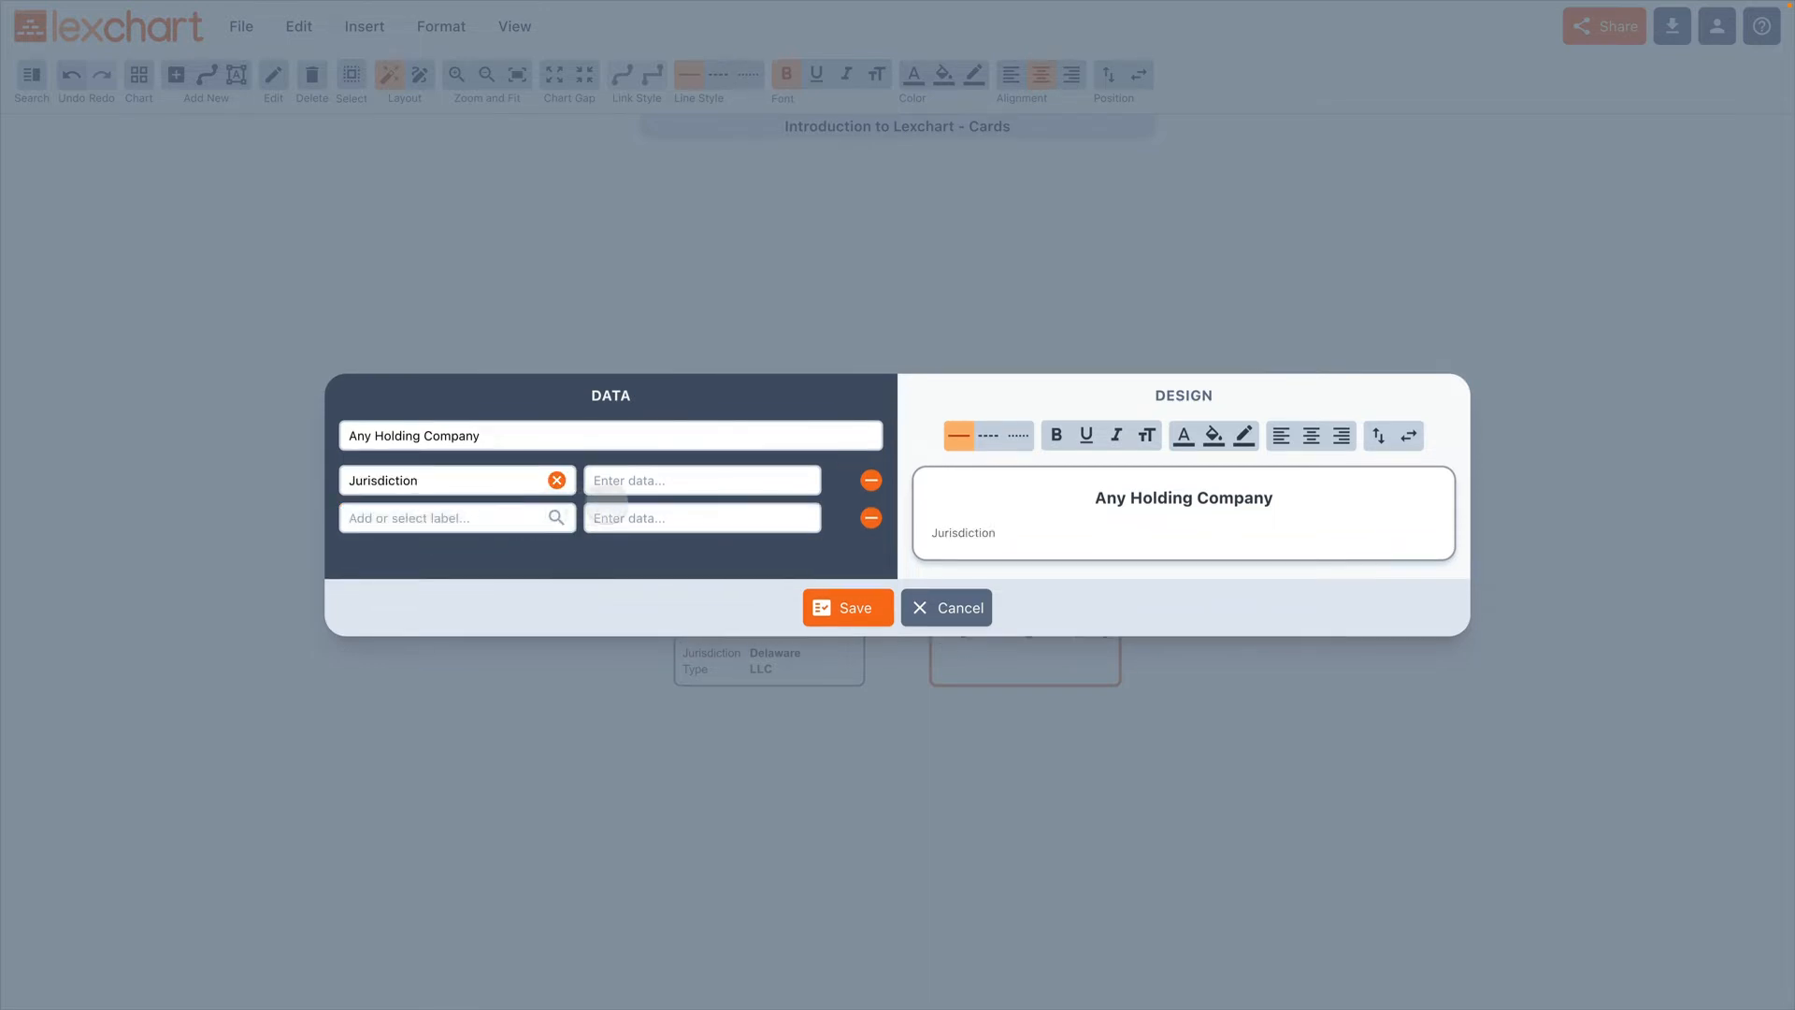
click(638, 487)
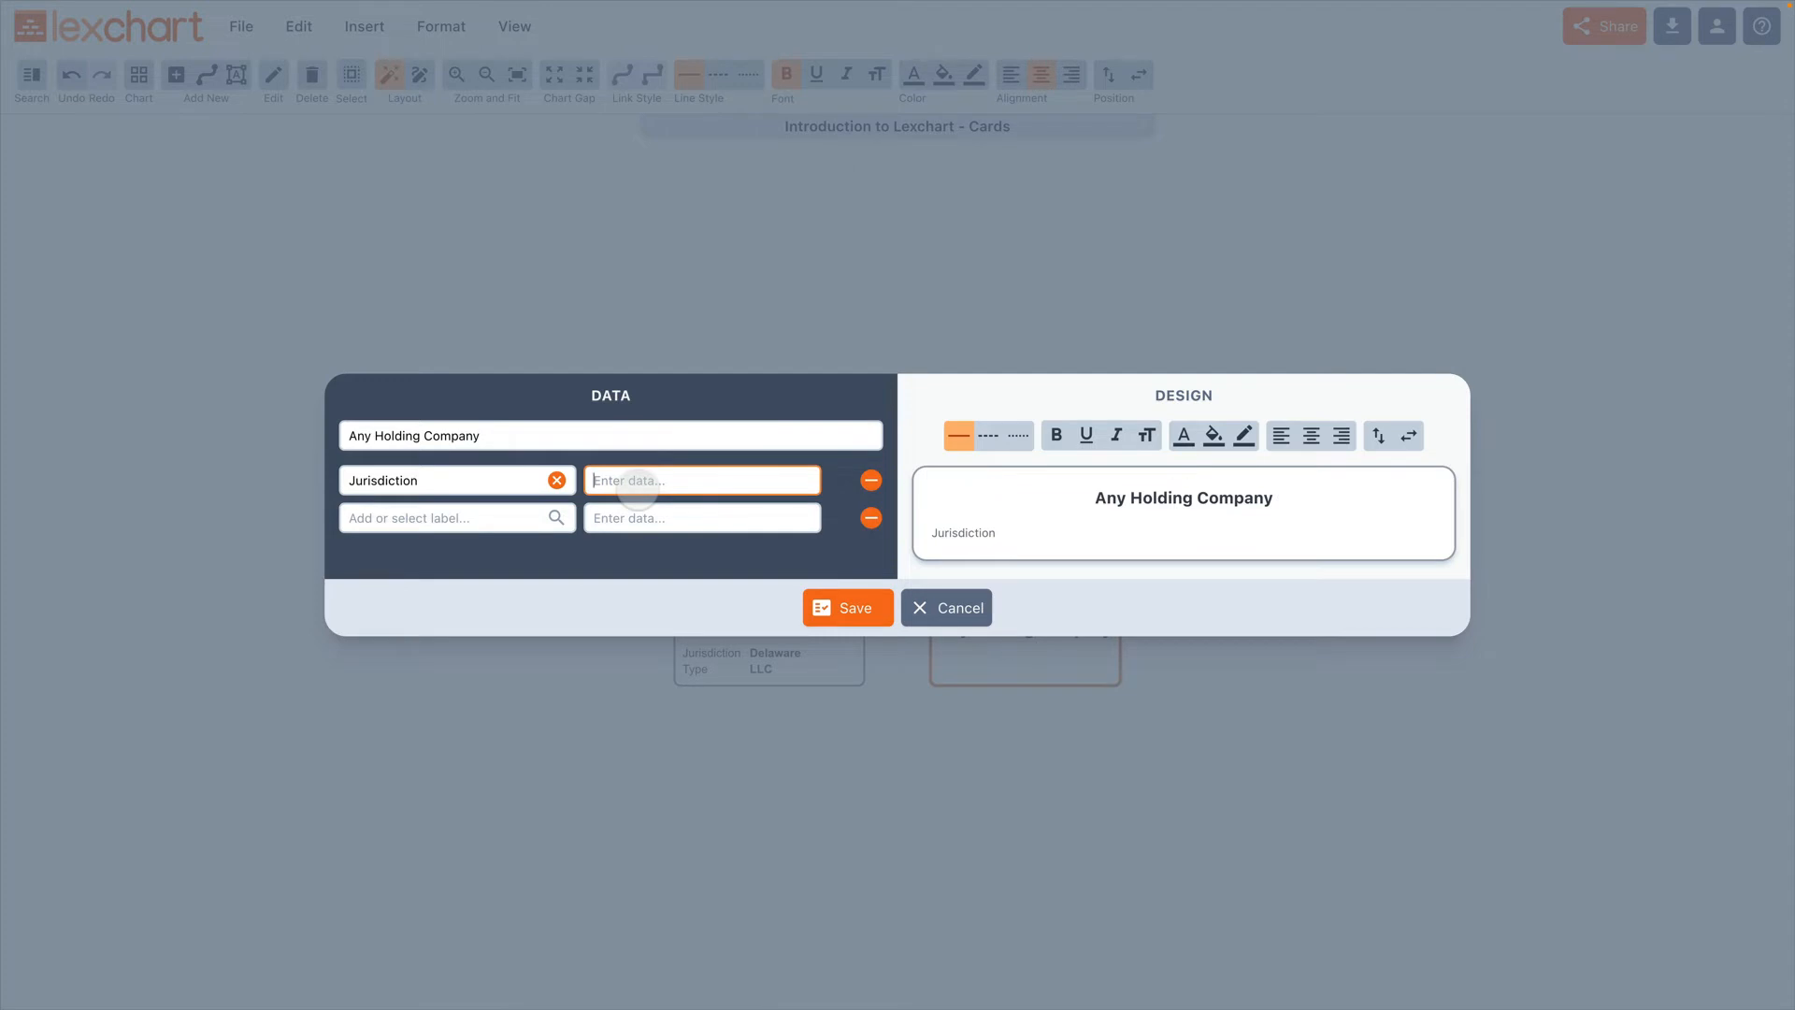
text(New York)
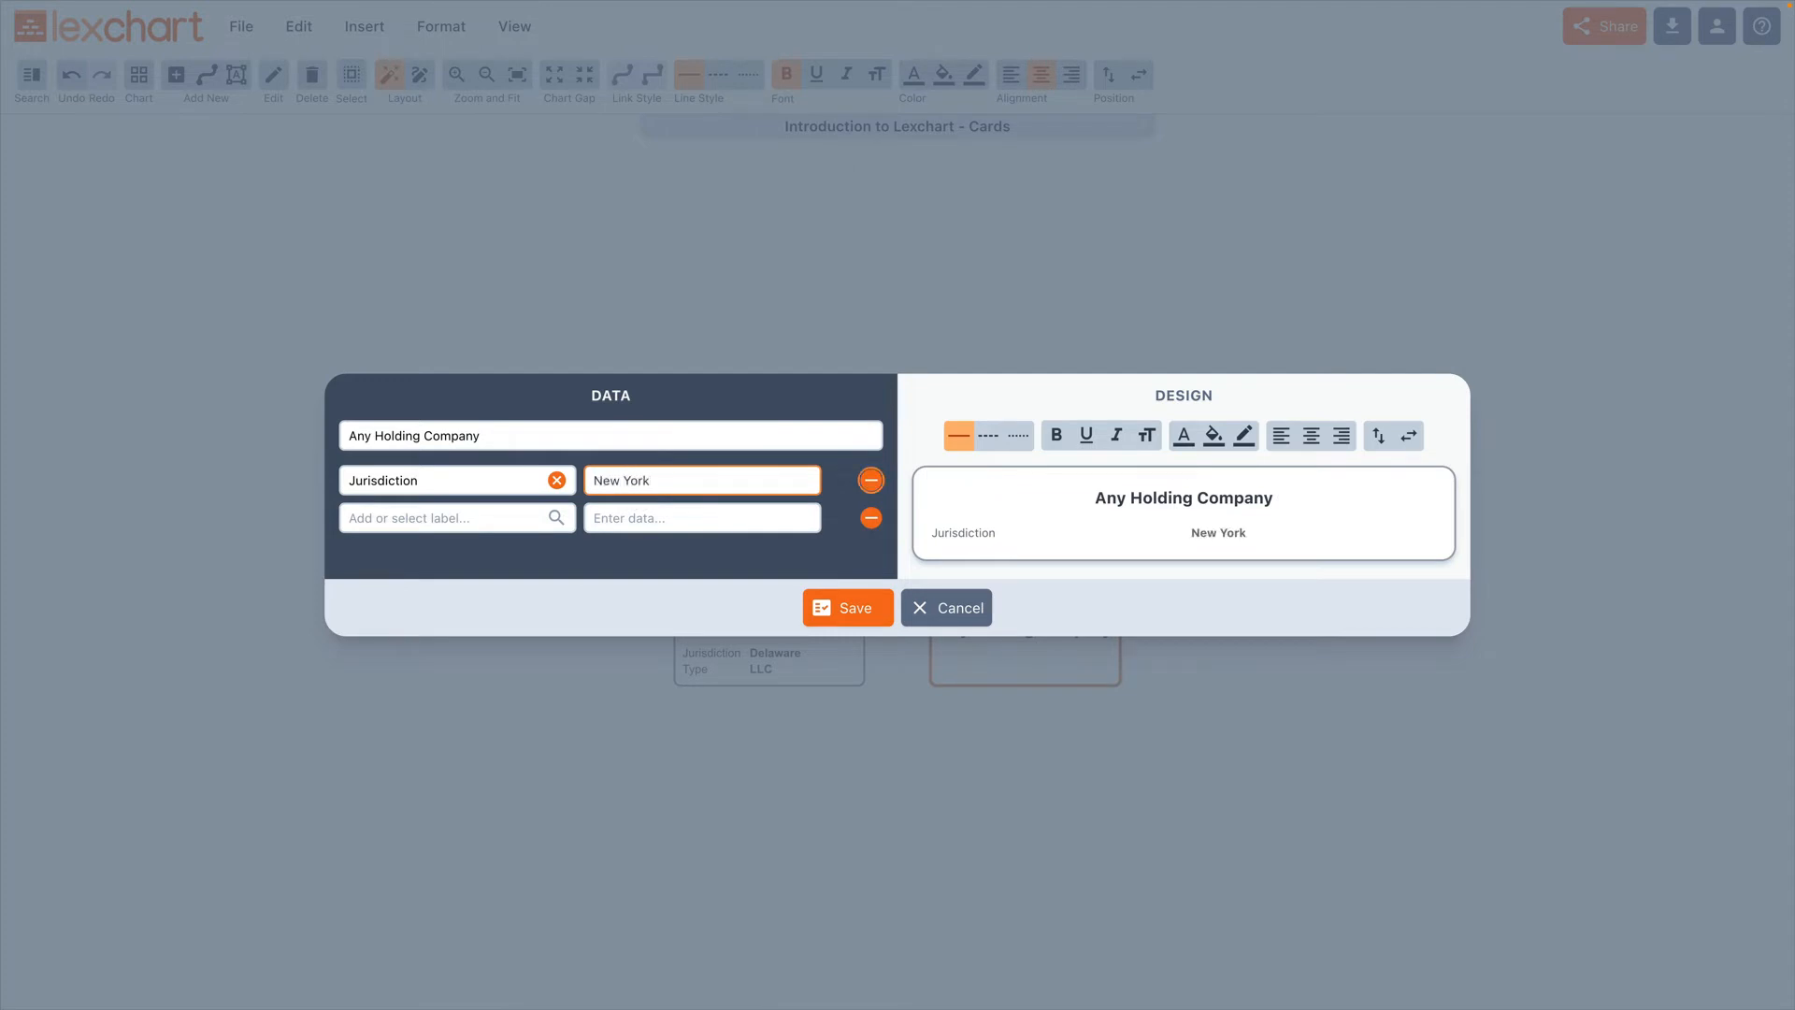
Step: Add the existing Type label with the data "Corporation" to the Any Holding Company card and save it
key(Tab)
text(Typ)
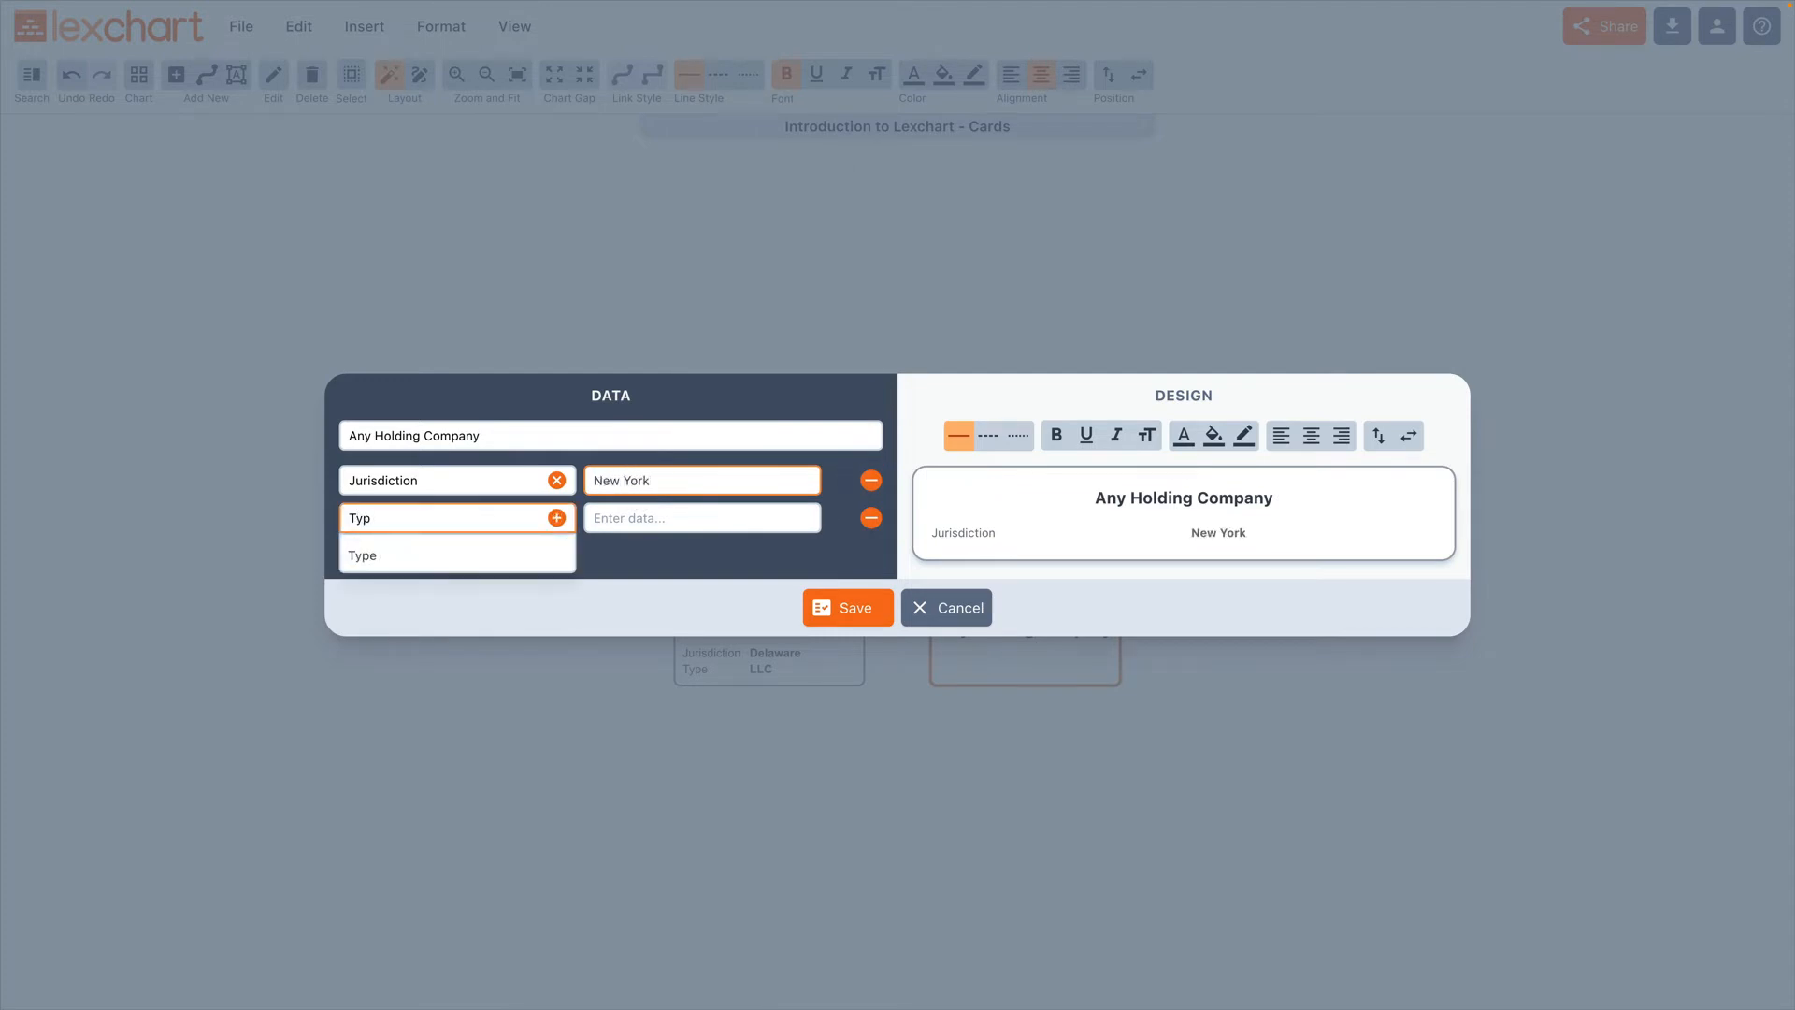
key(Return)
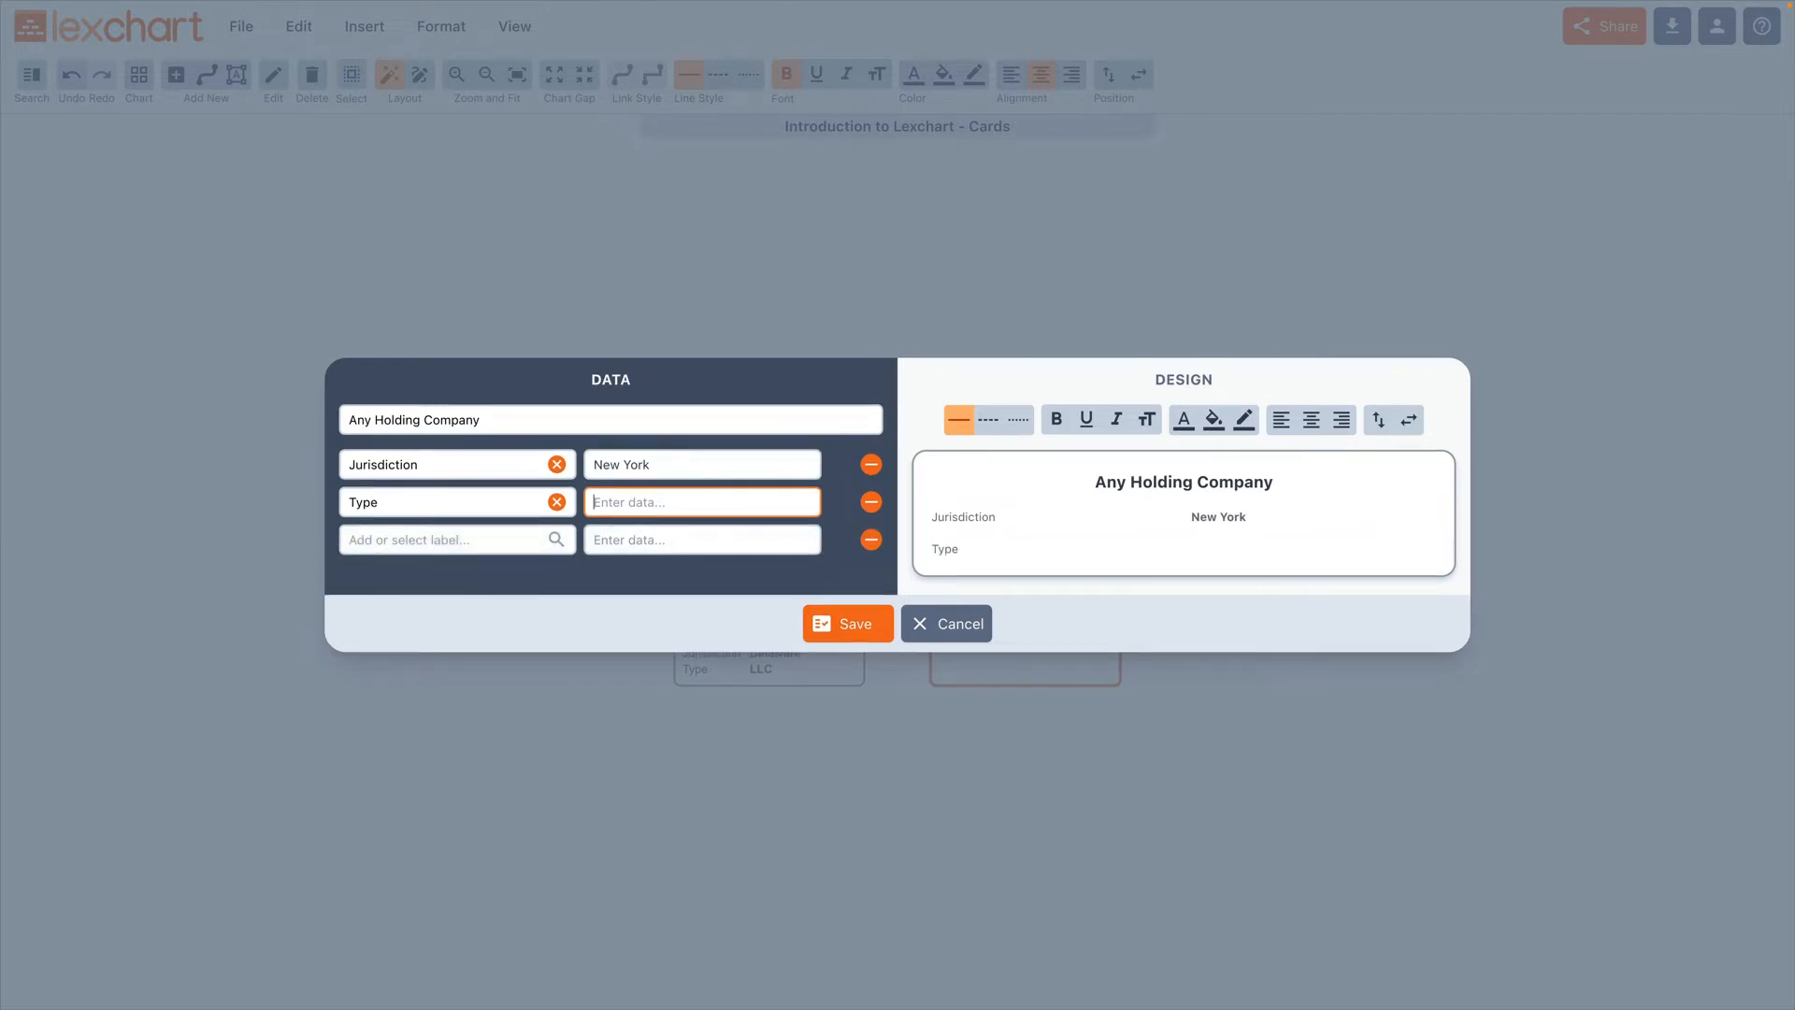
text(Corporation)
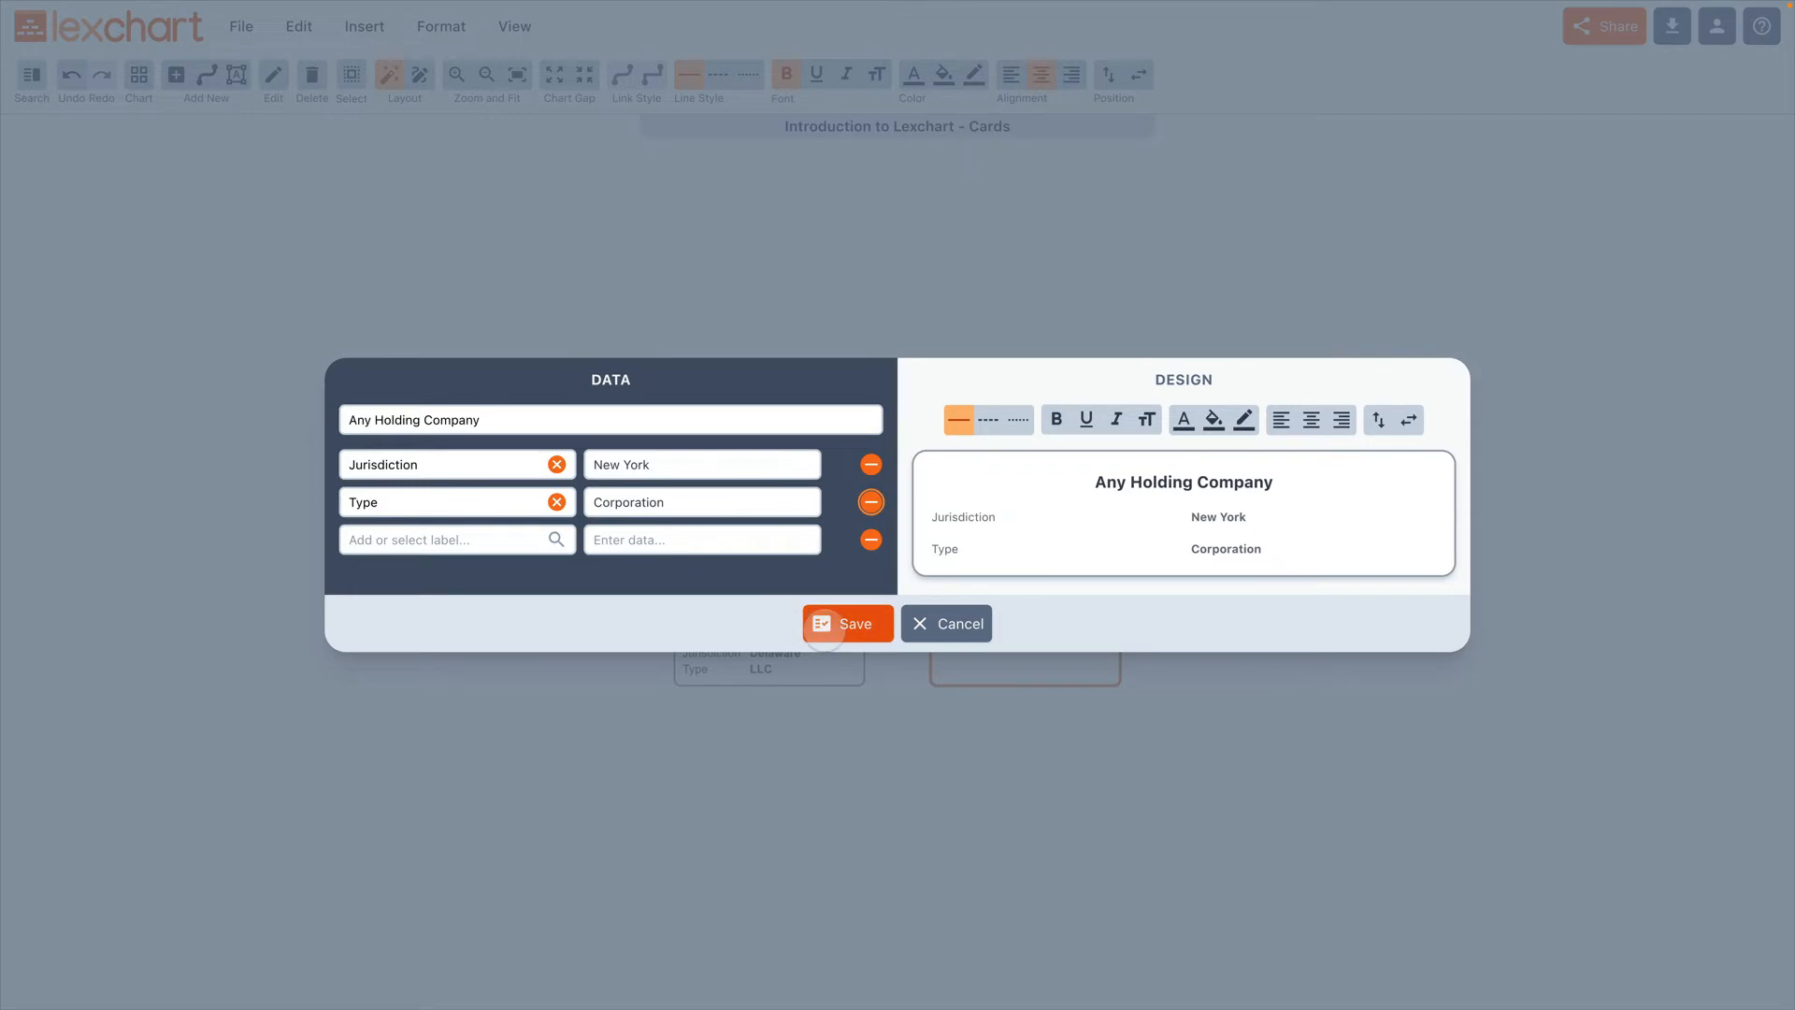
click(824, 631)
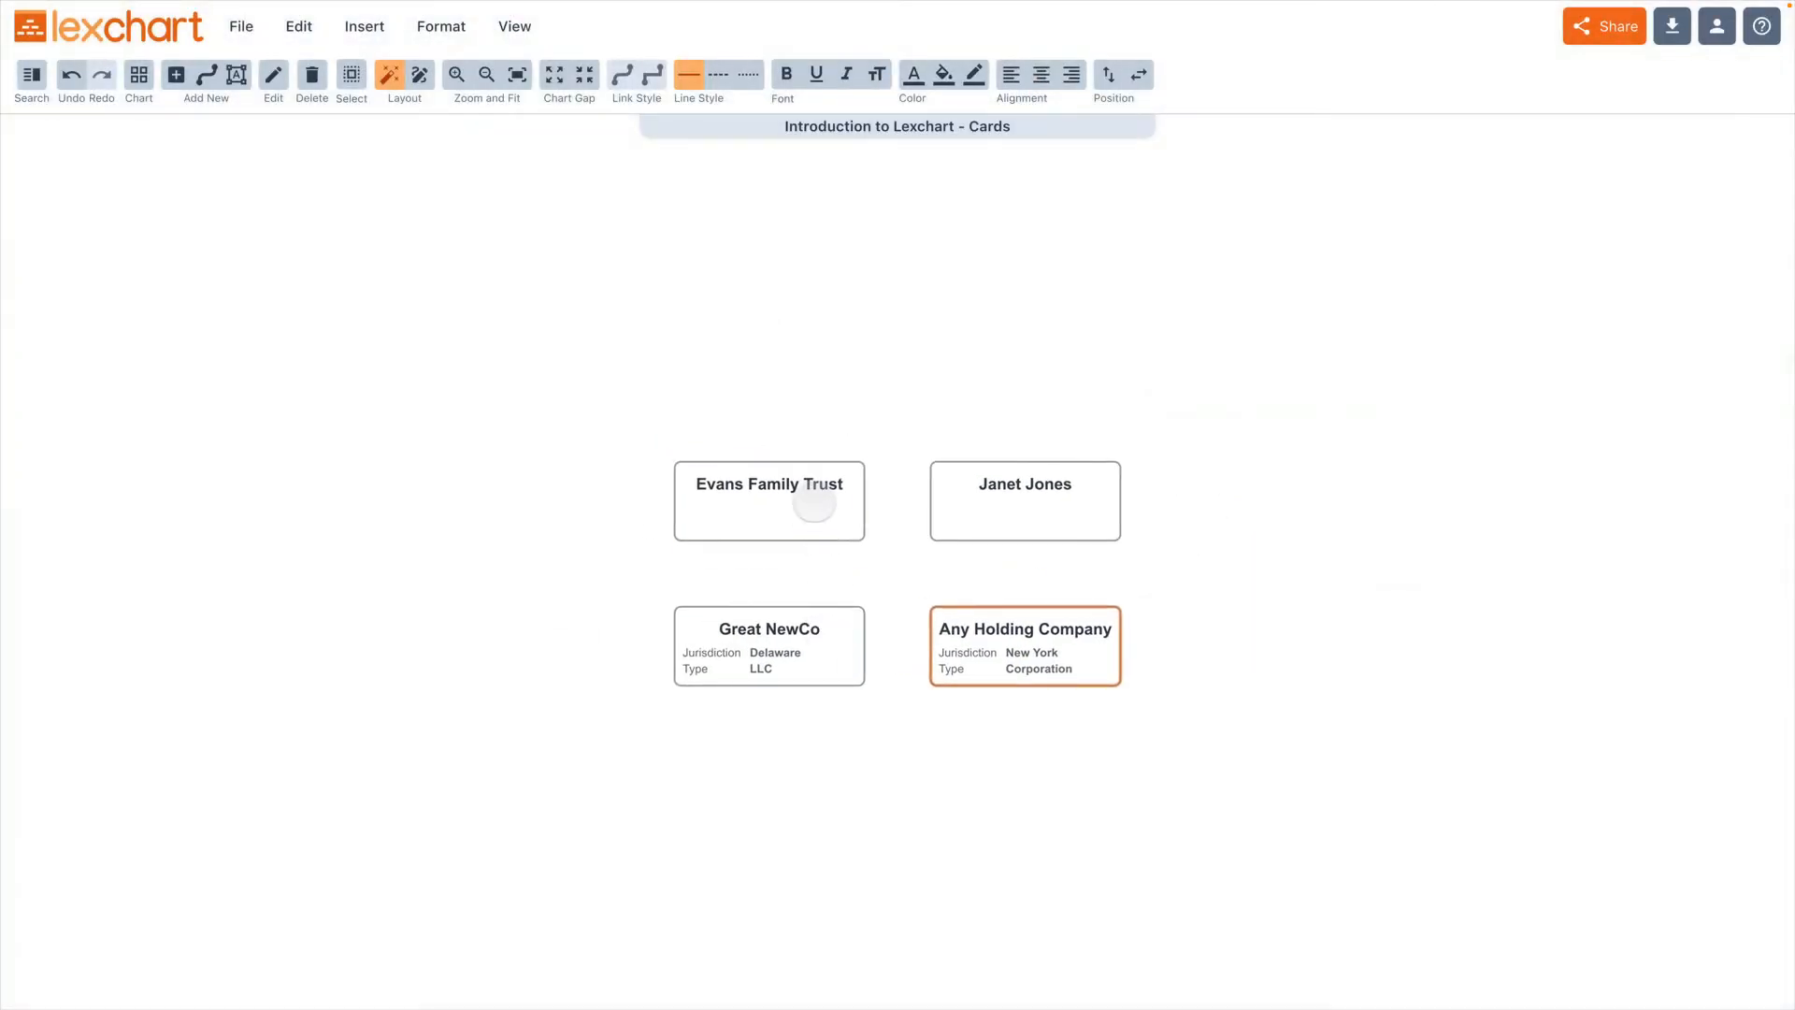
Step: Open the family trust's card and give it the existing Jurisdiction label with the data "California"
double_click(814, 505)
click(449, 489)
click(383, 521)
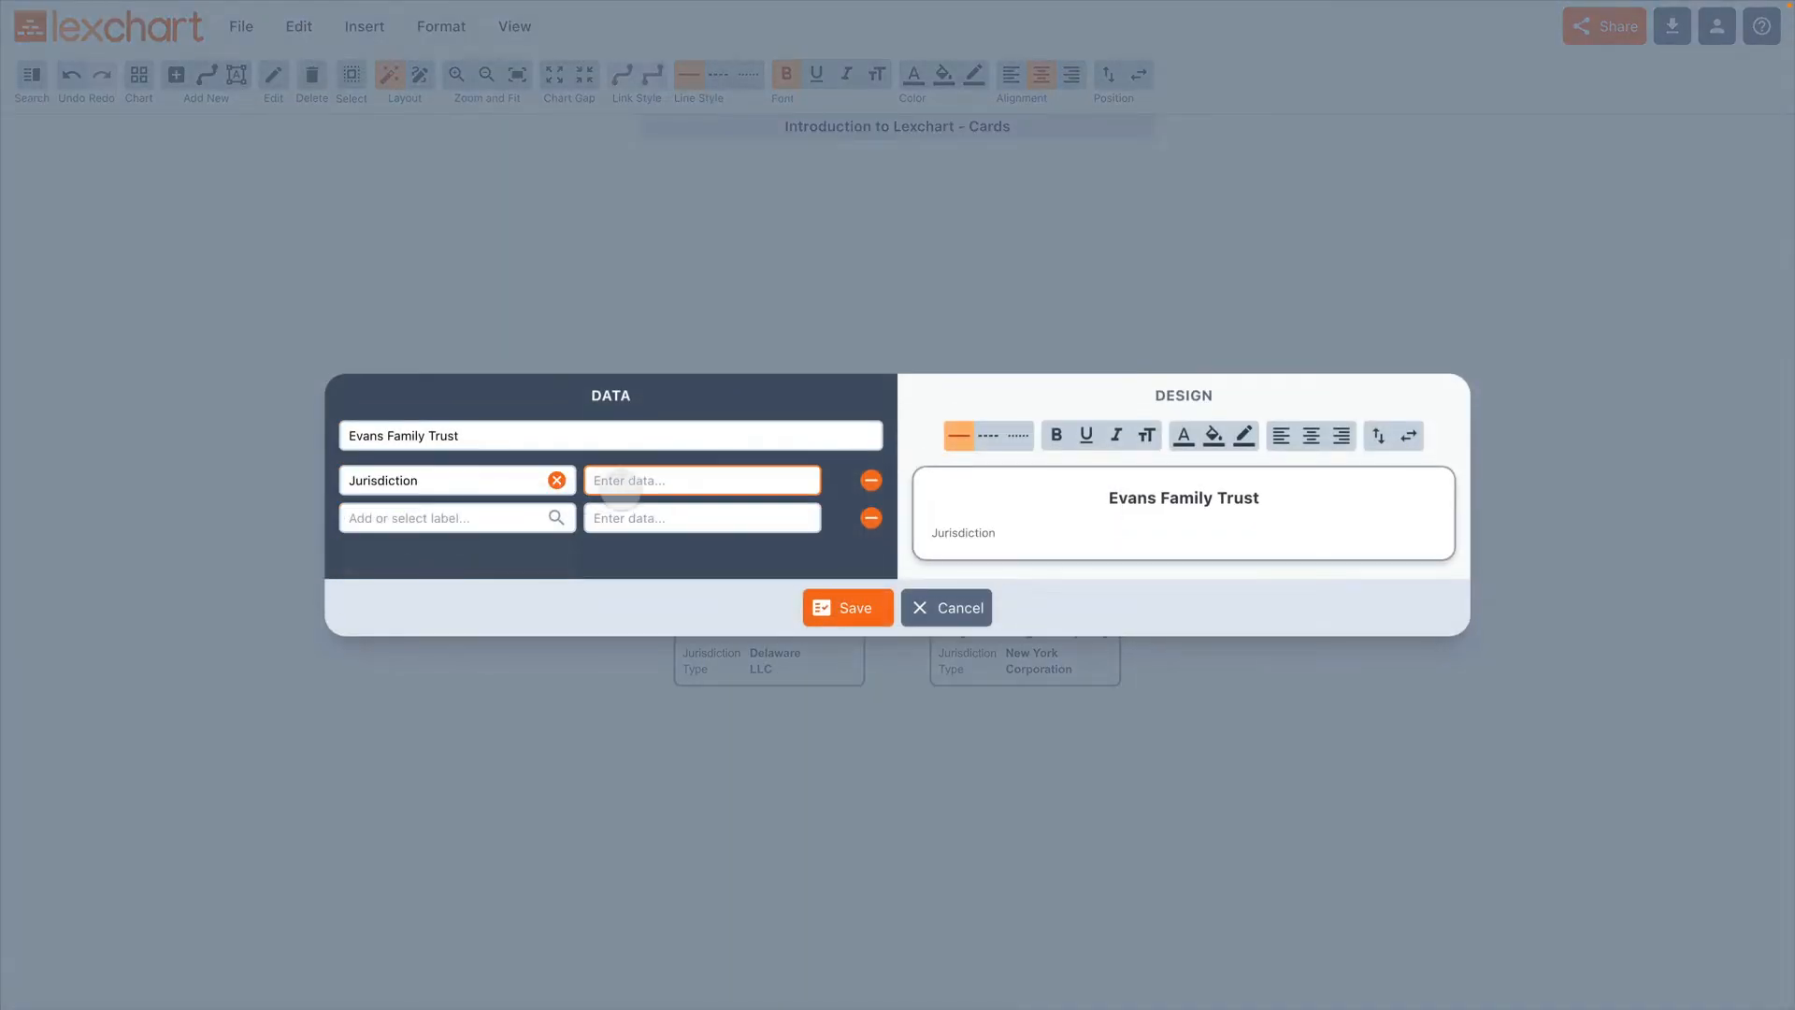
click(629, 482)
text(Trus)
key(BackSpace)
key(BackSpace)
key(BackSpace)
key(BackSpace)
text(California)
Step: Add the existing Type label with the data "Trust" to the family trust's card and save it
key(Tab)
key(Tab)
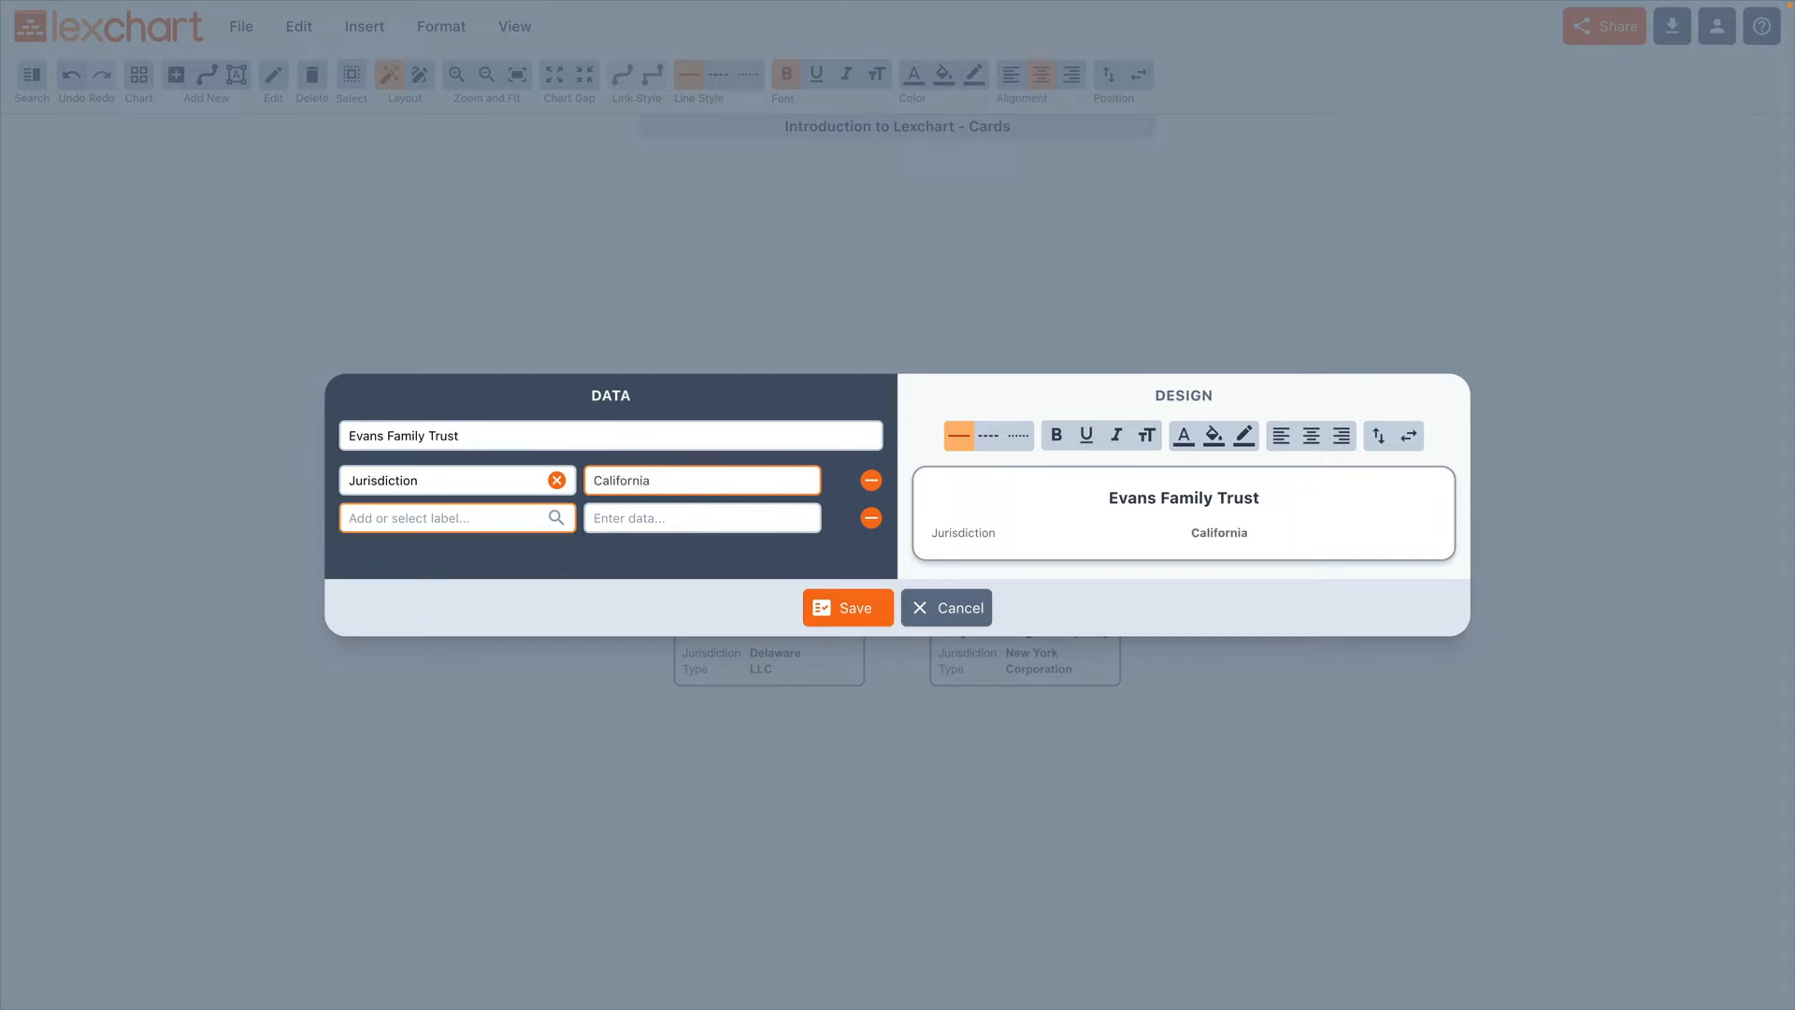
text(Type)
key(Return)
text(Trust)
key(Tab)
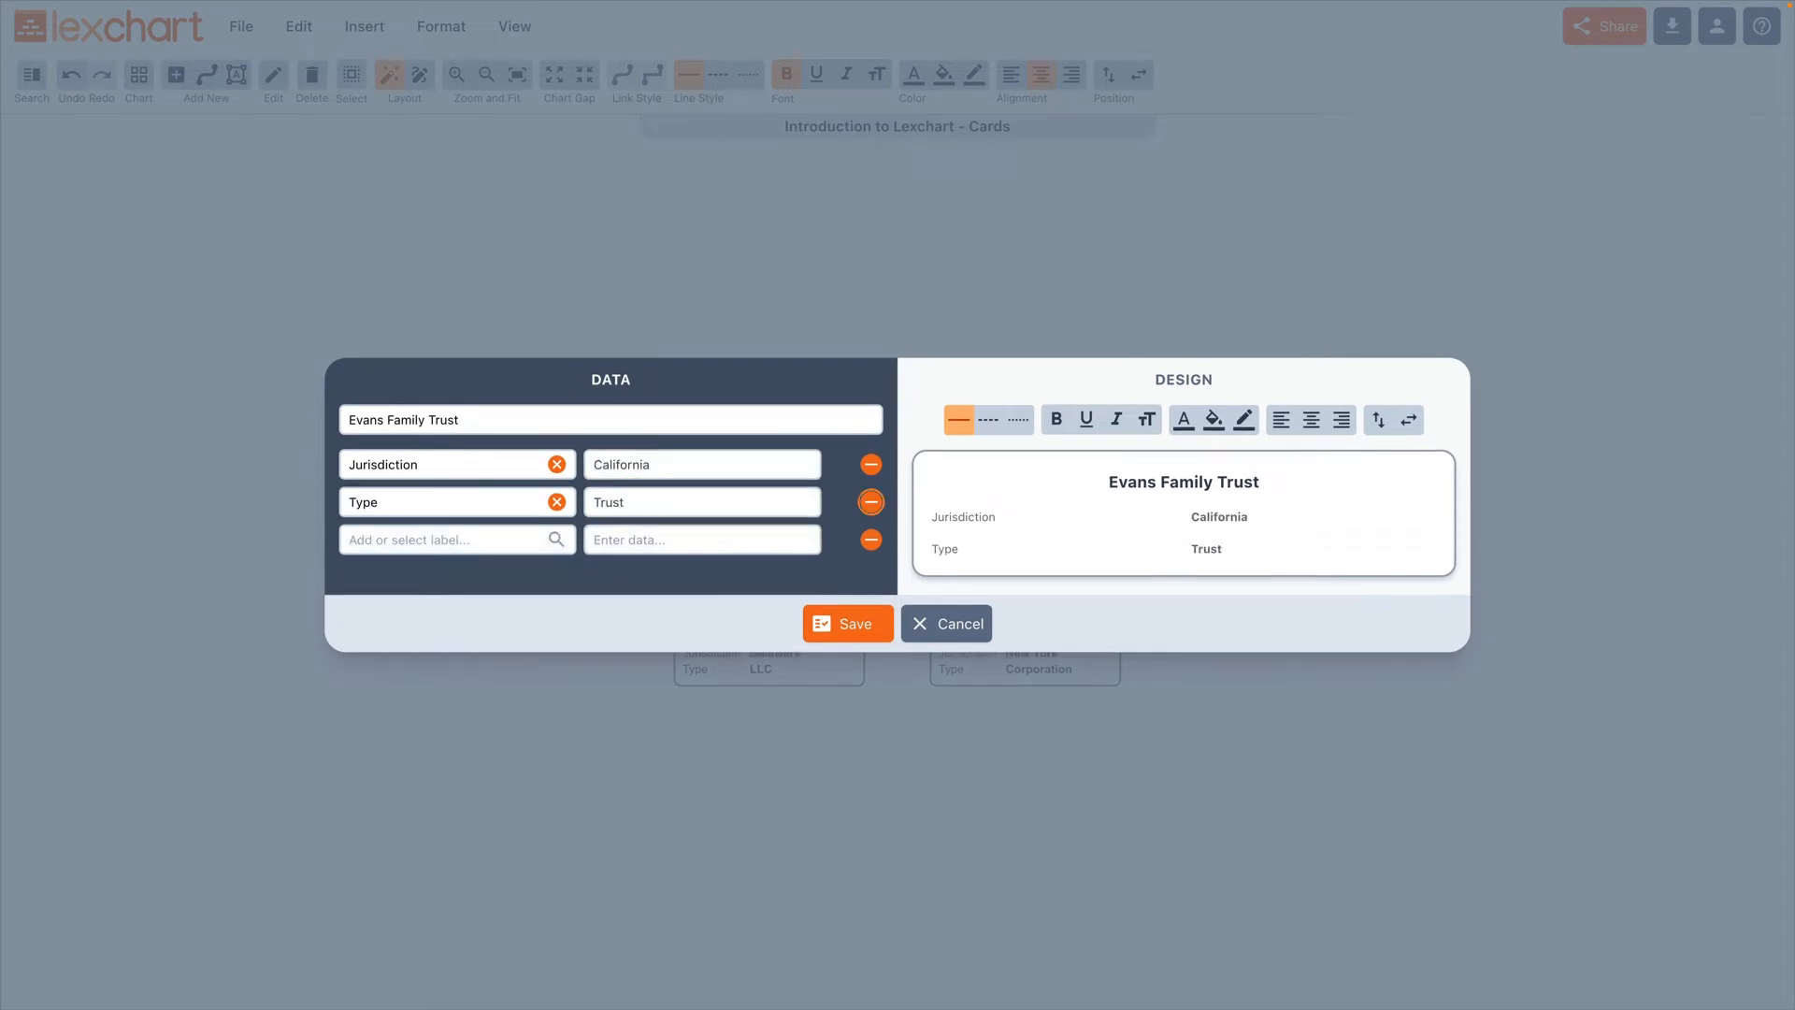
click(813, 620)
Step: Open the individual person's card and give it the existing Jurisdiction label with the data "Texas"
double_click(1001, 513)
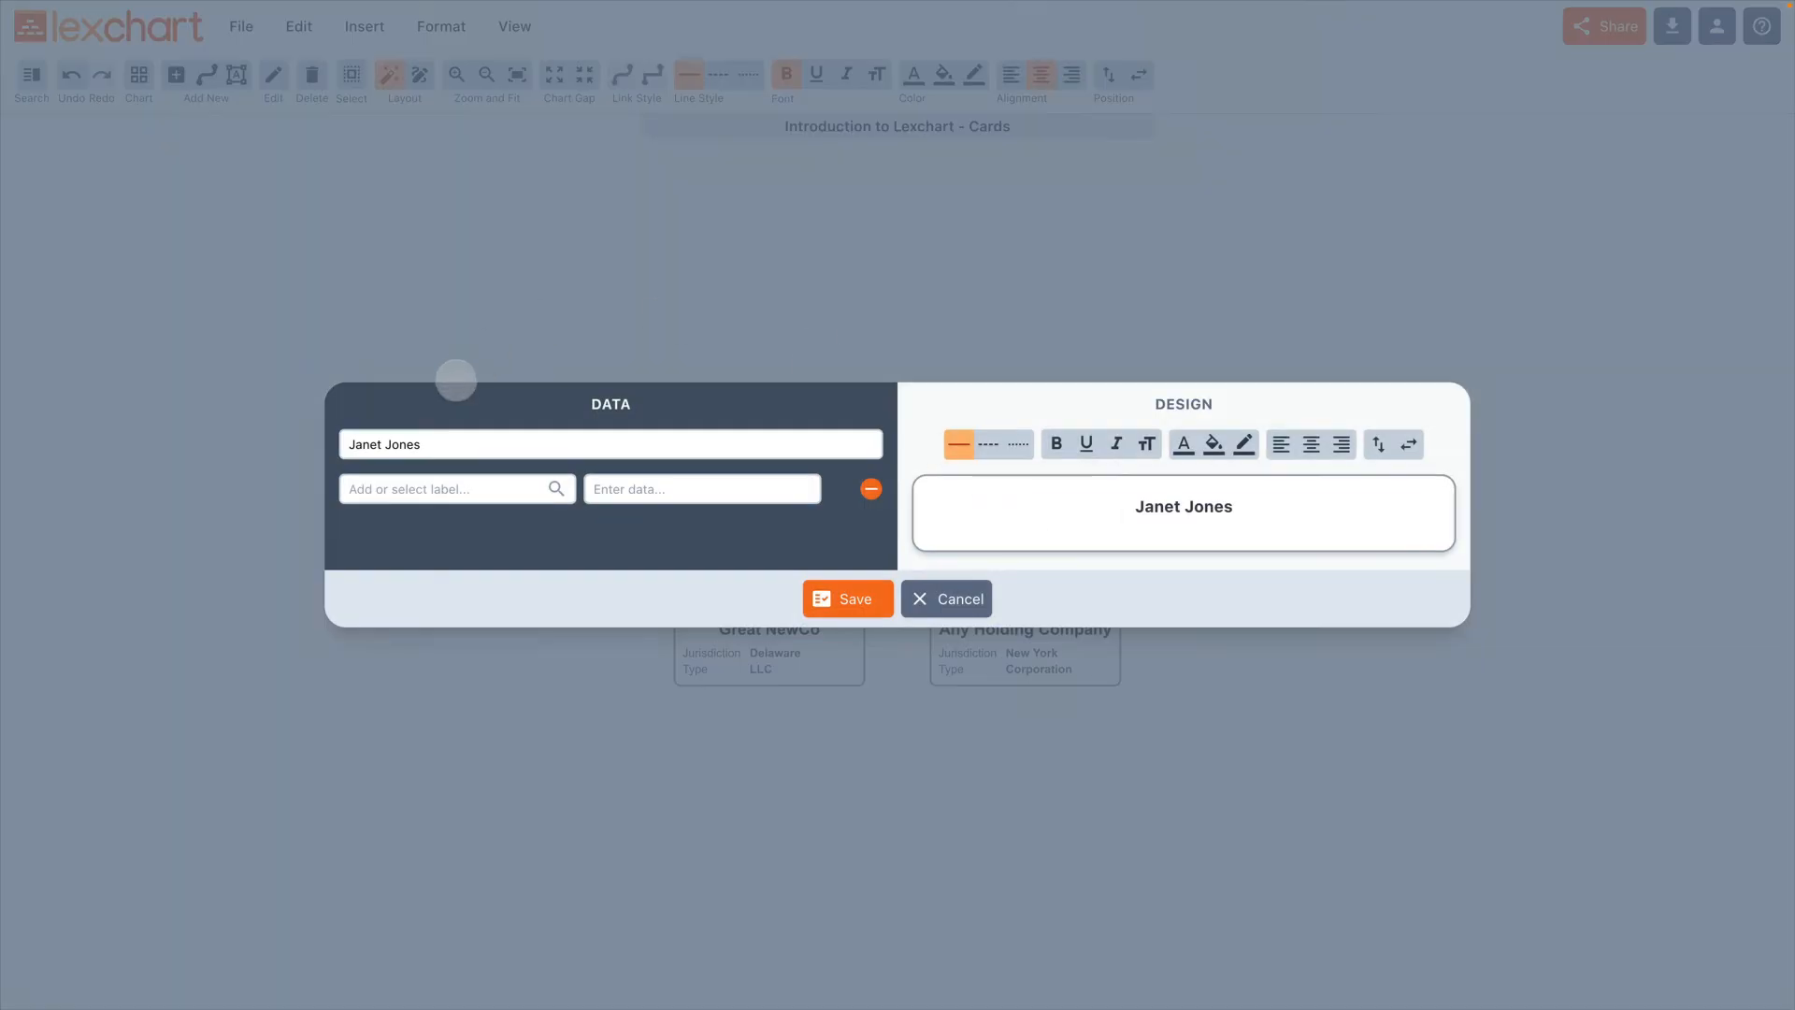
click(402, 488)
click(388, 521)
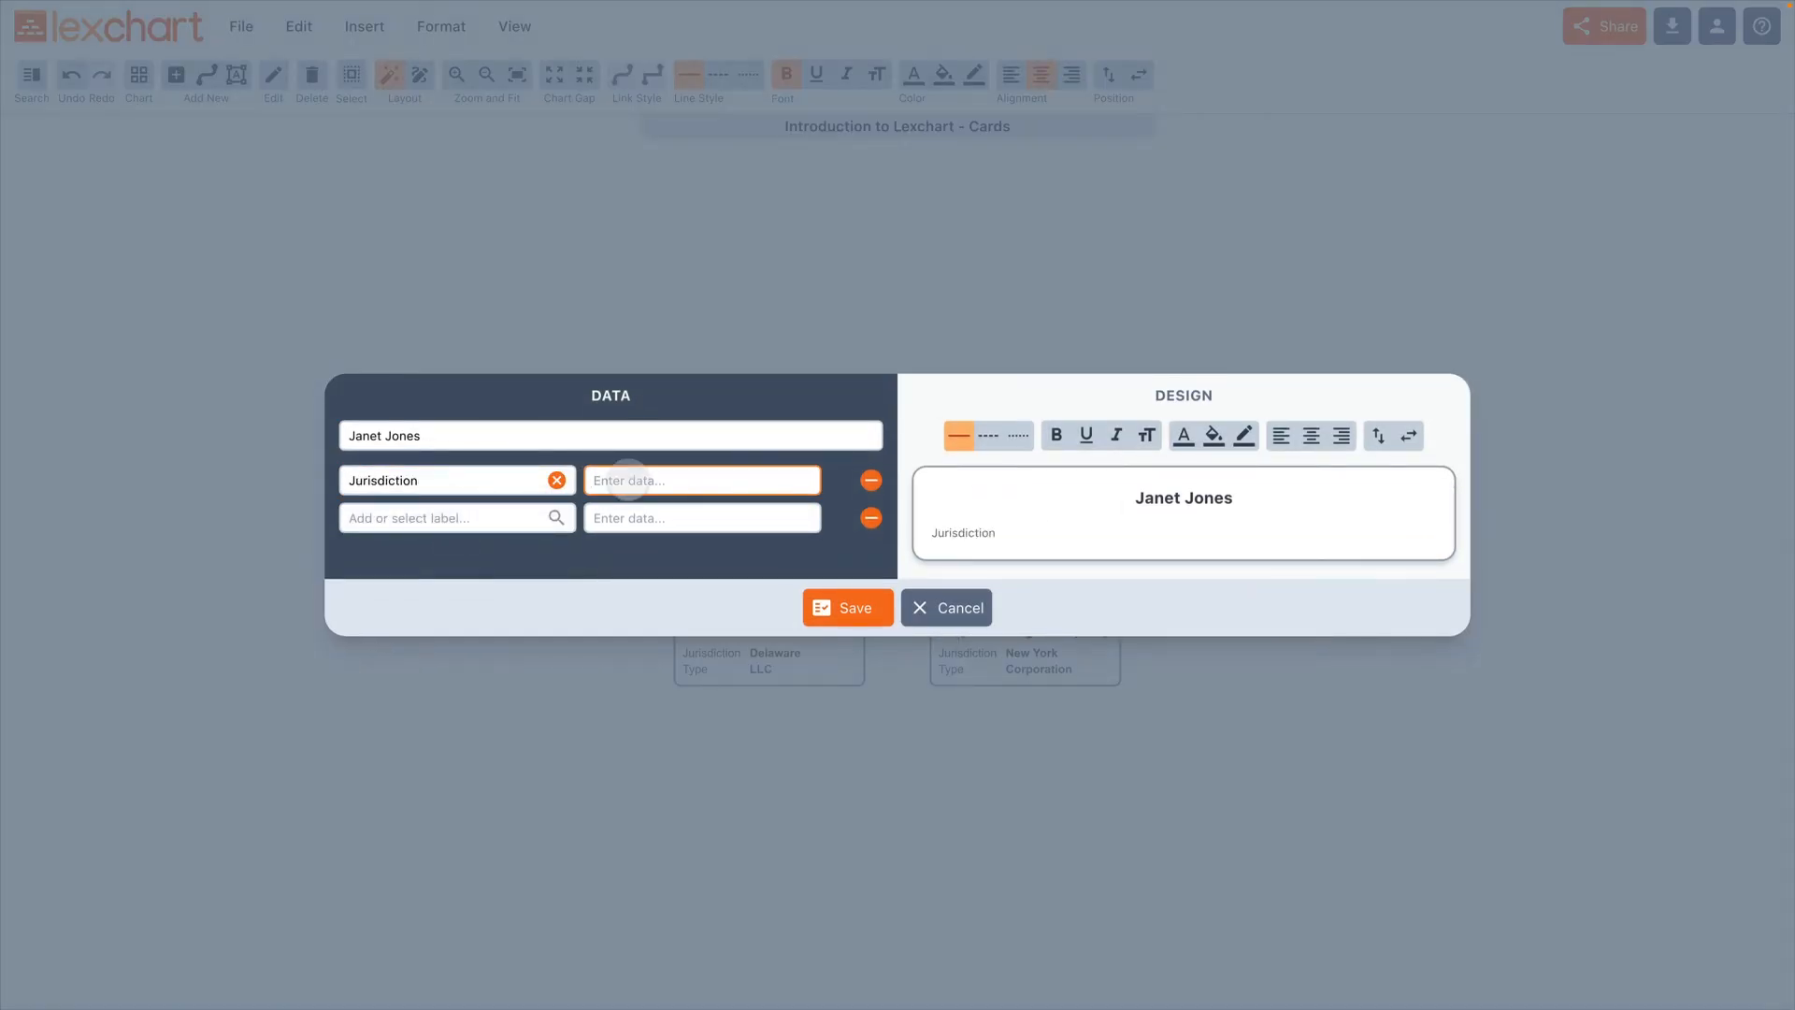
text(Texas)
key(Tab)
key(Tab)
Step: Add the existing Type label with the data "Individual" to the individual person's card and save it
text(Type)
key(Return)
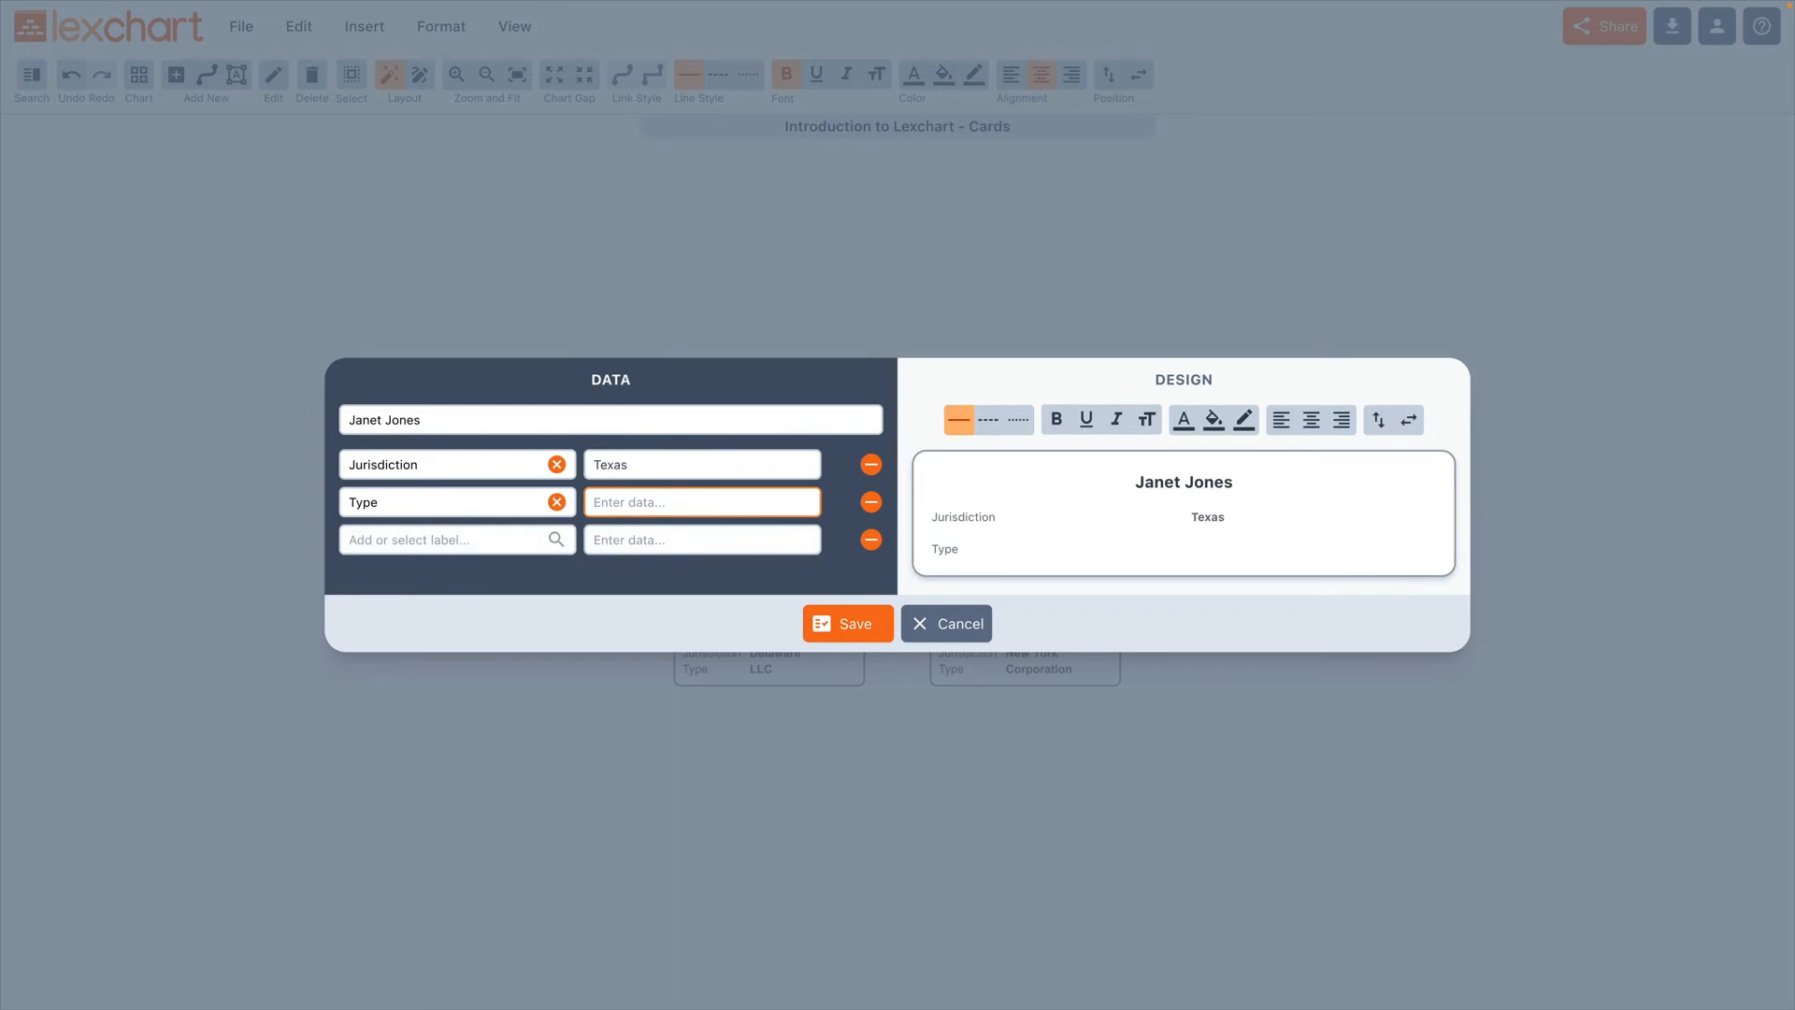
text(Individual)
click(853, 621)
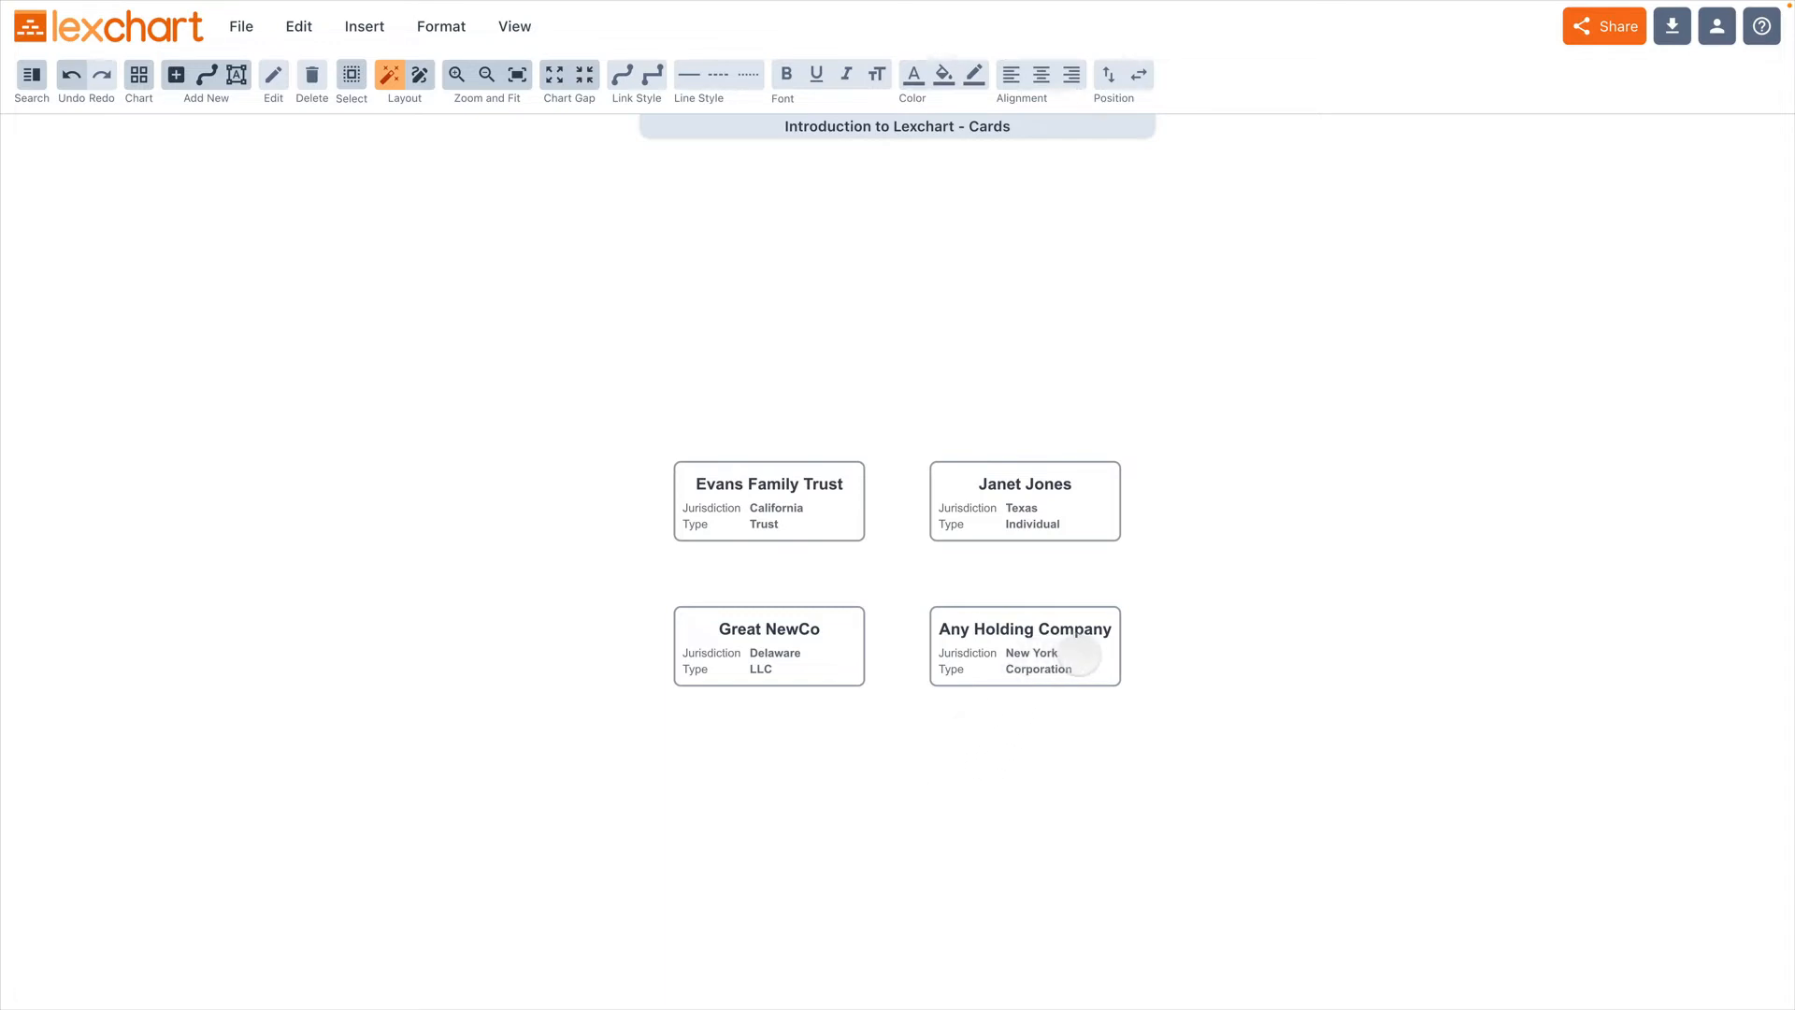
Step: Add a new "Tax status" label with the data "Subchapter C" to the Any Holding Company card and save it
double_click(1080, 655)
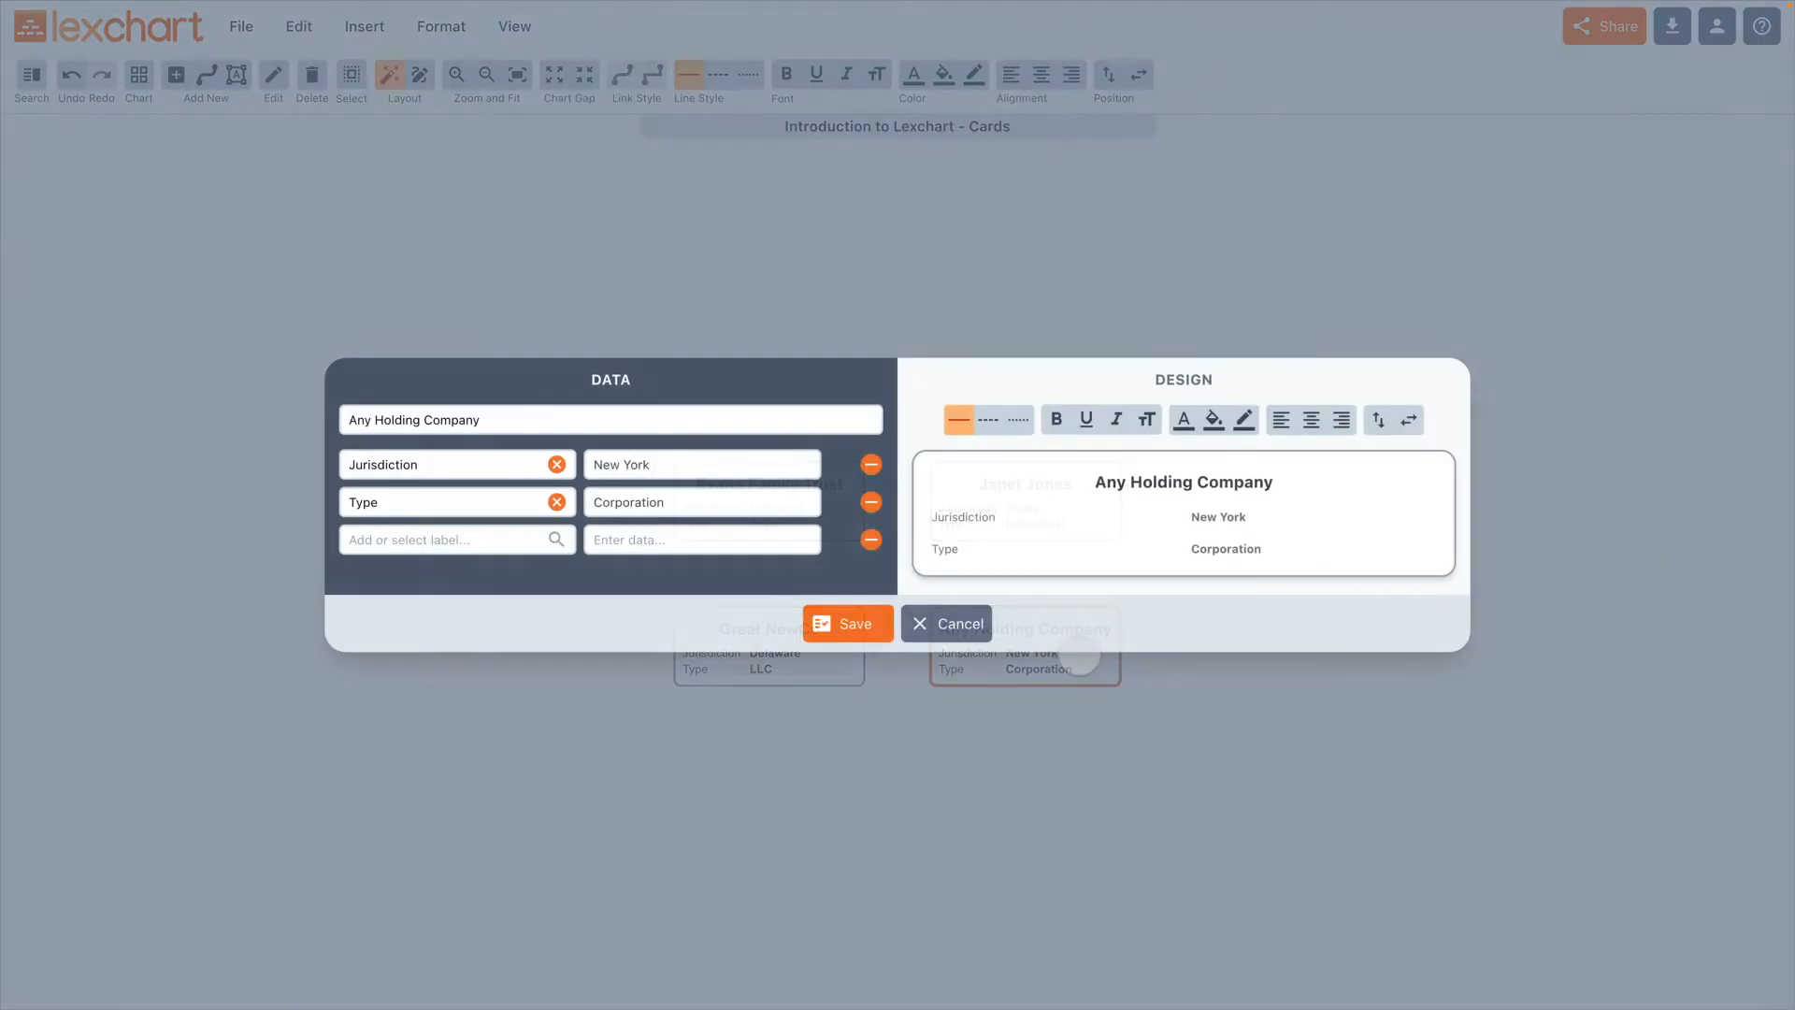
click(436, 537)
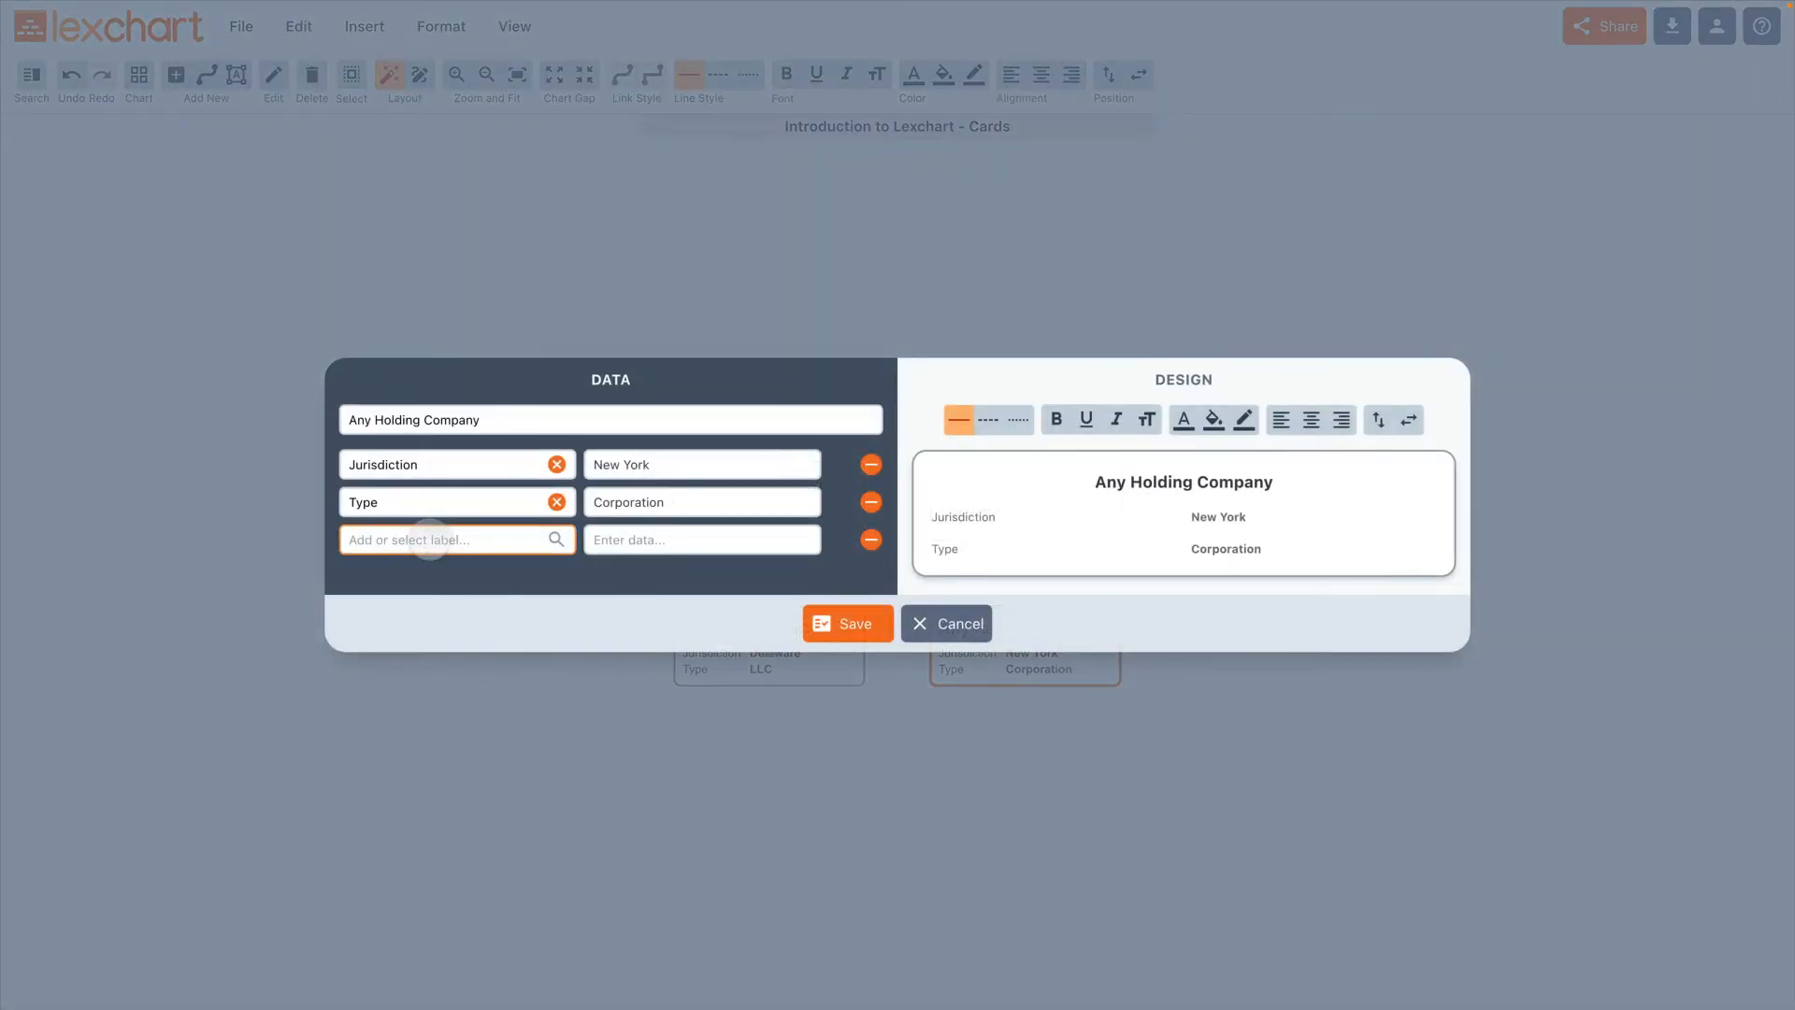
click(430, 539)
text(Tax status)
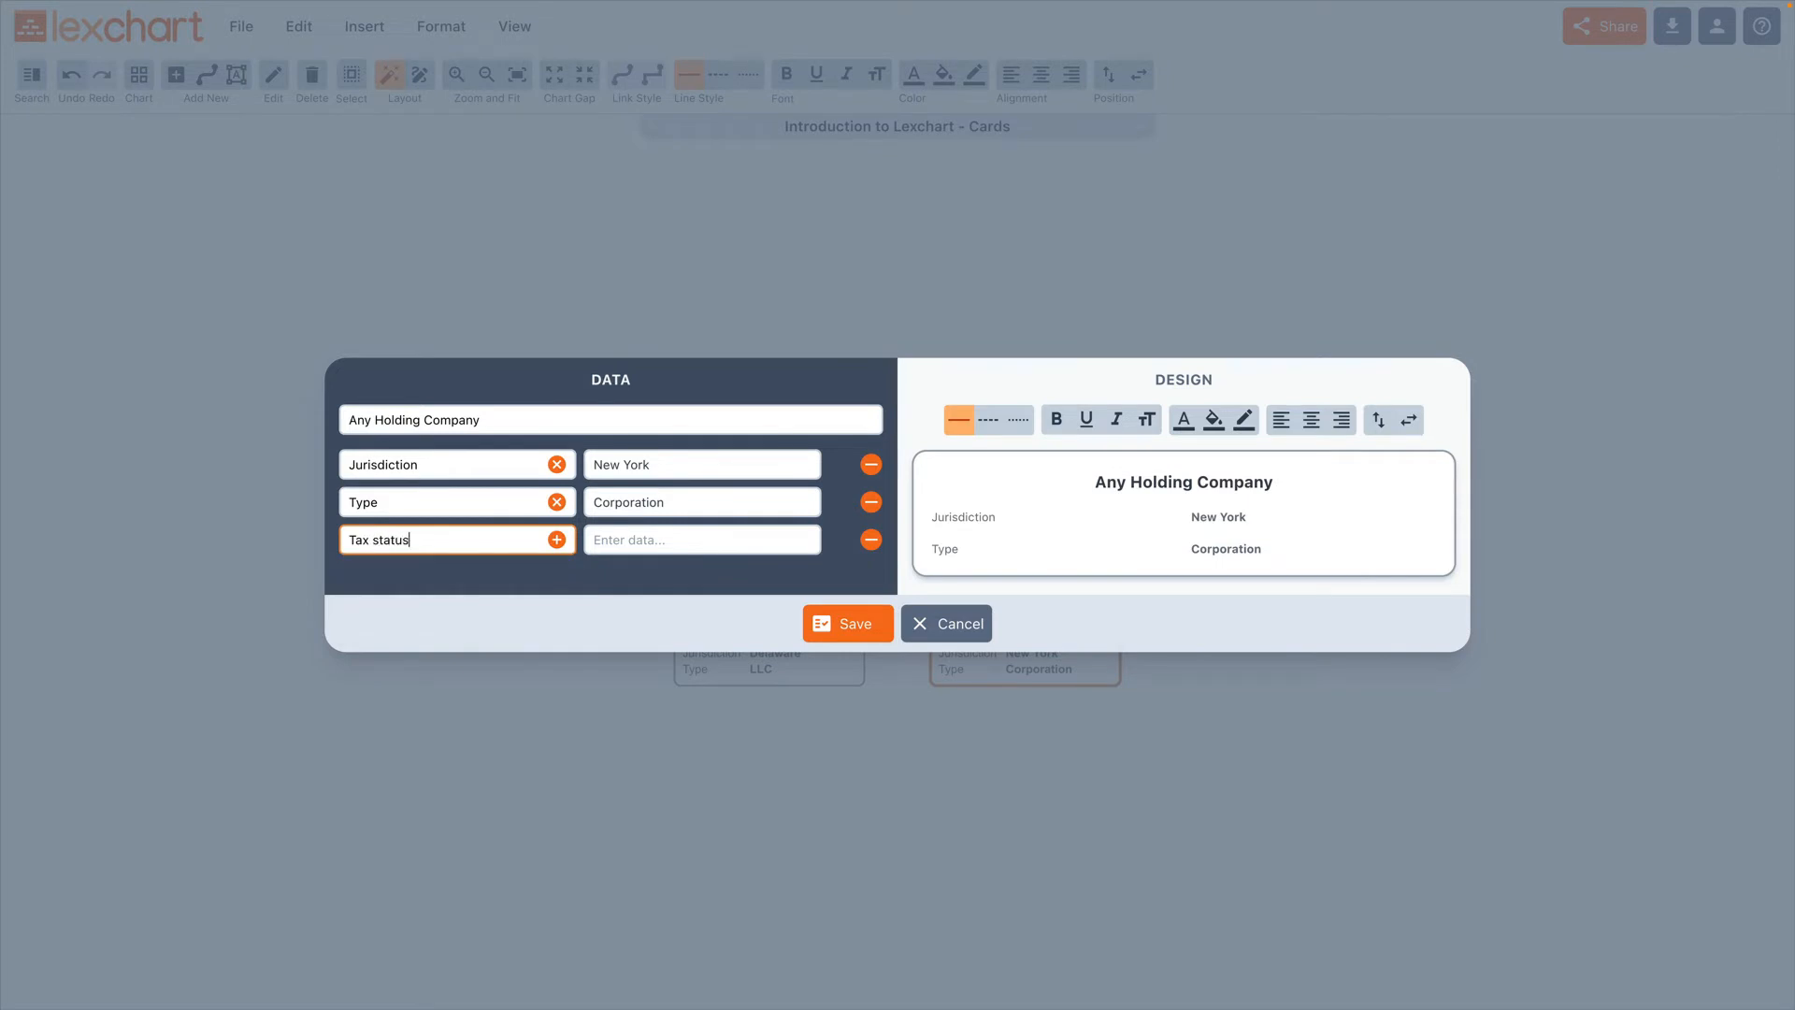
key(Return)
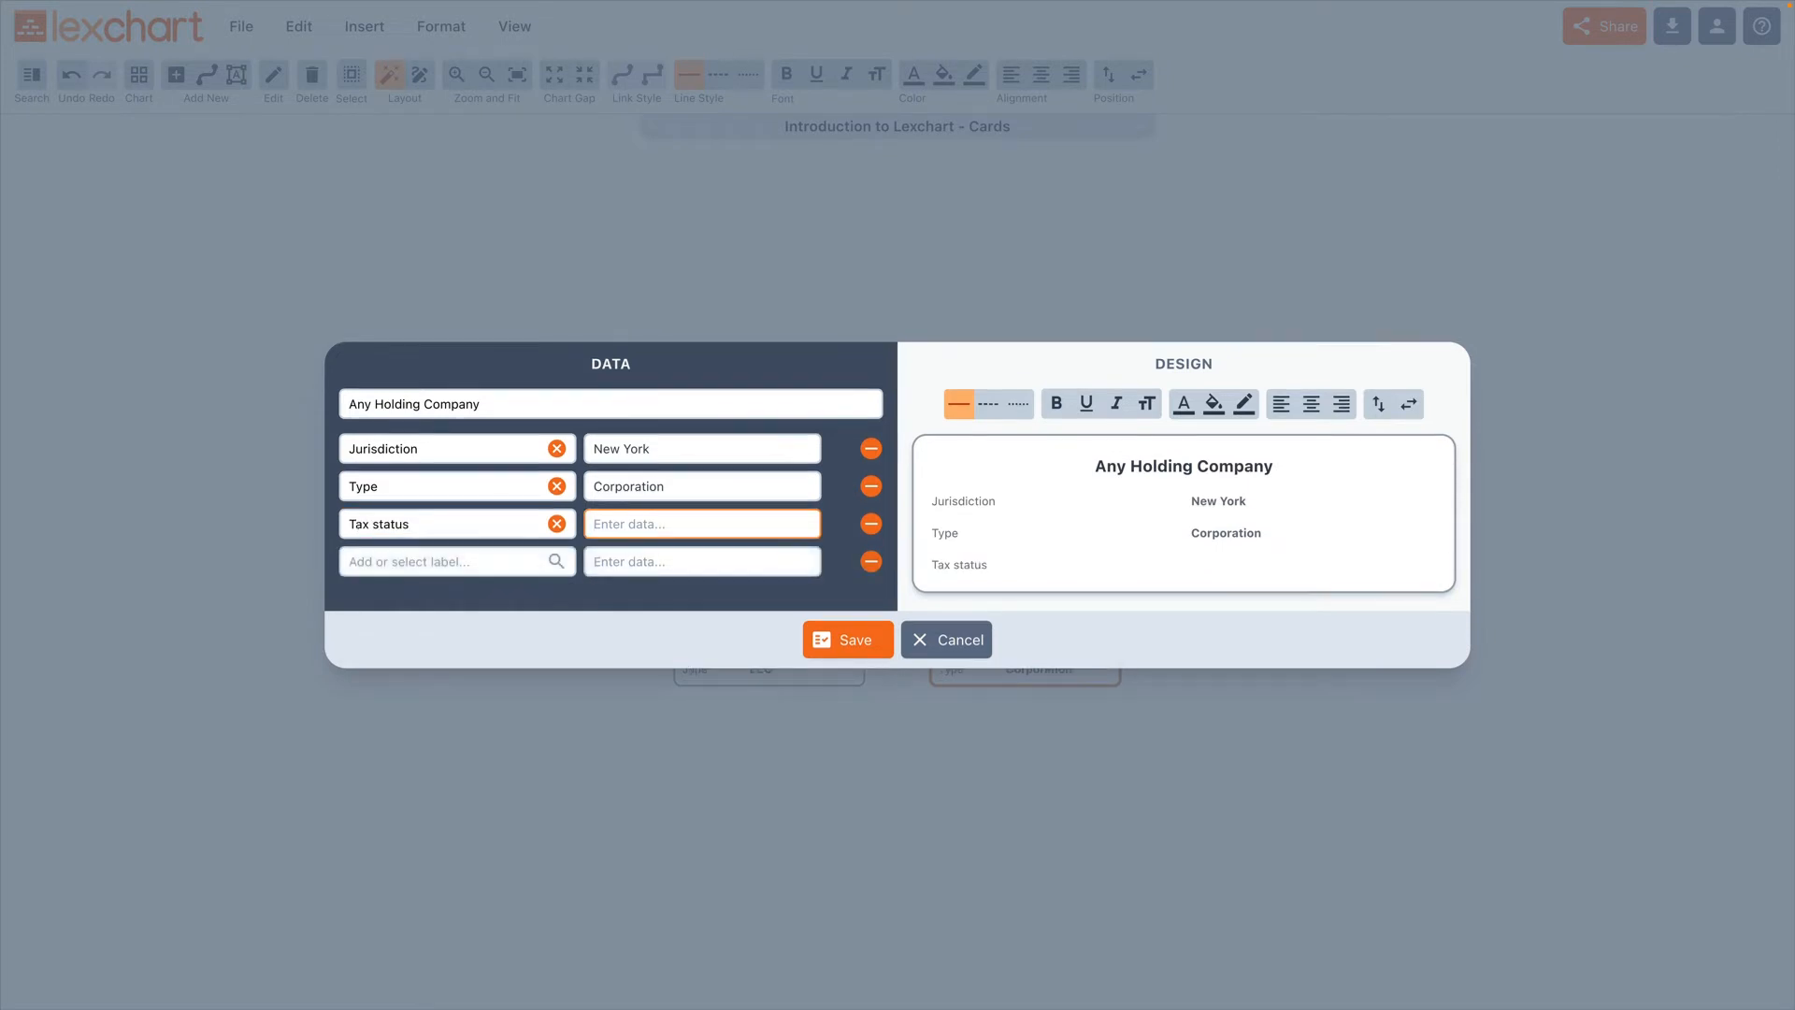
text(Subchapter C)
key(Tab)
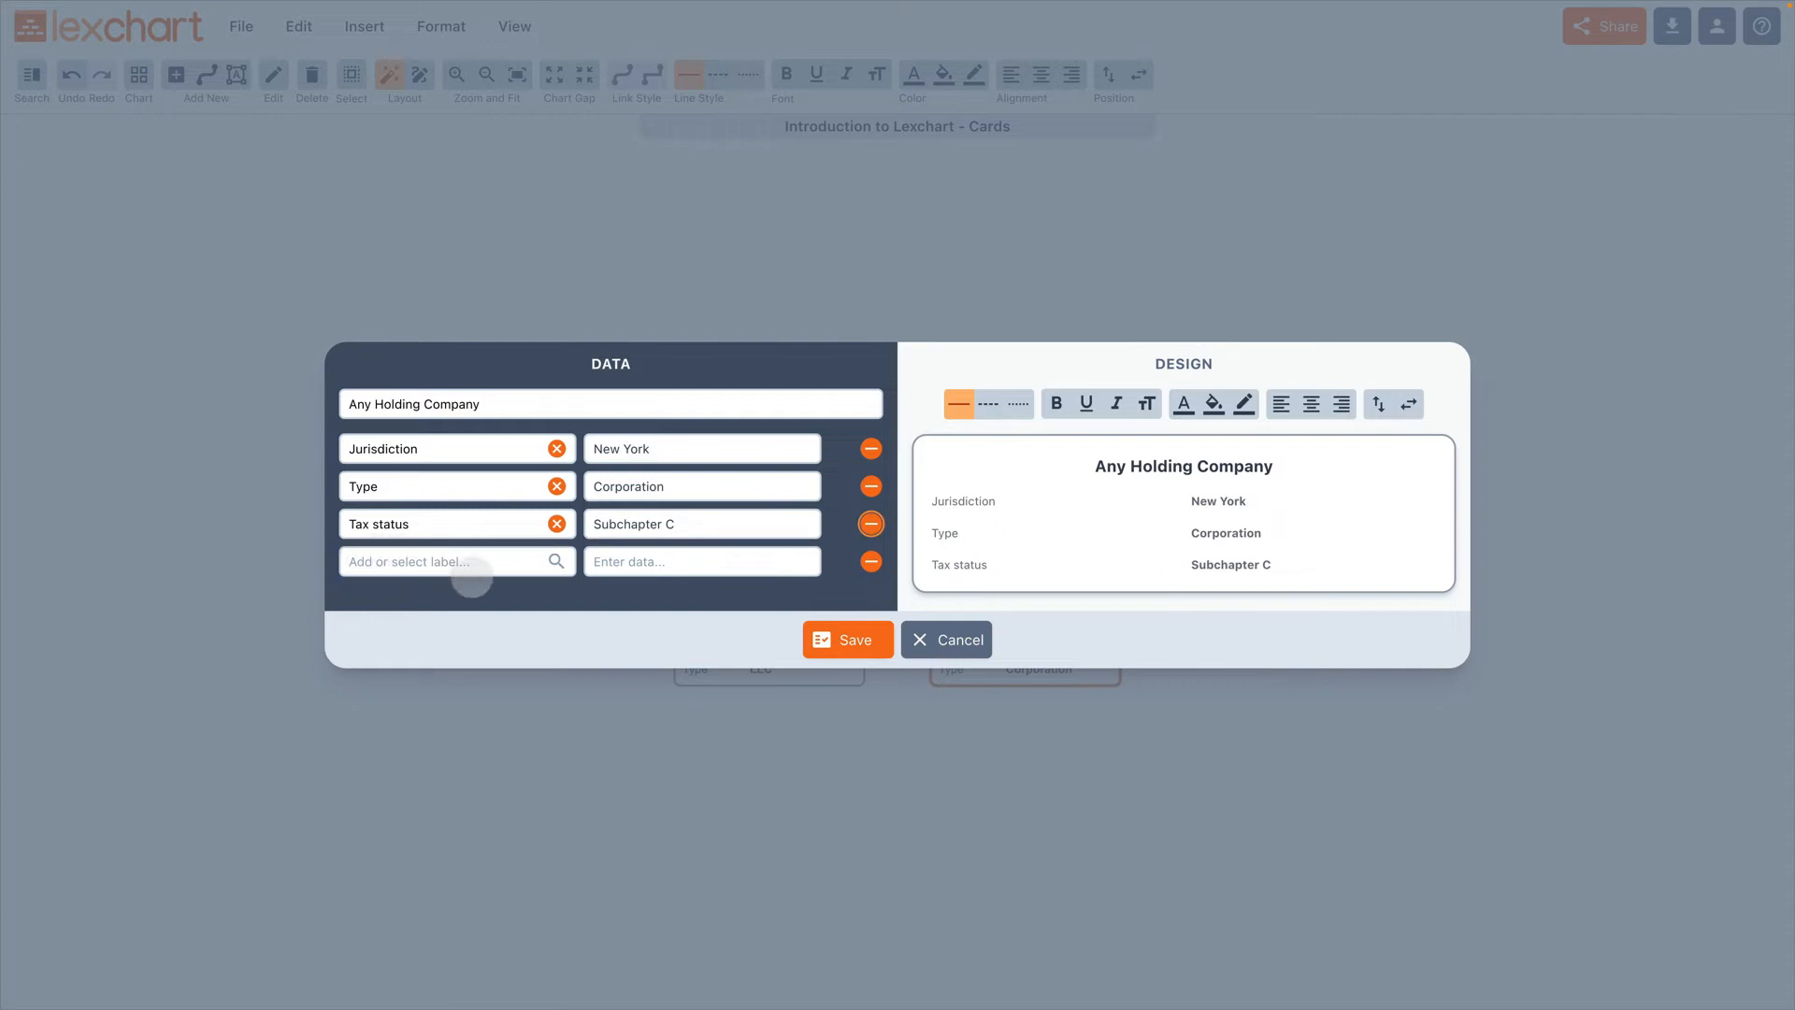
click(826, 639)
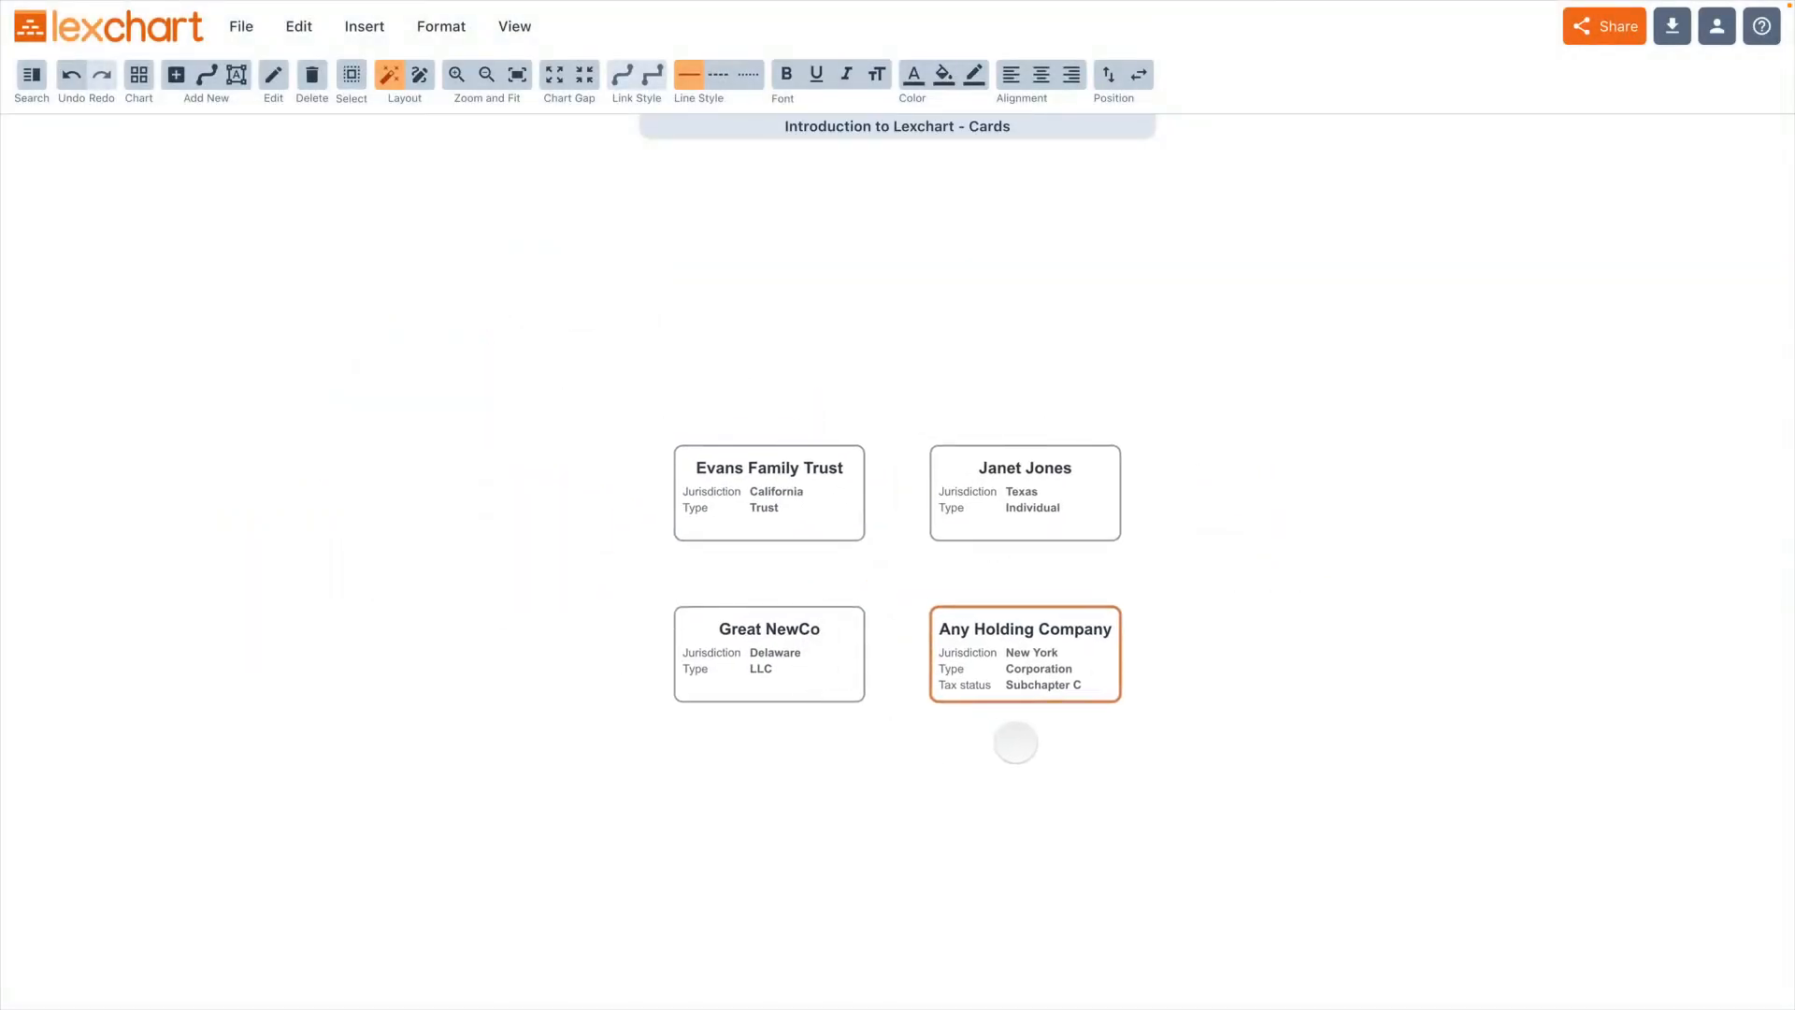
click(1016, 742)
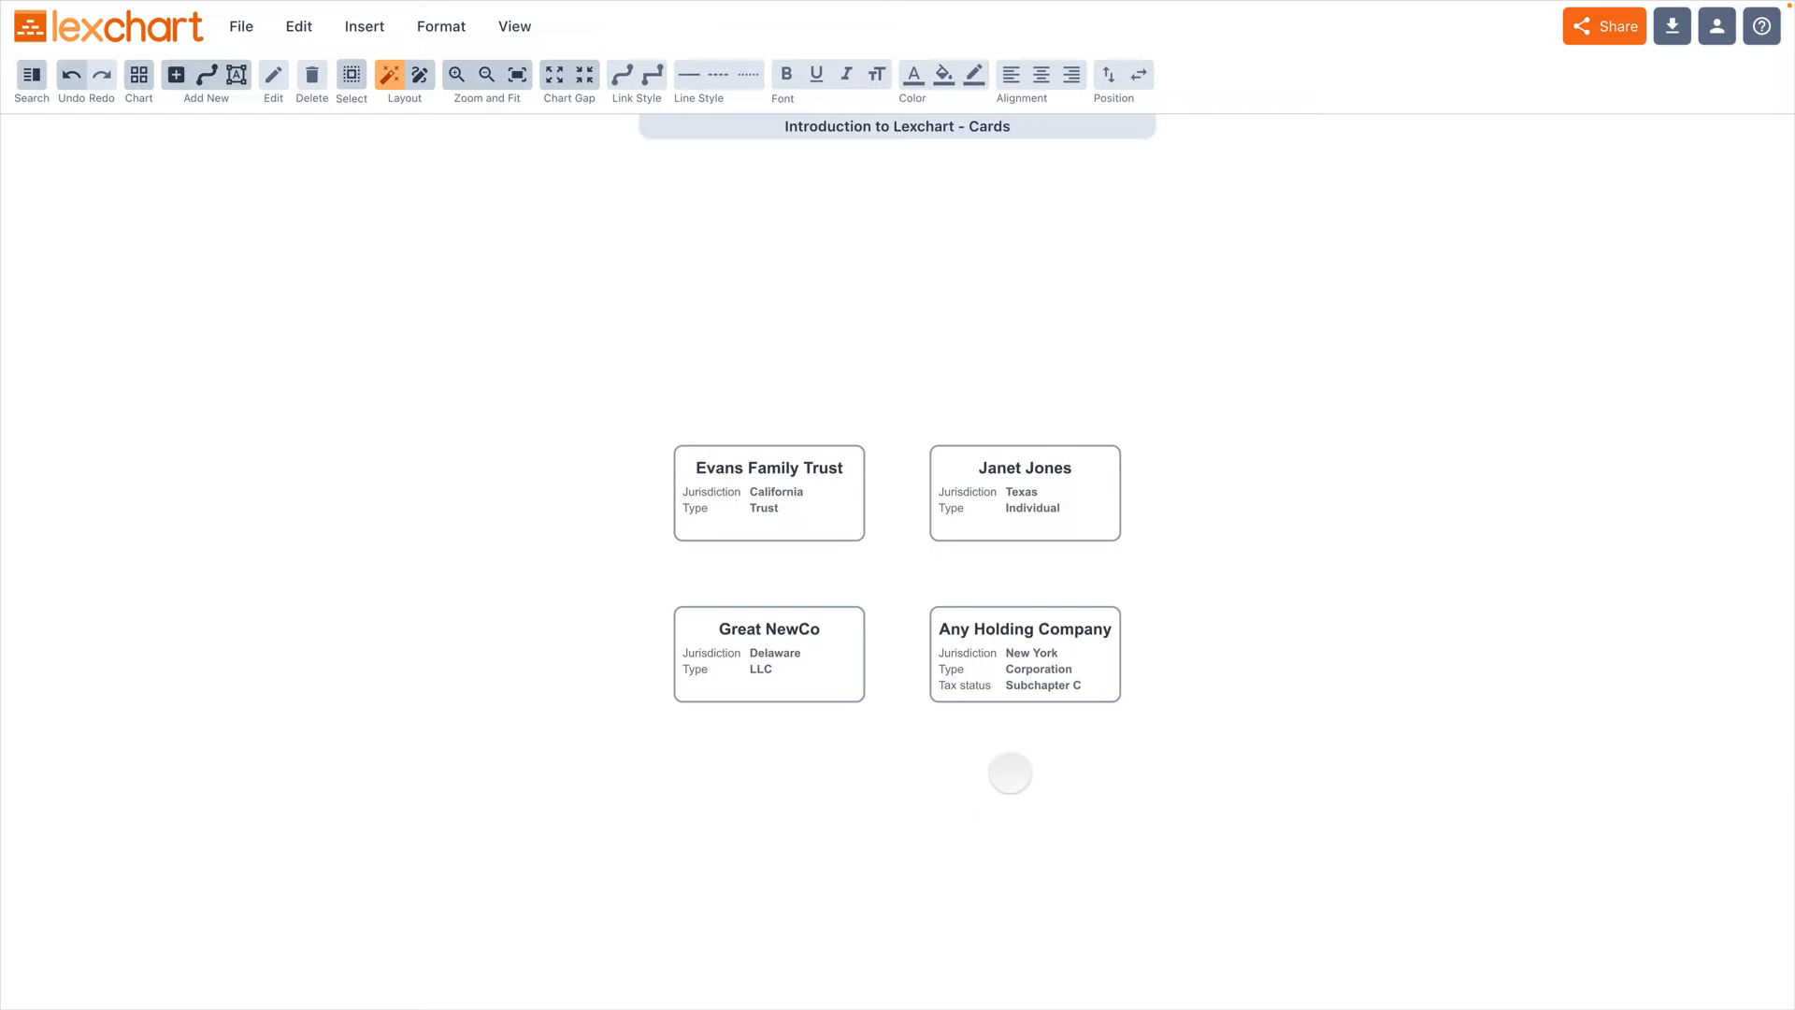
Step: Open the Any Holding Company card and try selecting its data, labels and title in the design preview, ending with nothing selected
double_click(1007, 614)
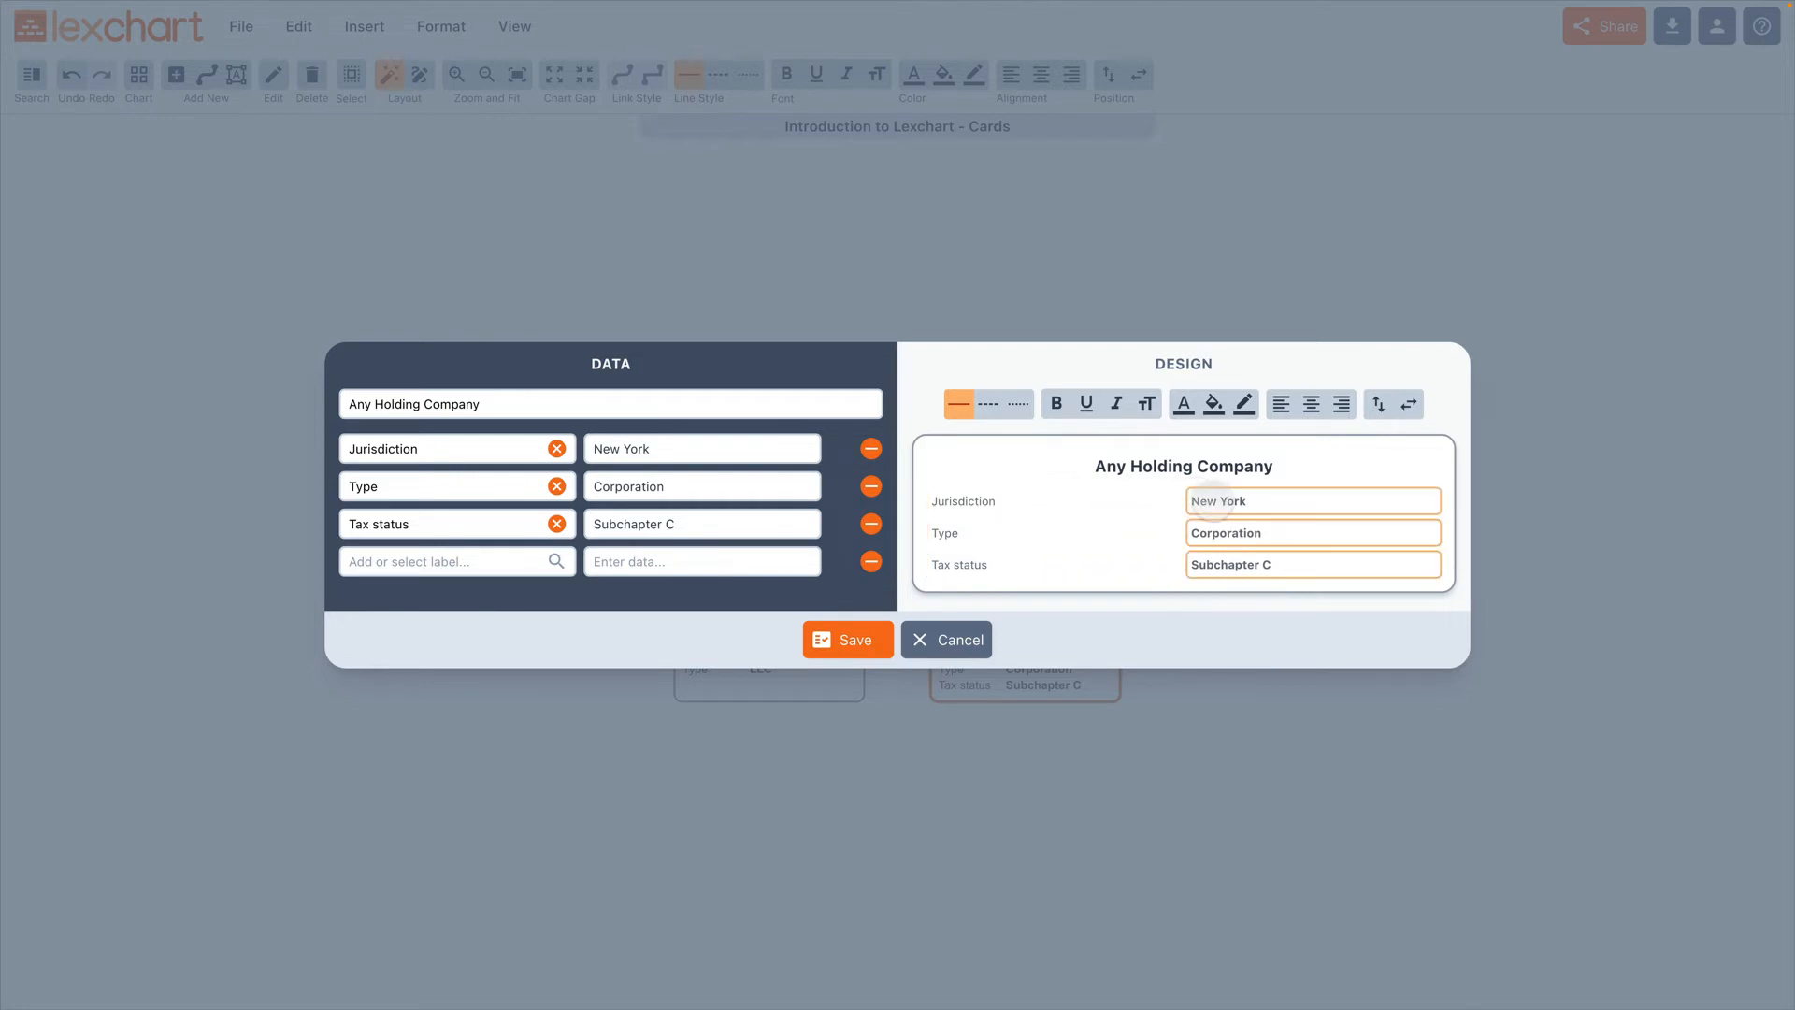
click(1211, 501)
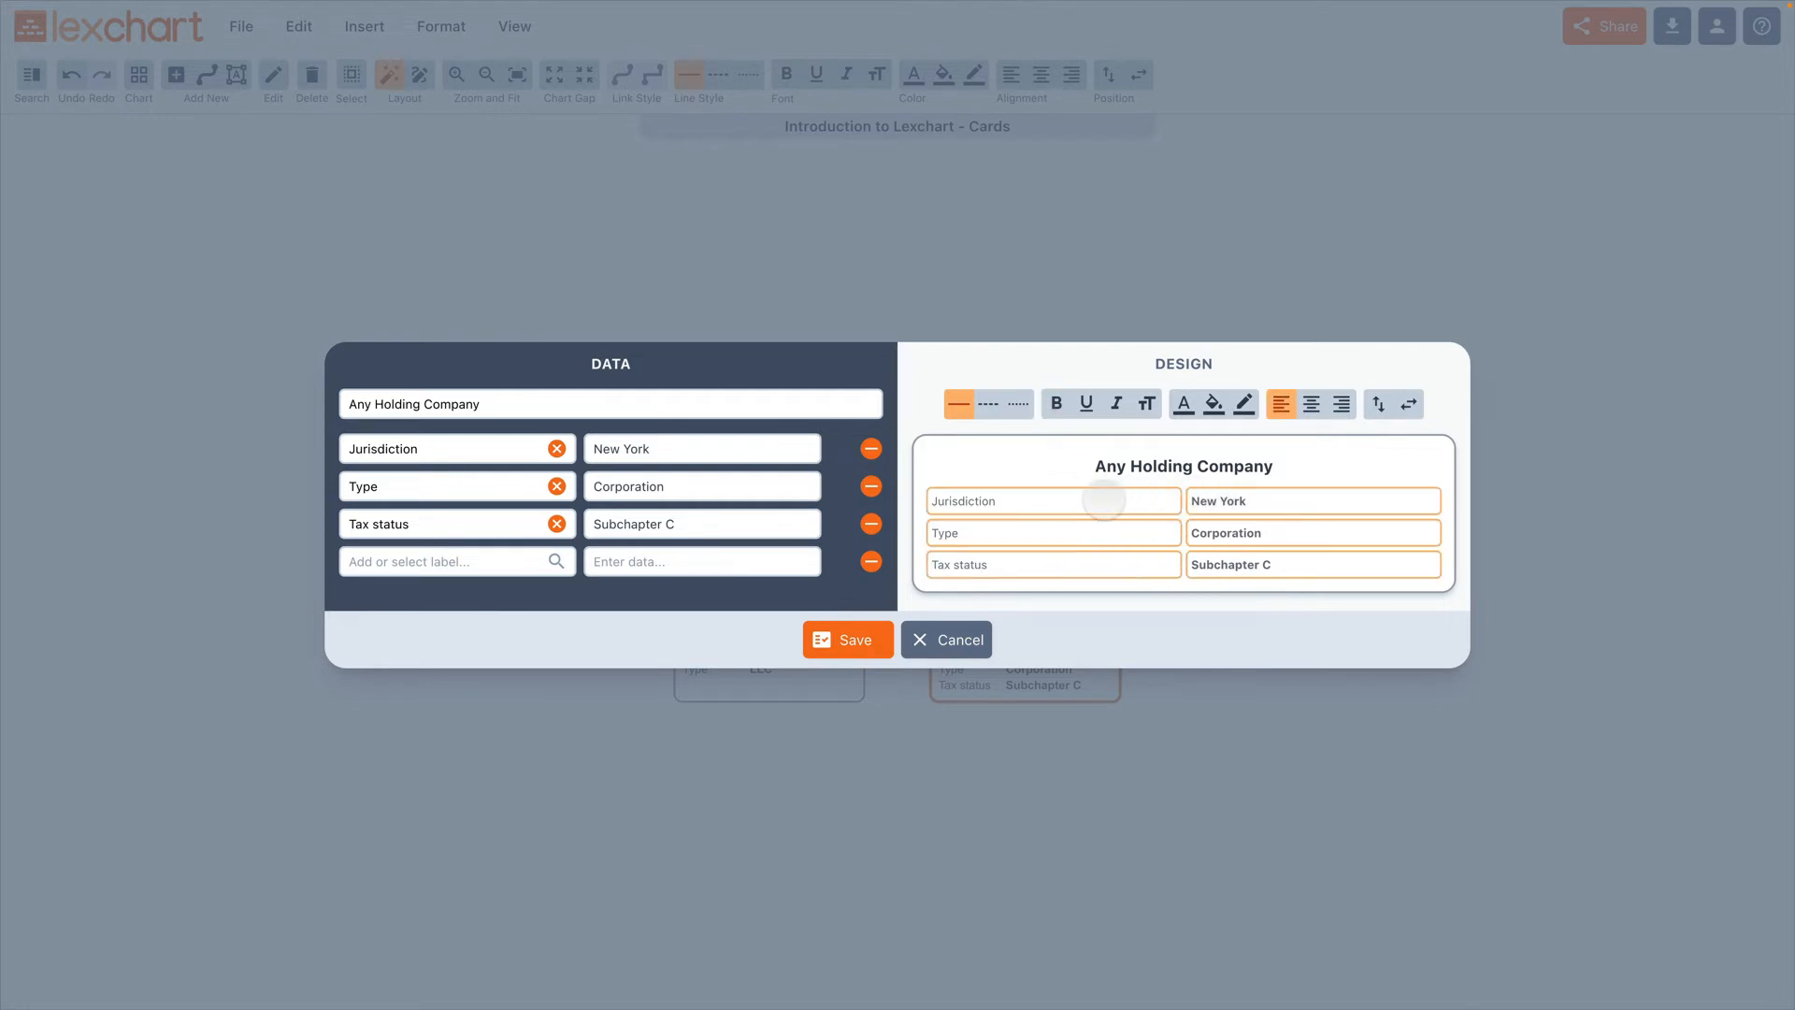
click(1104, 501)
click(1104, 470)
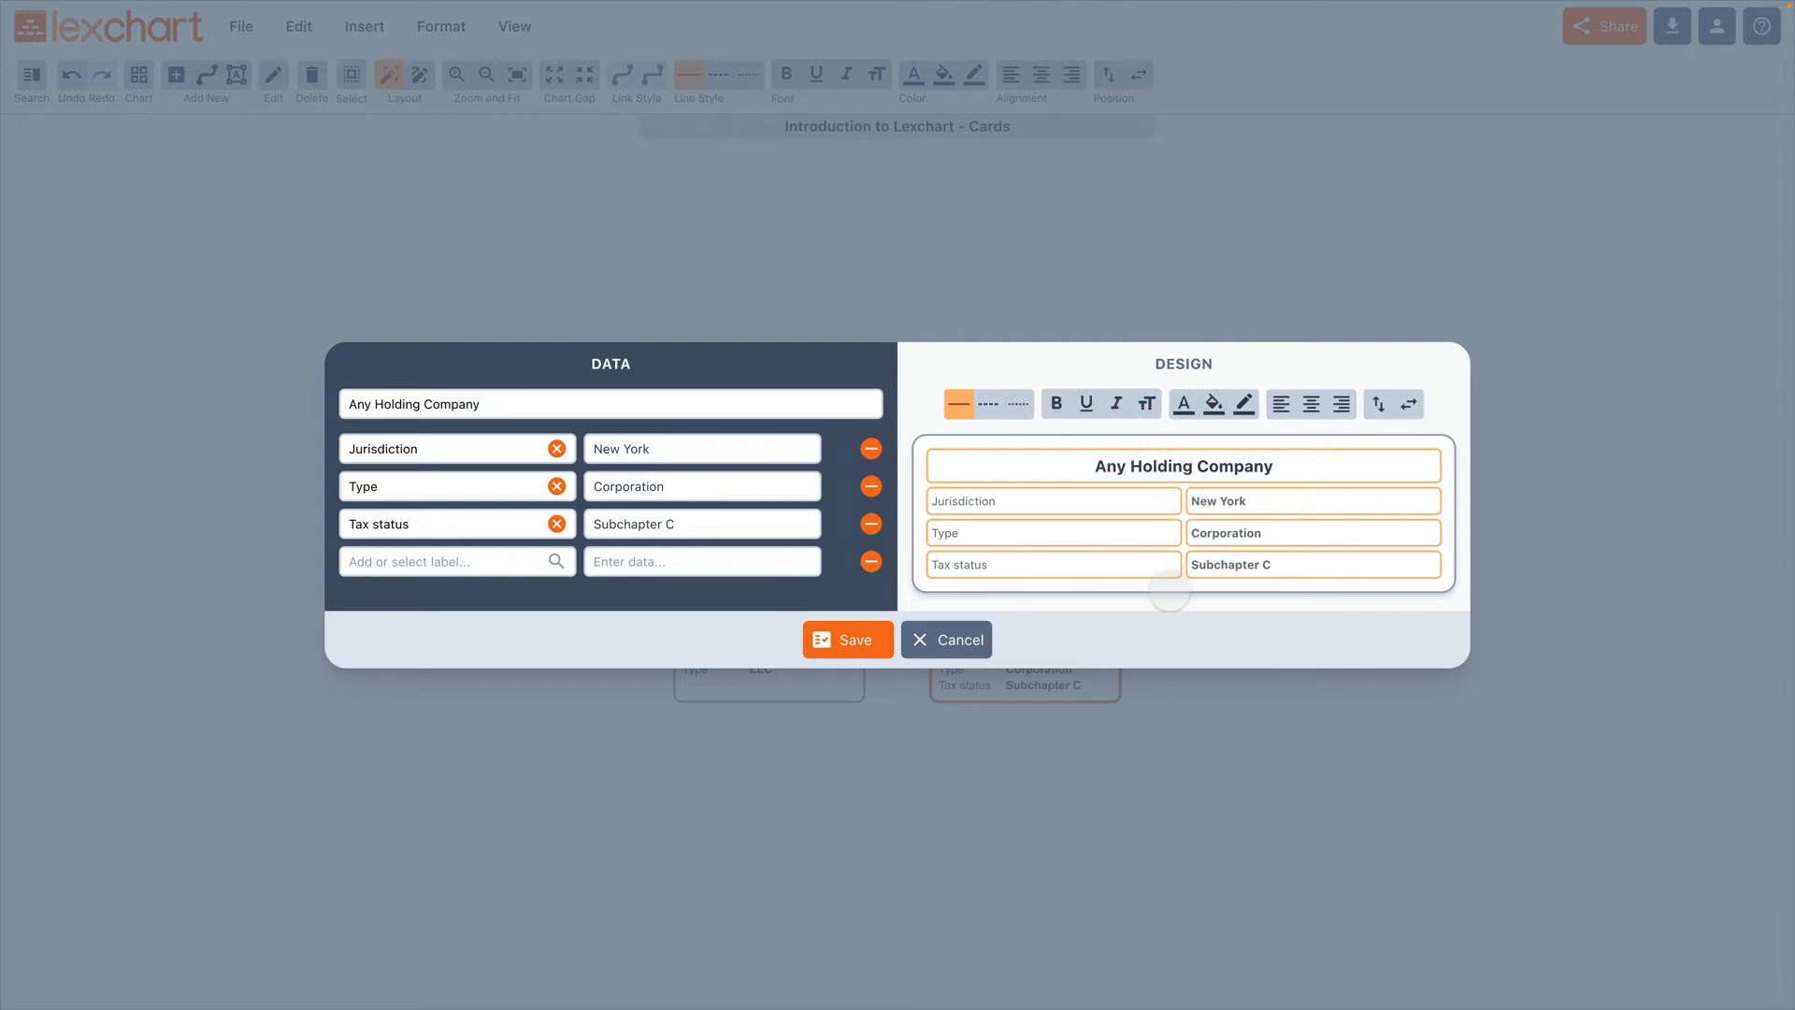
click(1167, 579)
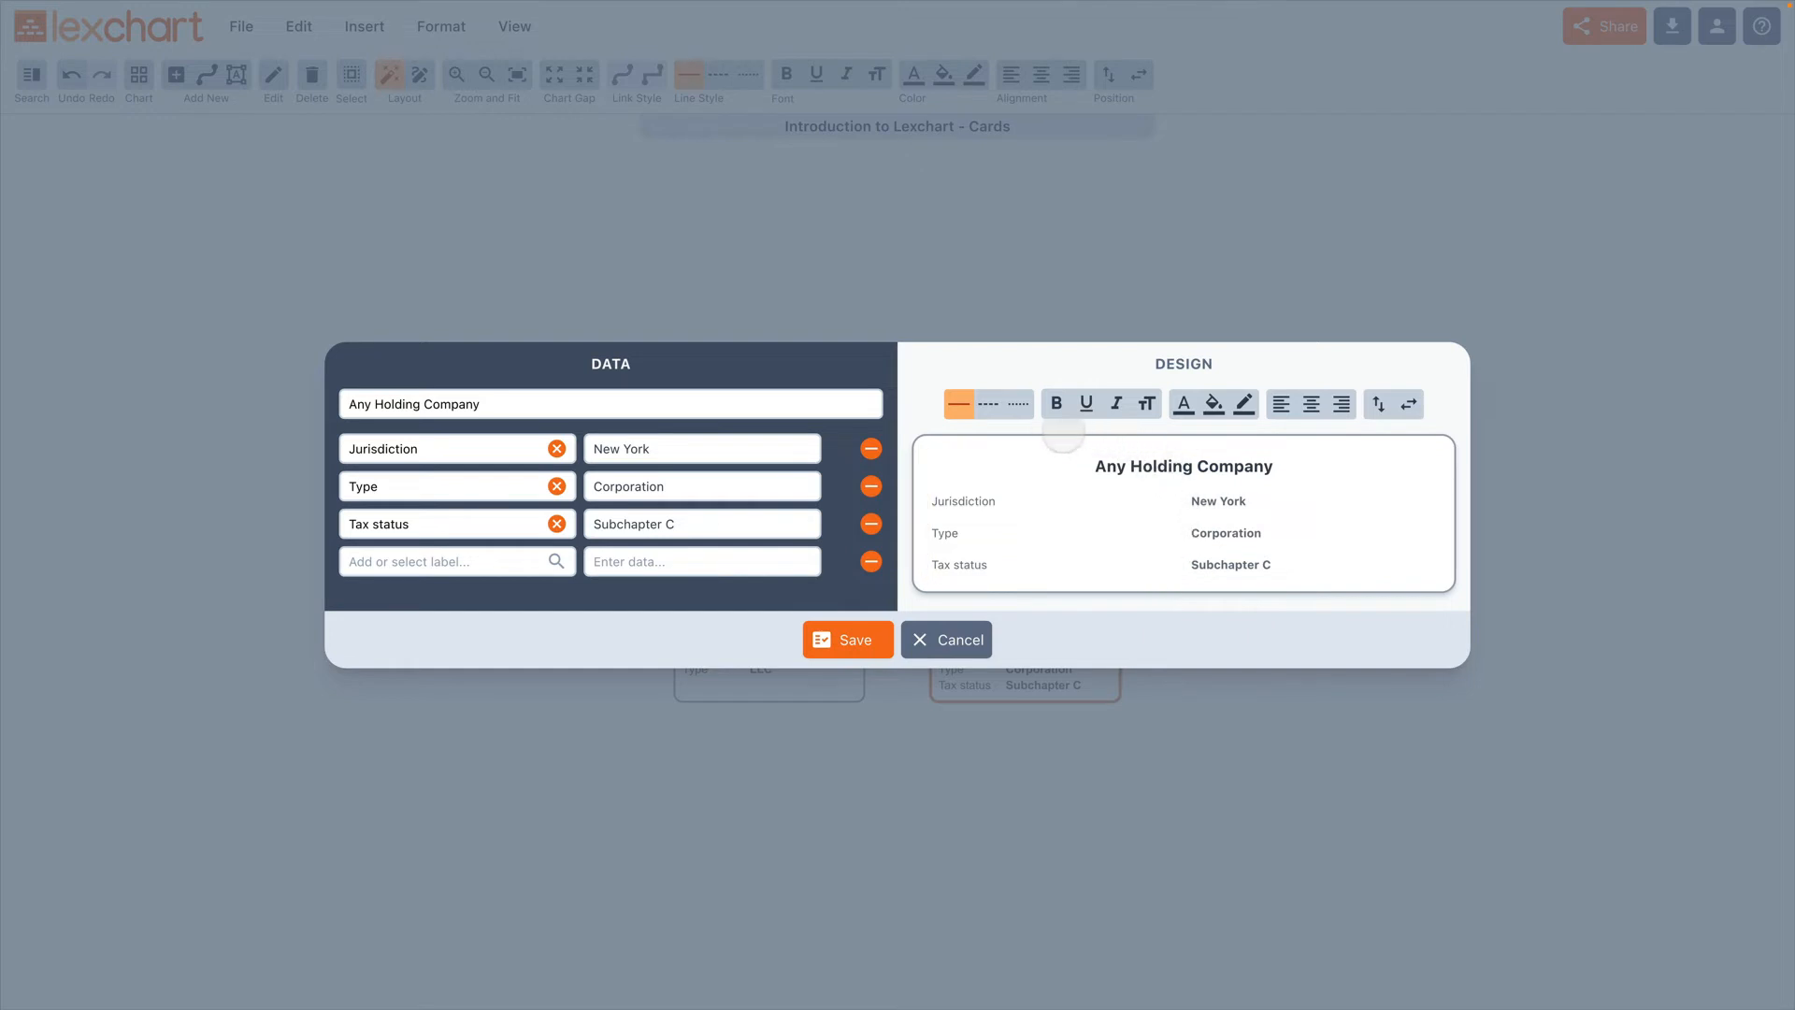
Step: Give the Any Holding Company card a dotted border line in blue
click(1017, 406)
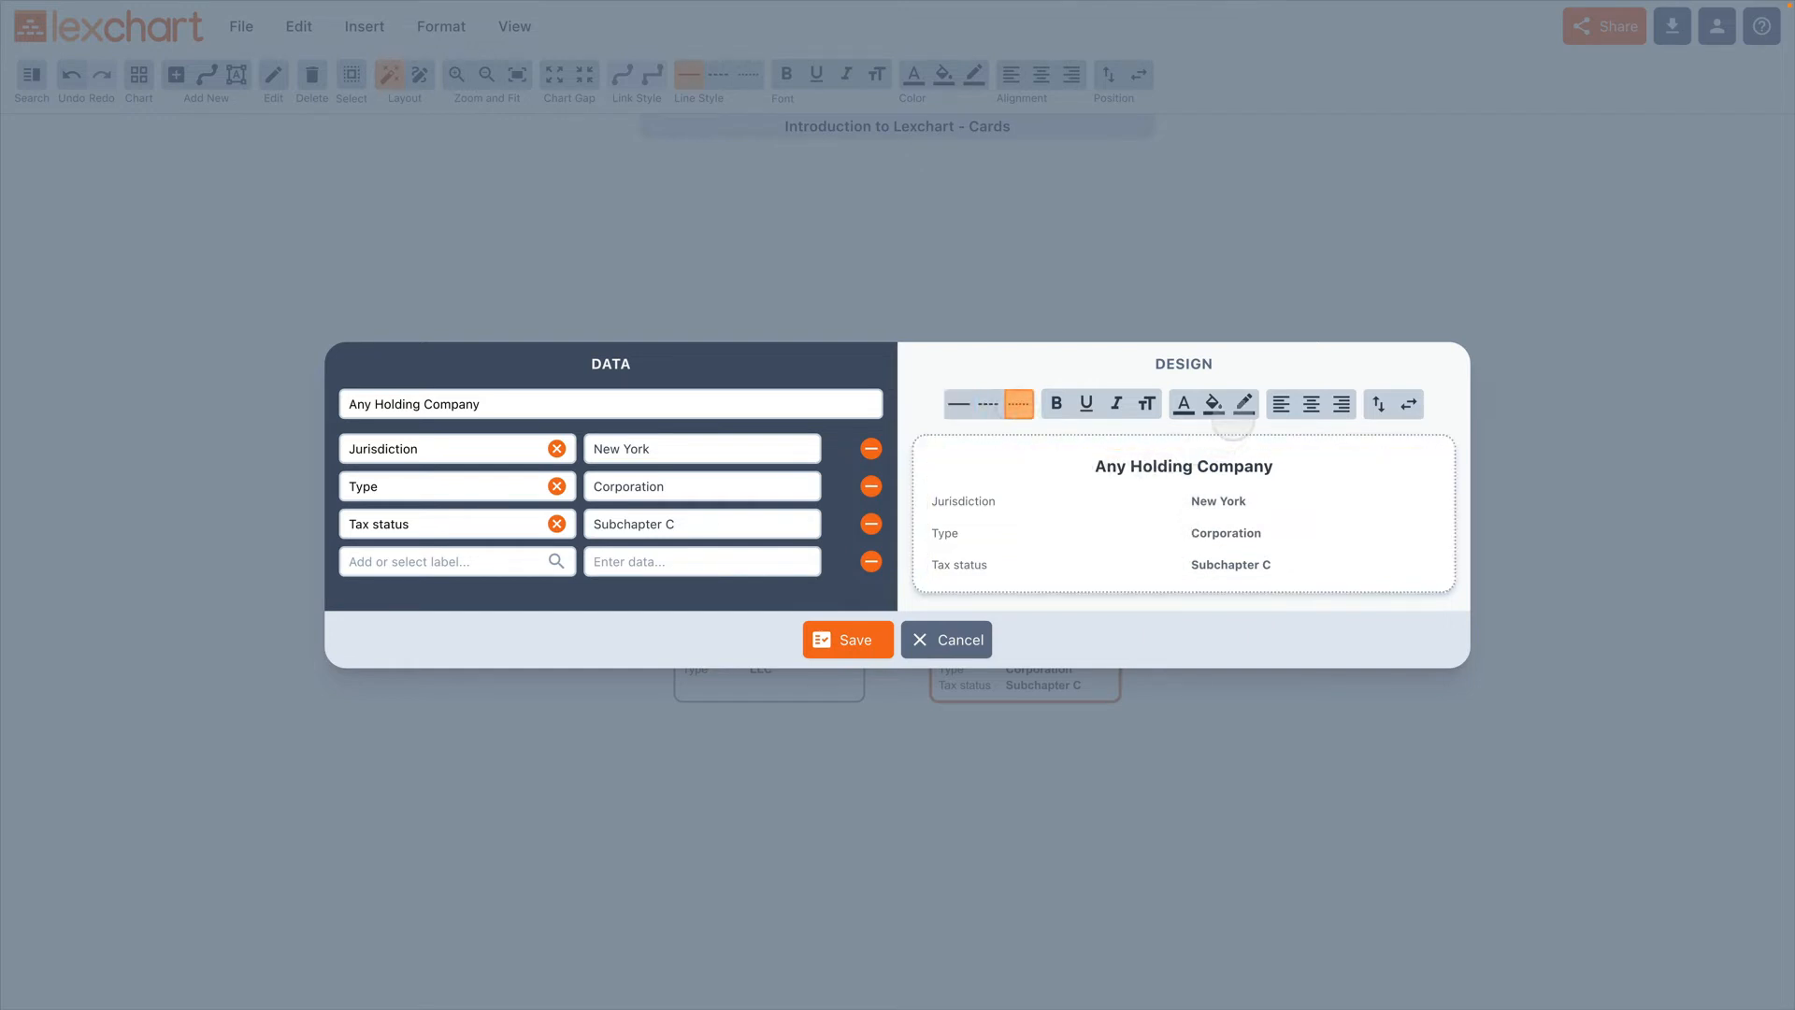
click(1244, 403)
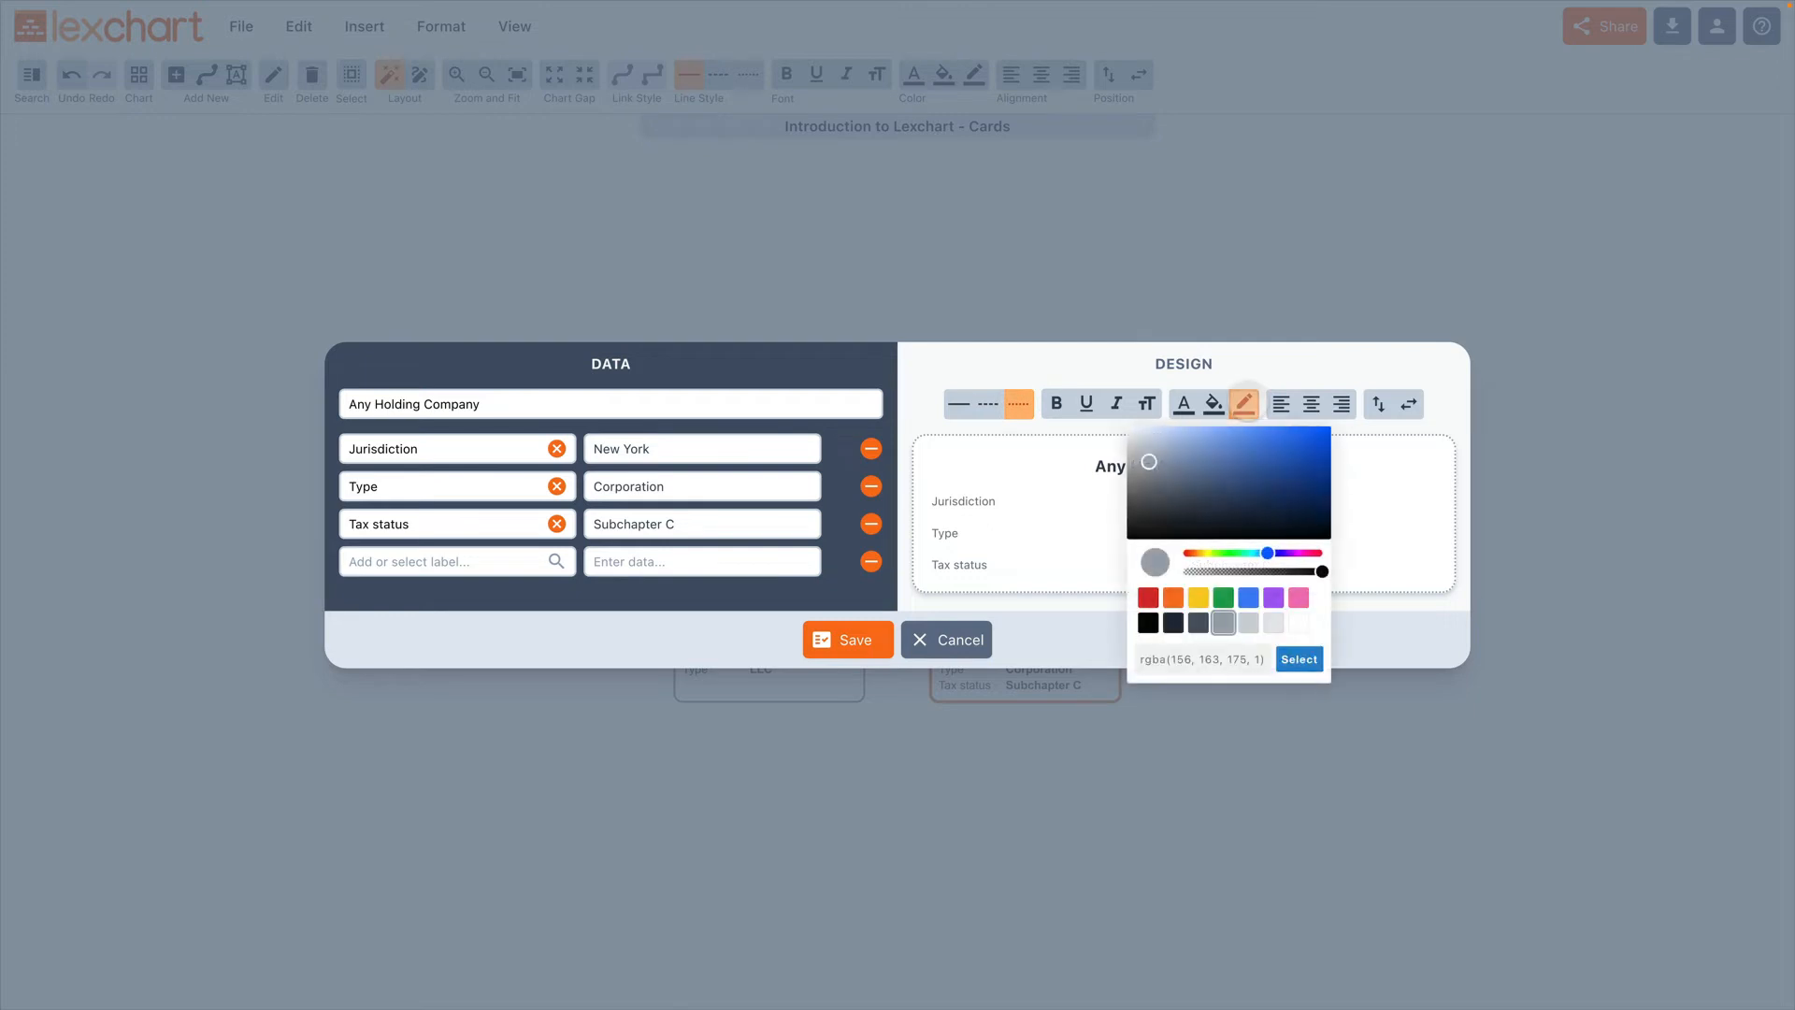
click(1248, 597)
click(1299, 659)
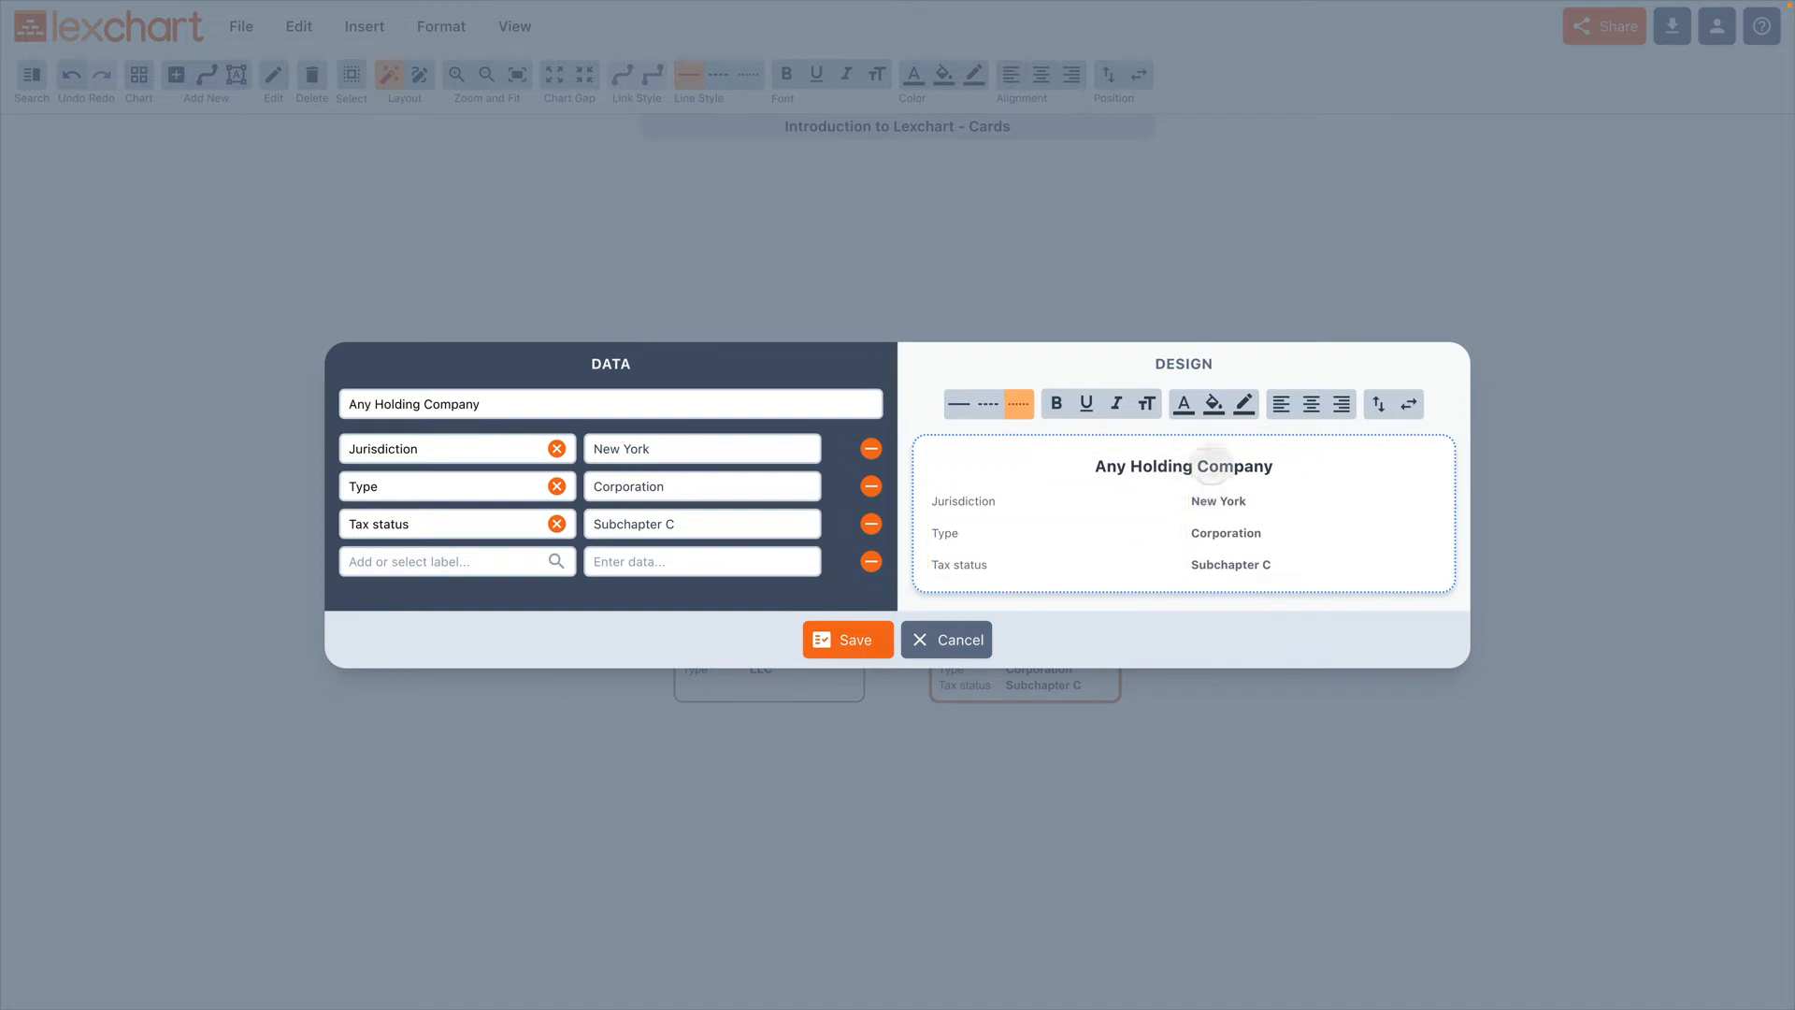
Step: Set the text color of the whole Any Holding Company card to blue
click(1183, 404)
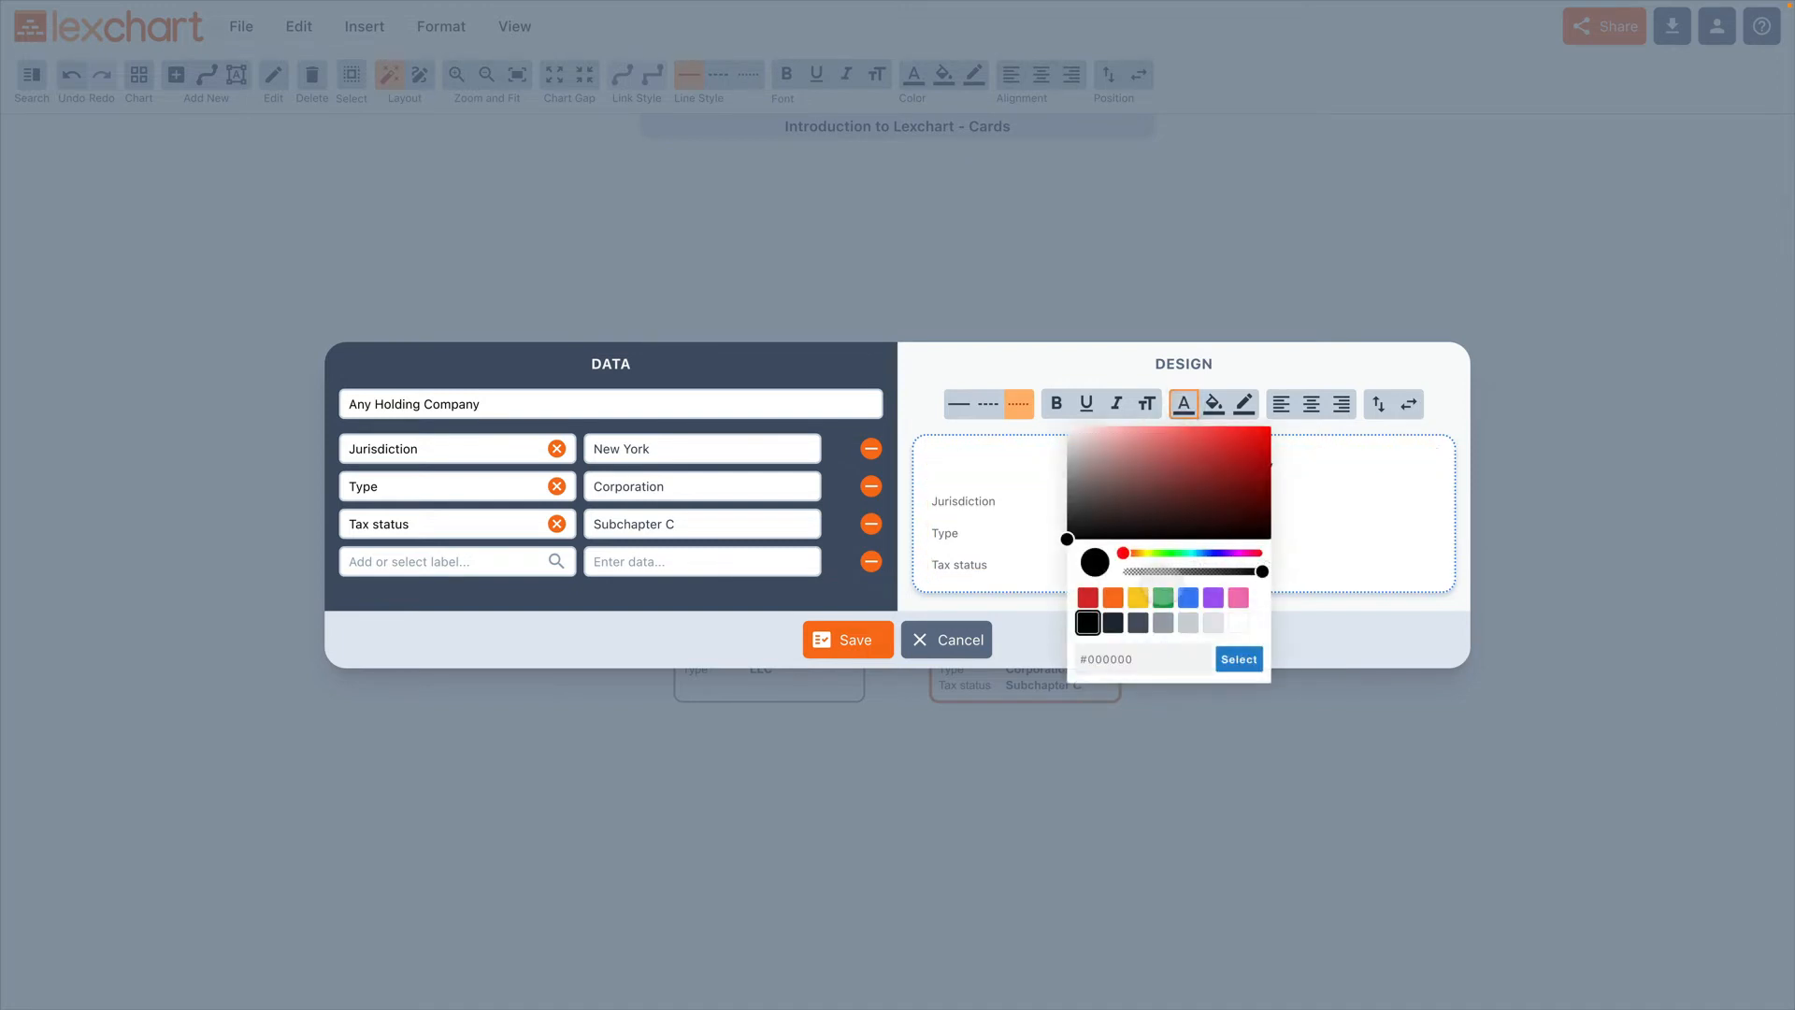
click(1187, 596)
click(1239, 659)
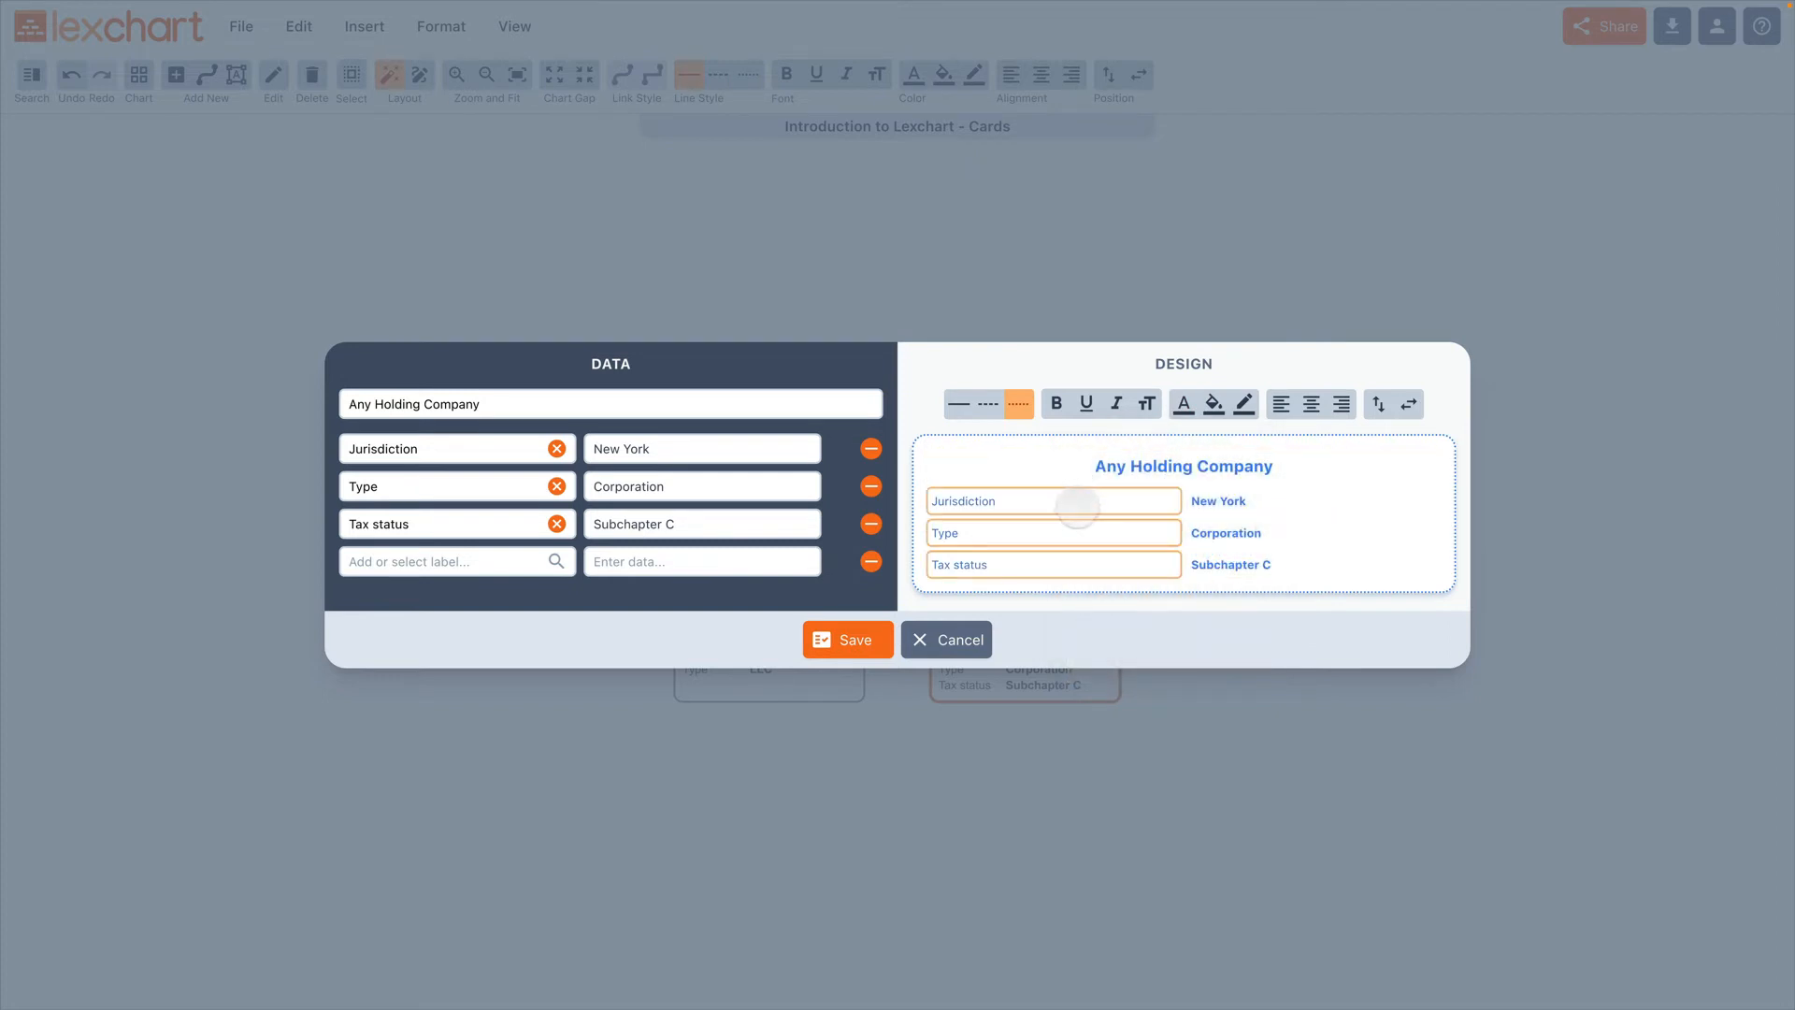
Step: Set the text color of the card's labels to light gray, rgba(209, 213, 219, 1)
click(1077, 505)
click(1183, 404)
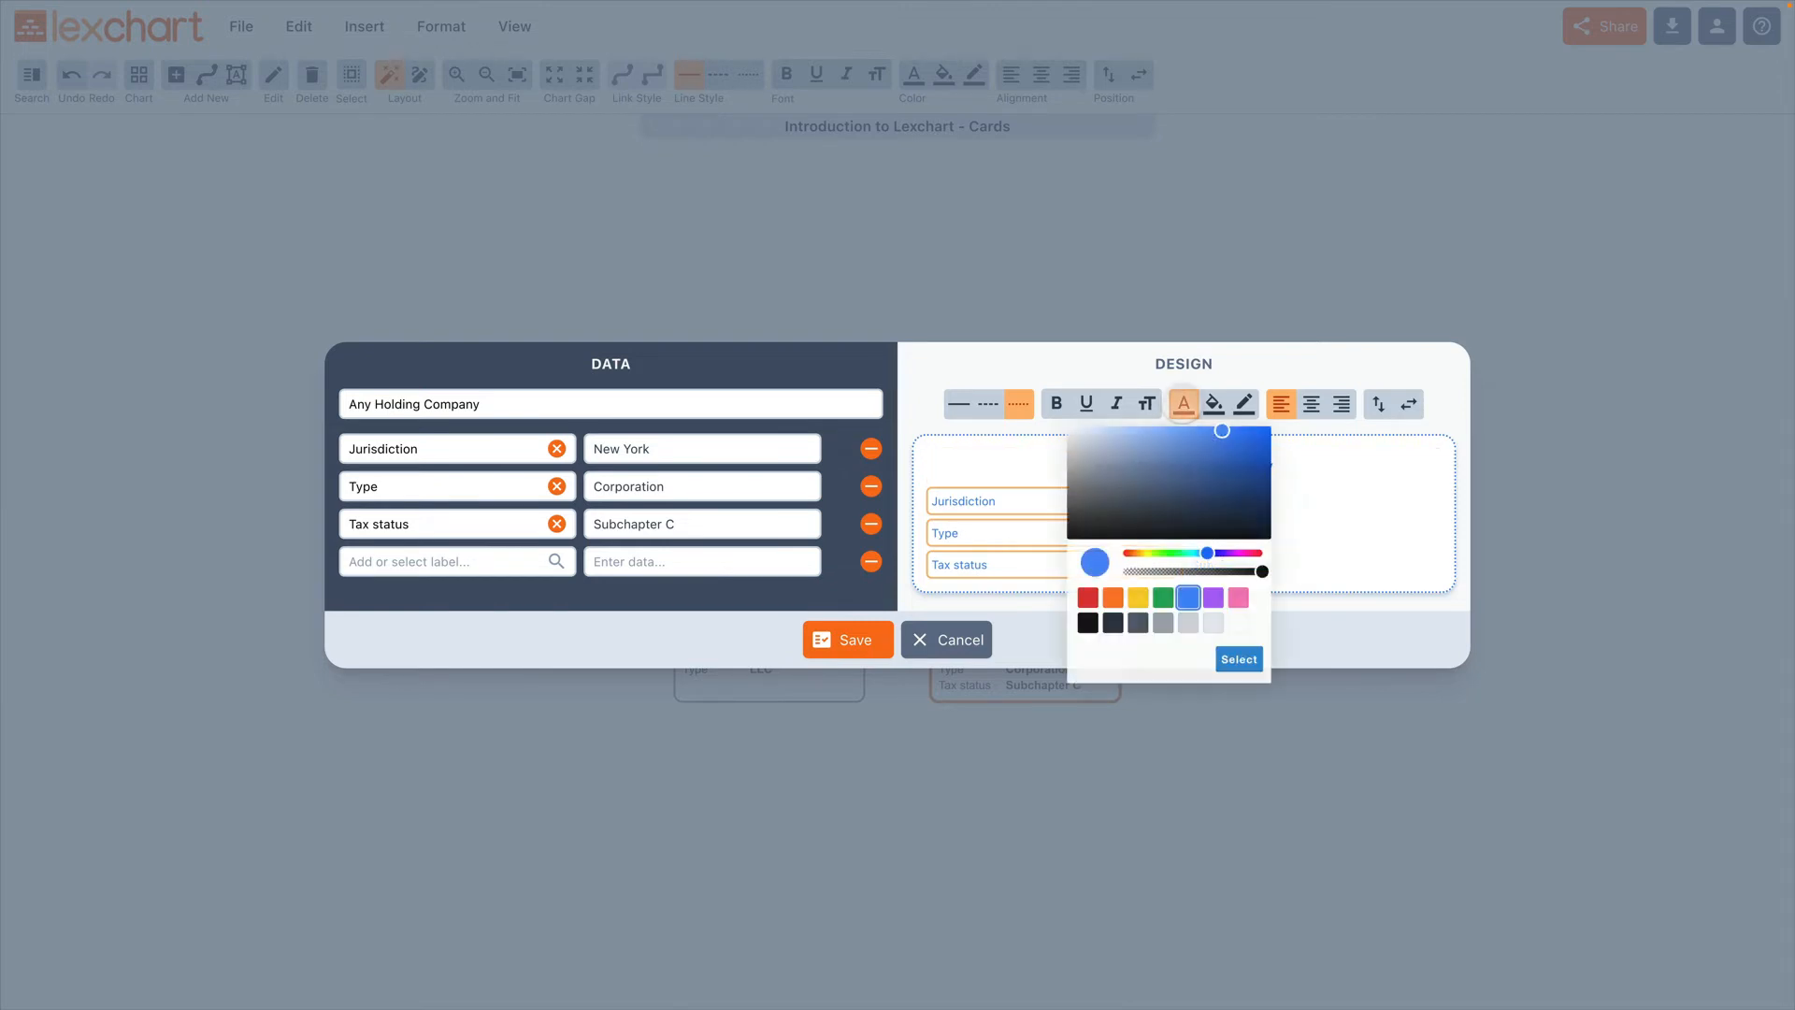
click(1187, 622)
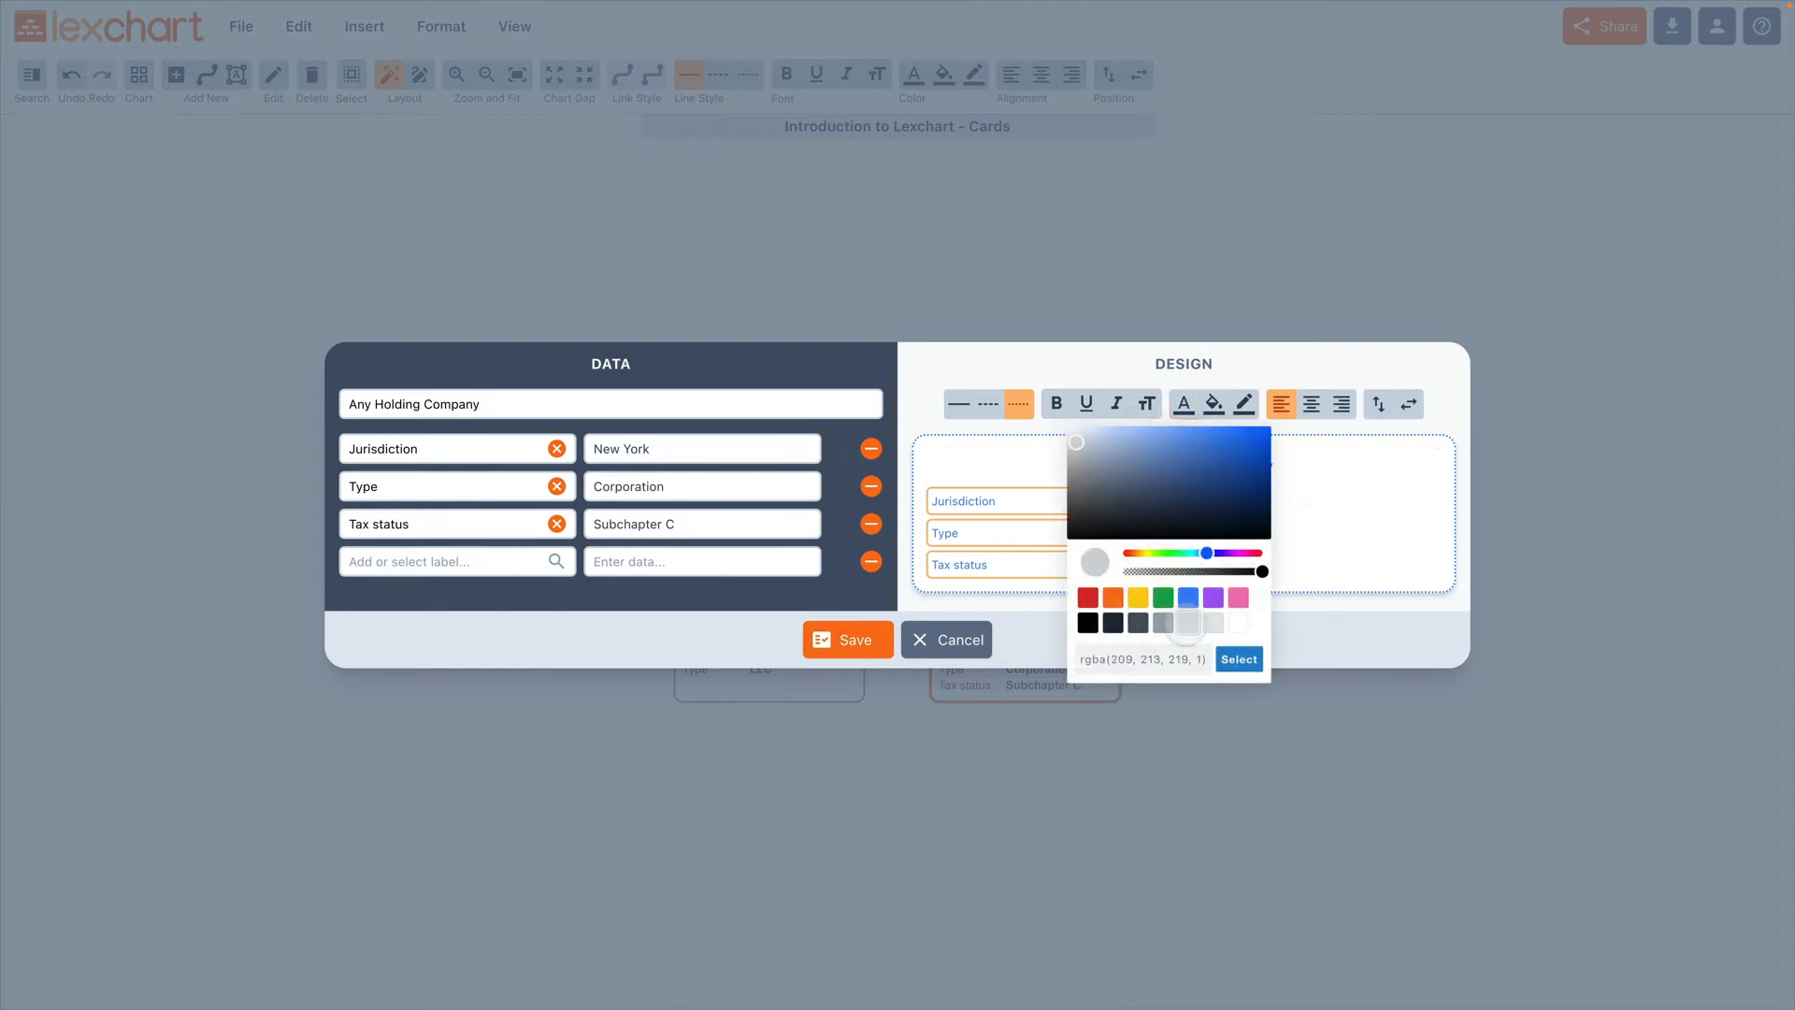
click(1239, 660)
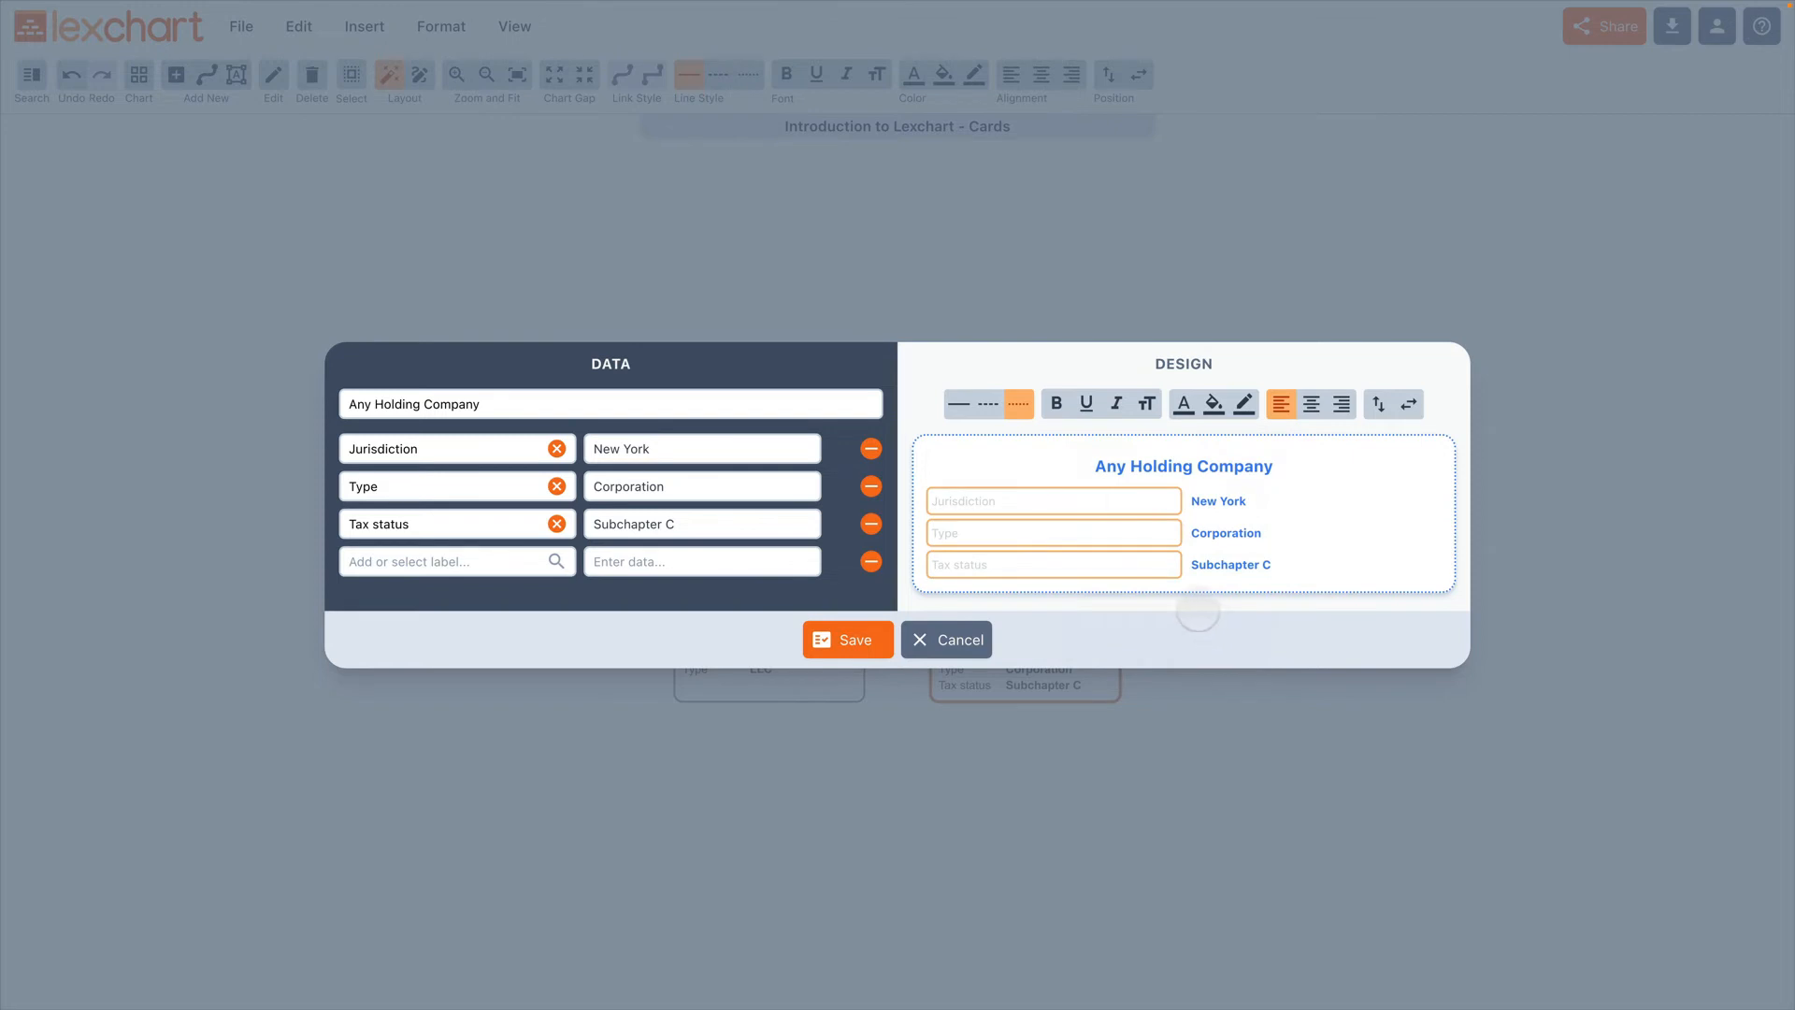
click(1198, 622)
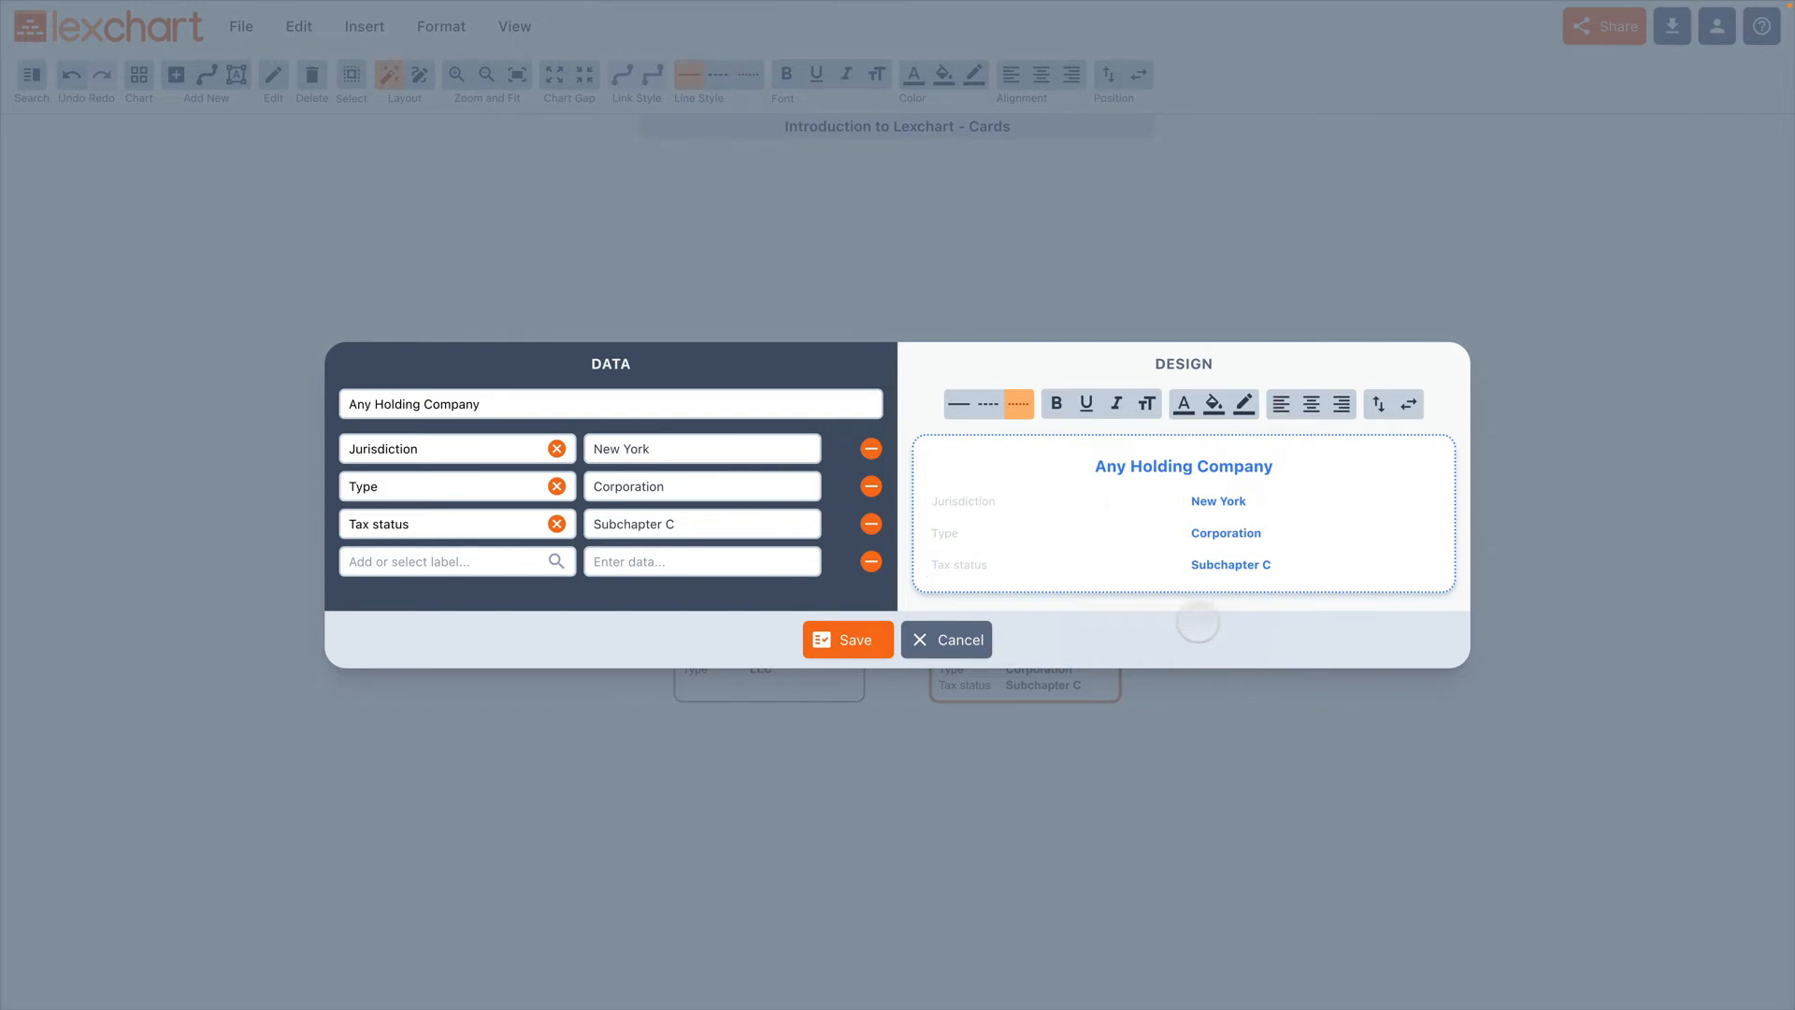
Step: Set the text color of the card's labels to medium gray, rgba(156, 163, 175, 1), and clear the selection
click(1041, 496)
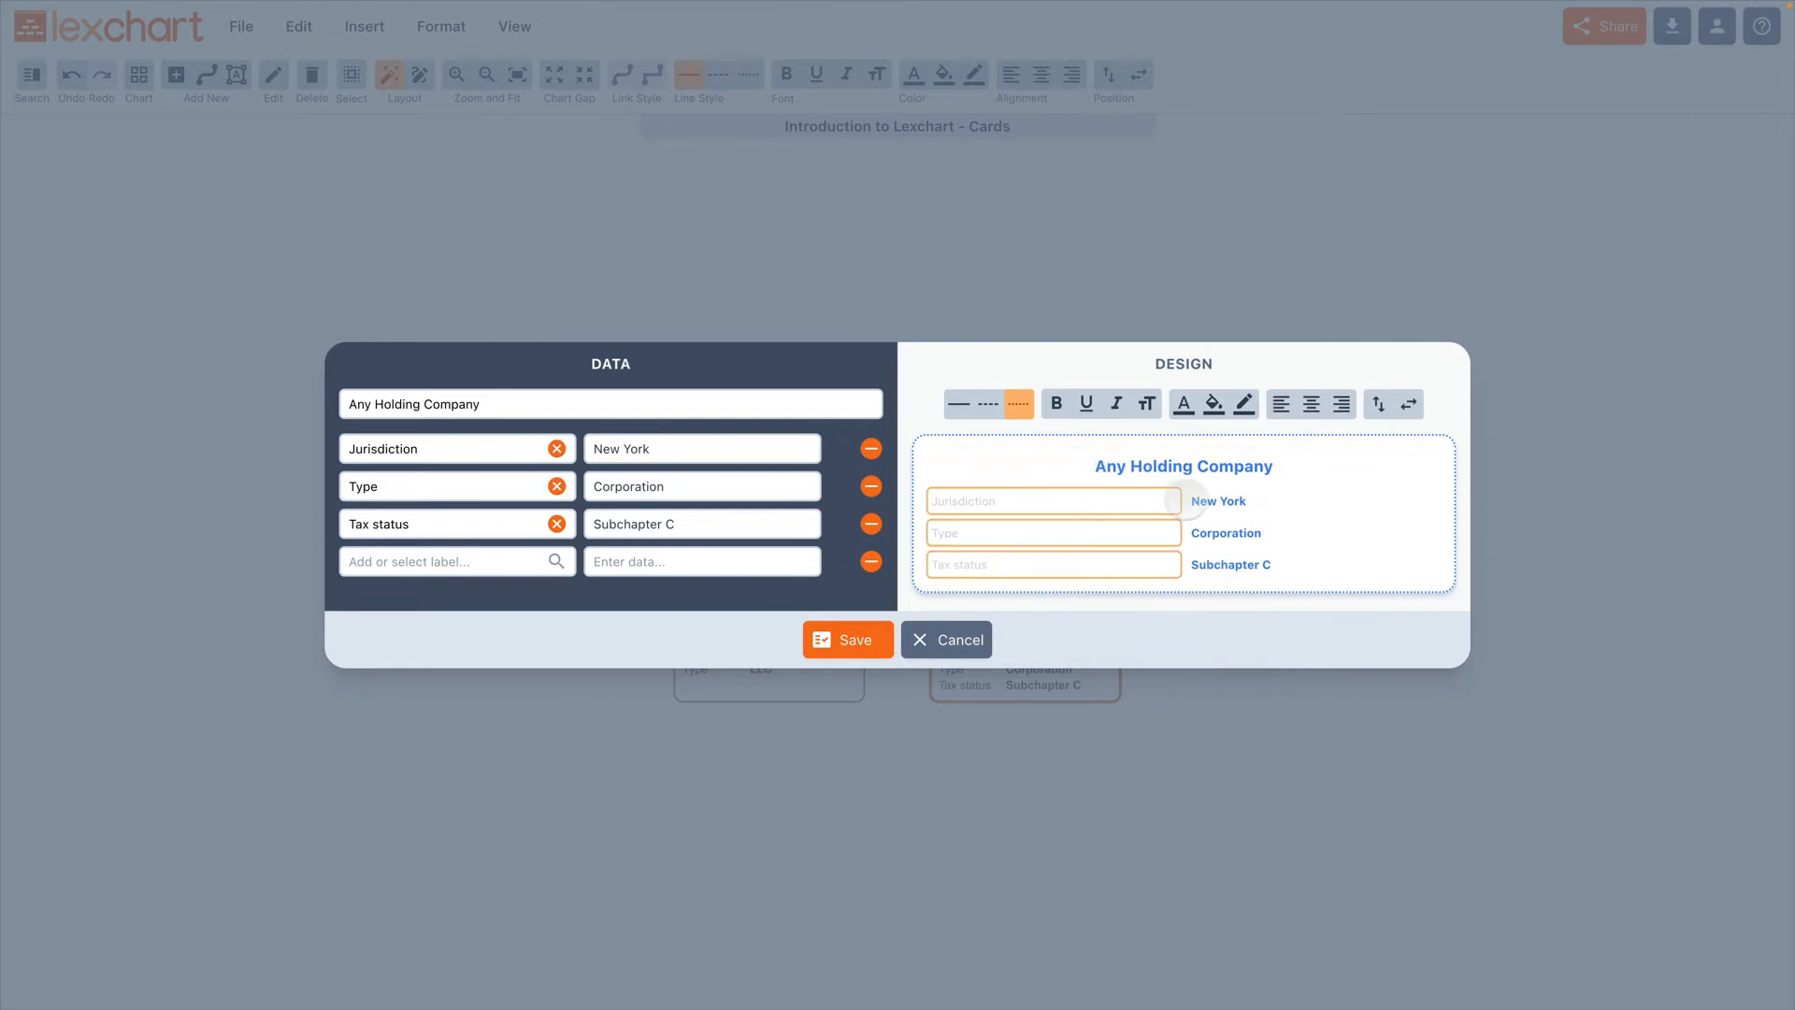
click(1106, 503)
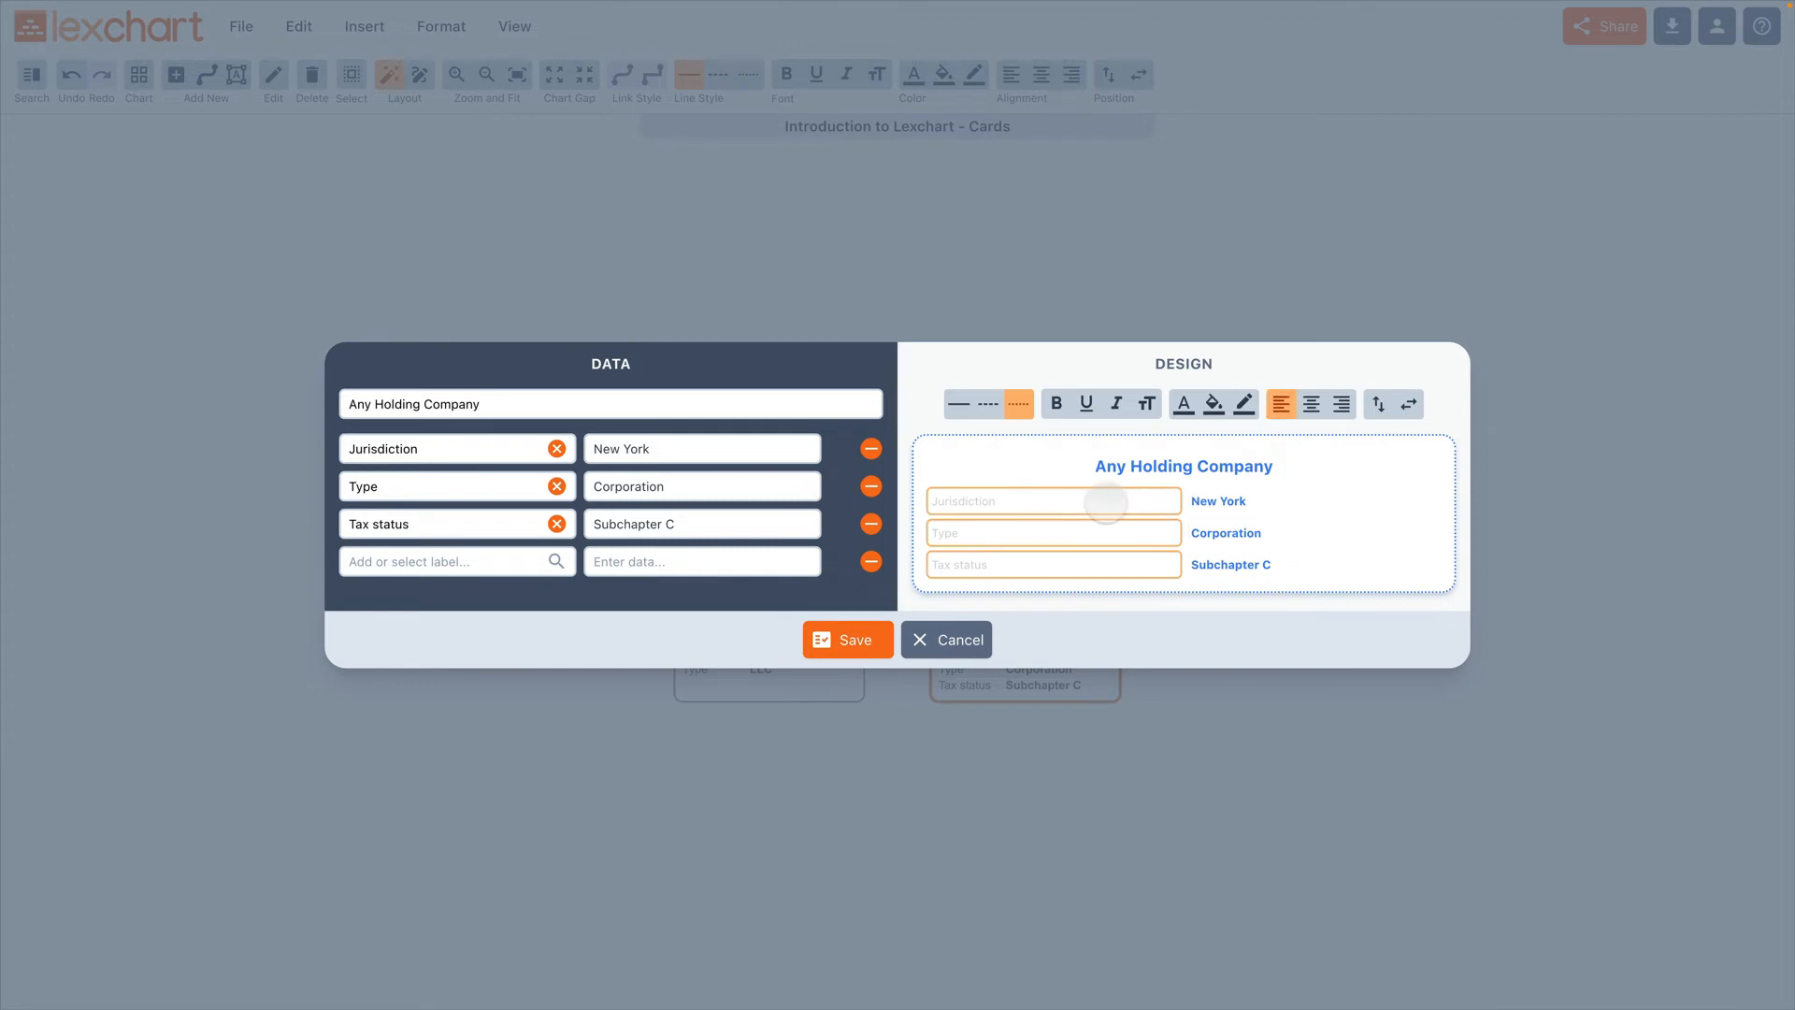
click(1183, 404)
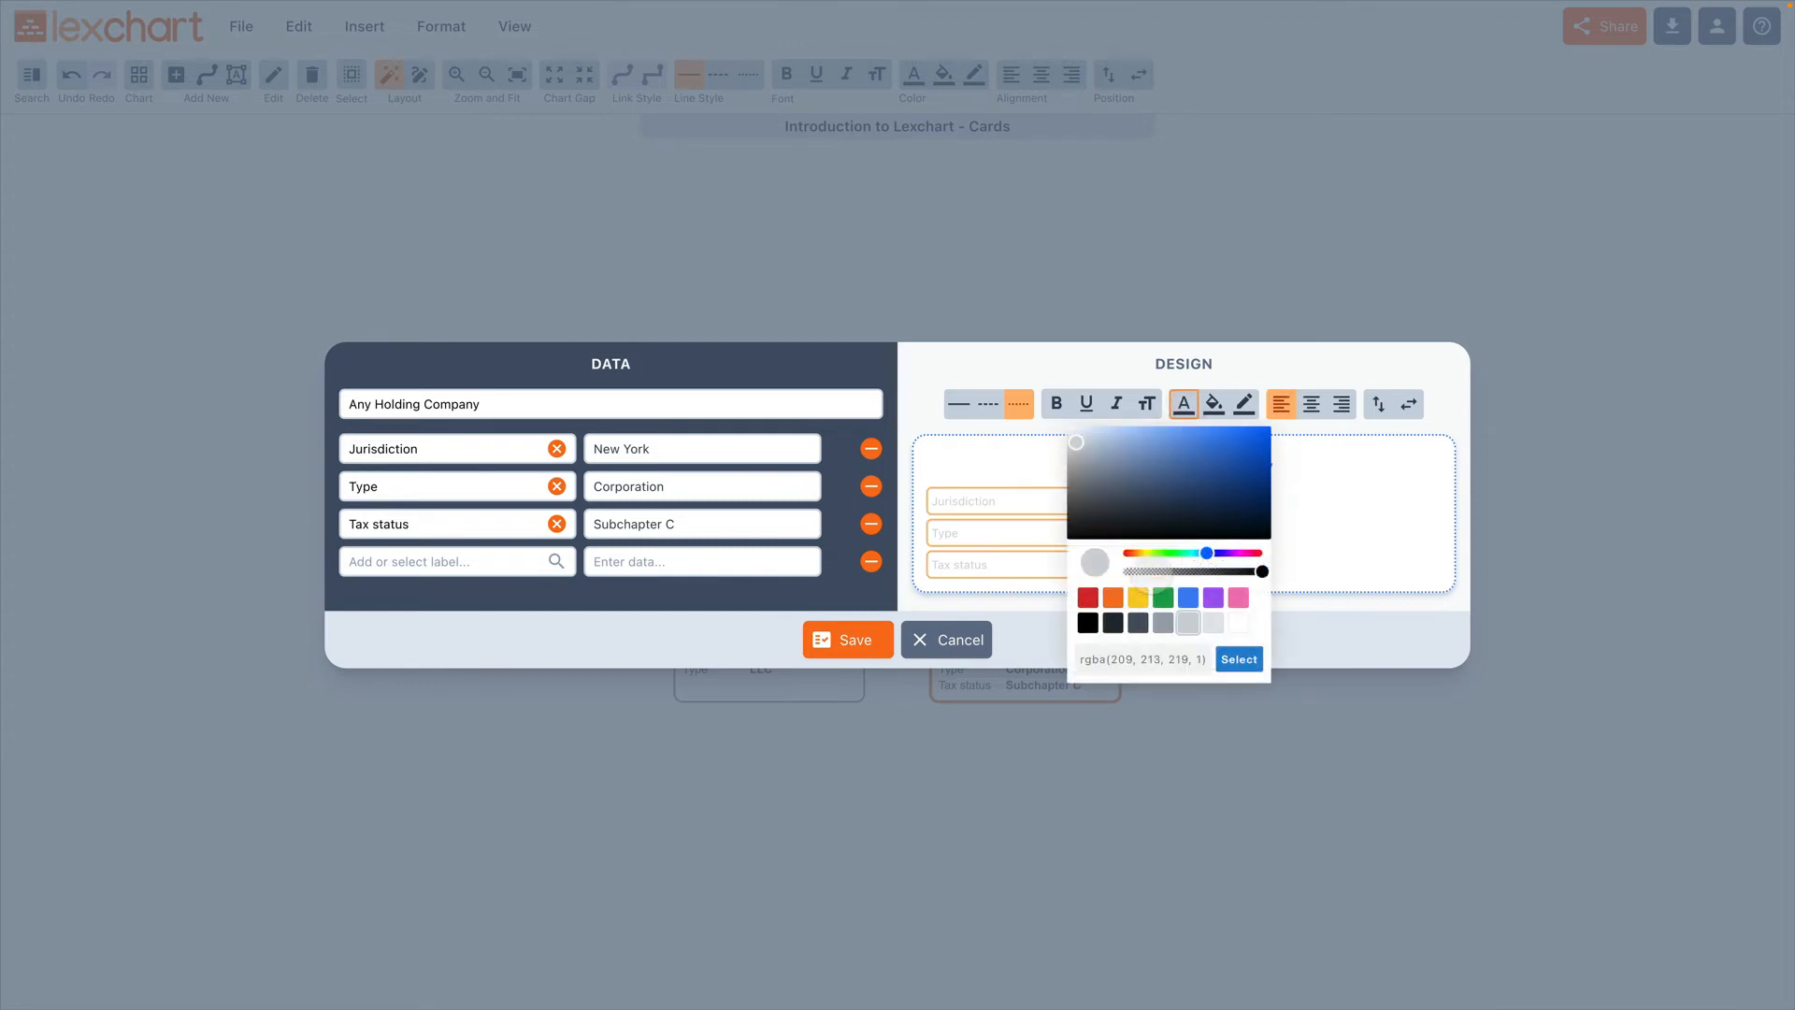
click(1163, 623)
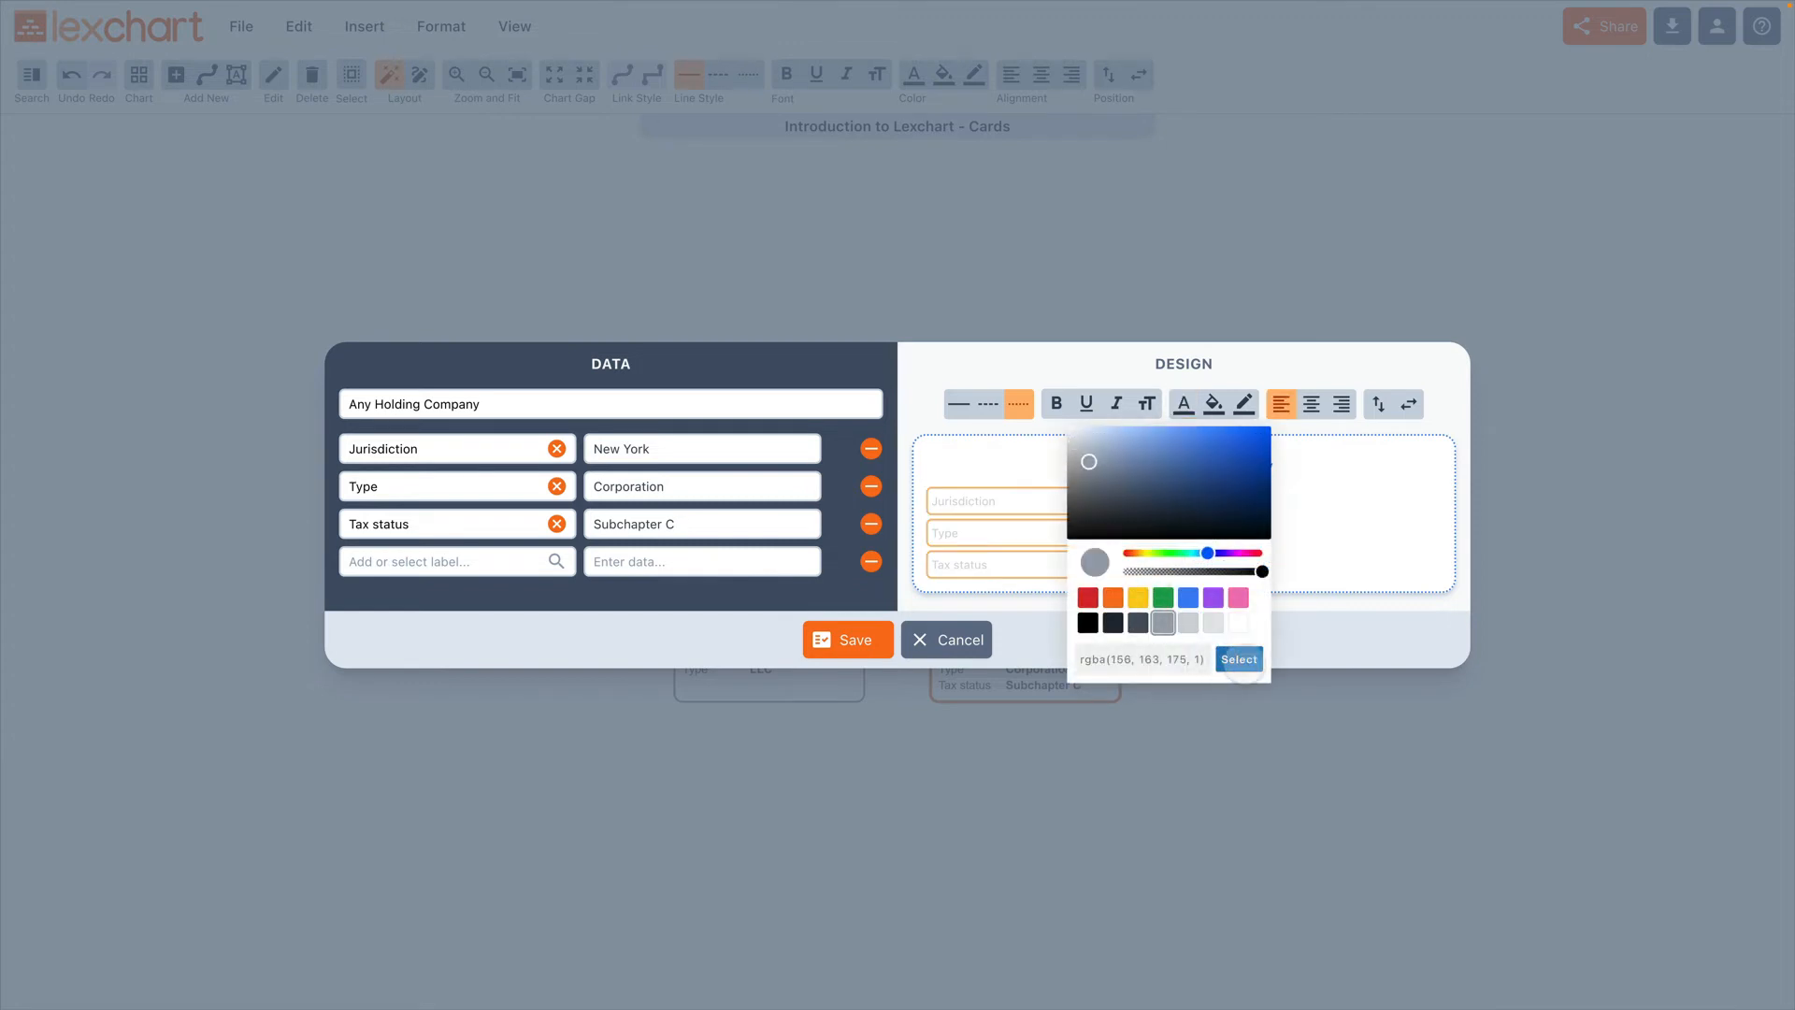
click(1242, 662)
click(1243, 646)
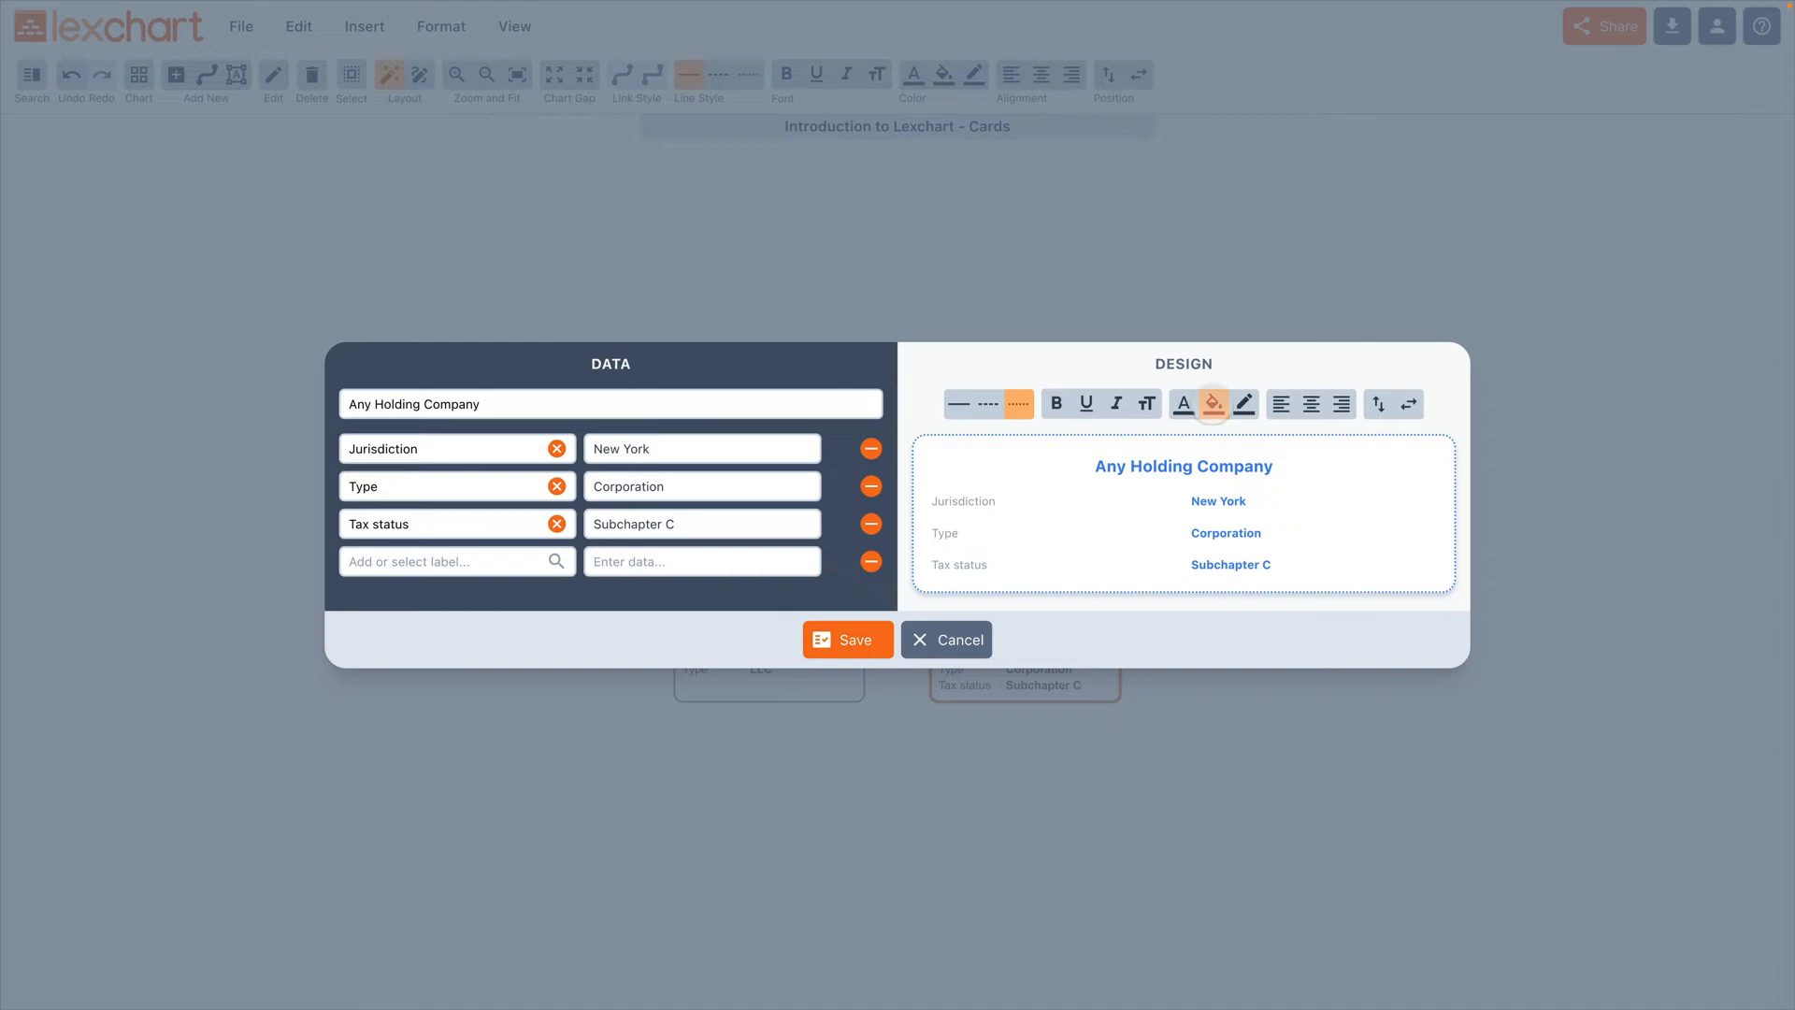
Step: Fill the Any Holding Company card with transparent blue, rgba(59, 130, 246, .1)
click(1212, 404)
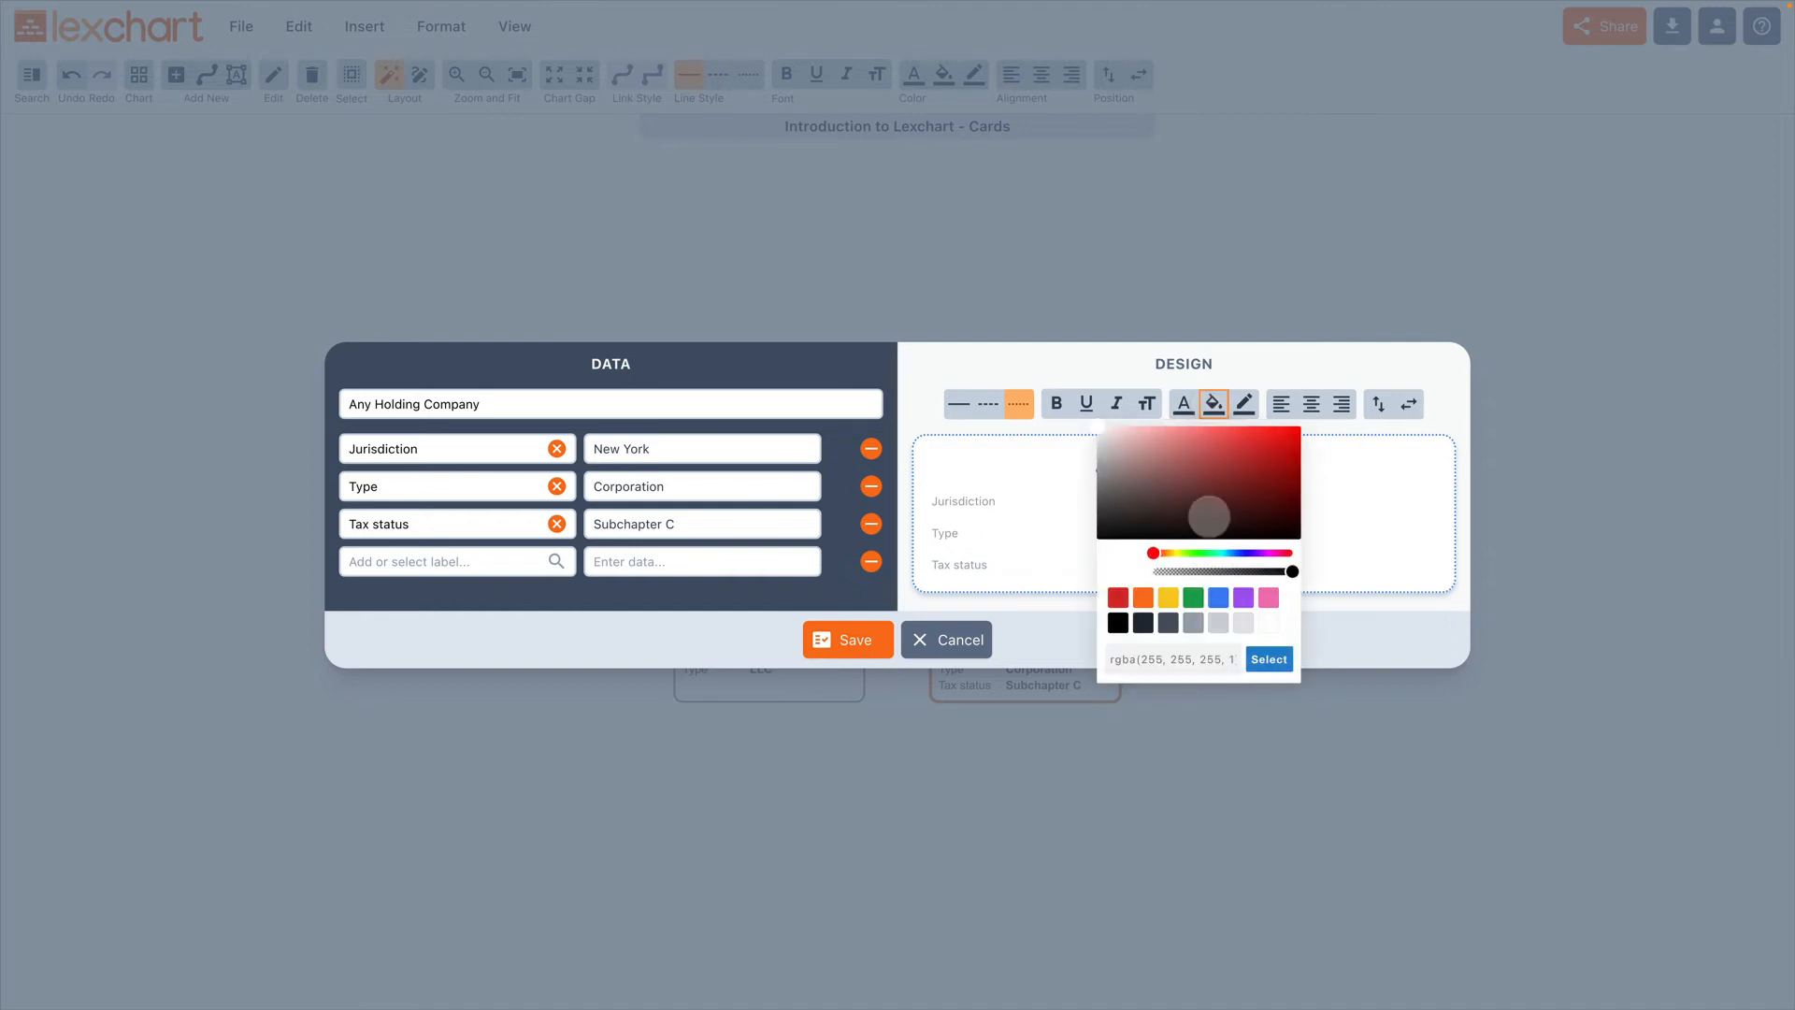
click(1217, 597)
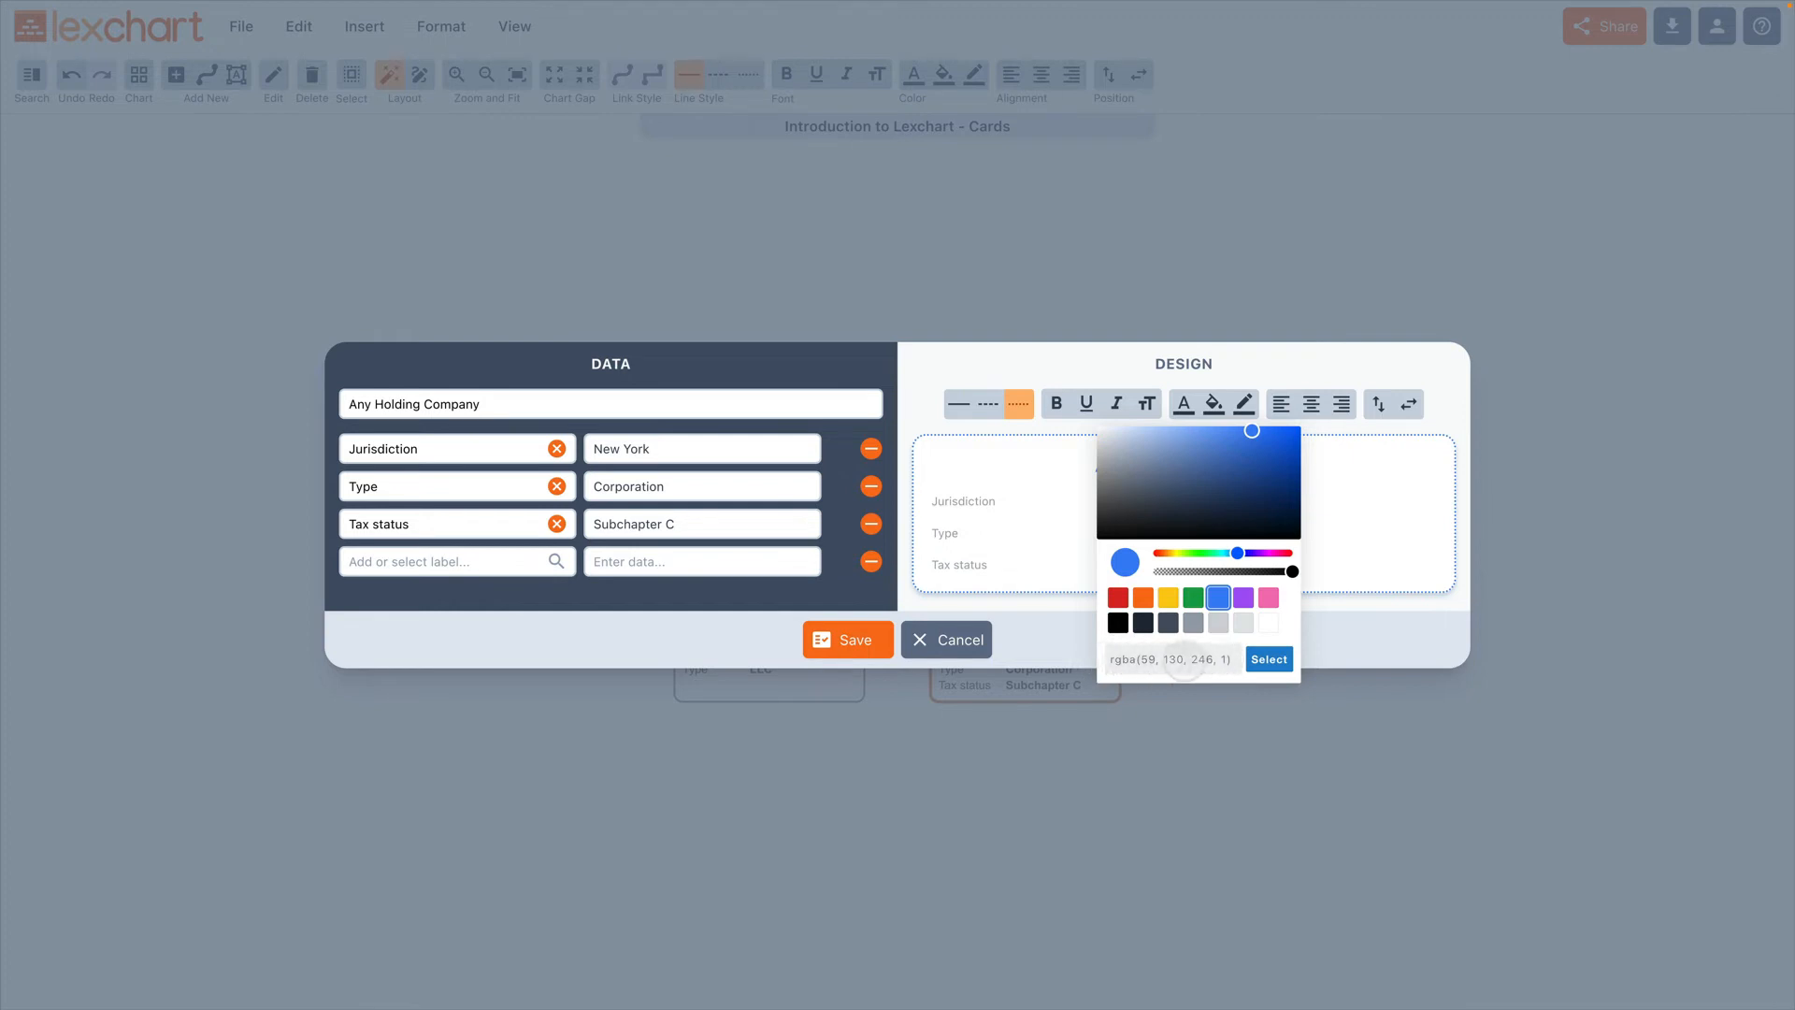
click(1218, 660)
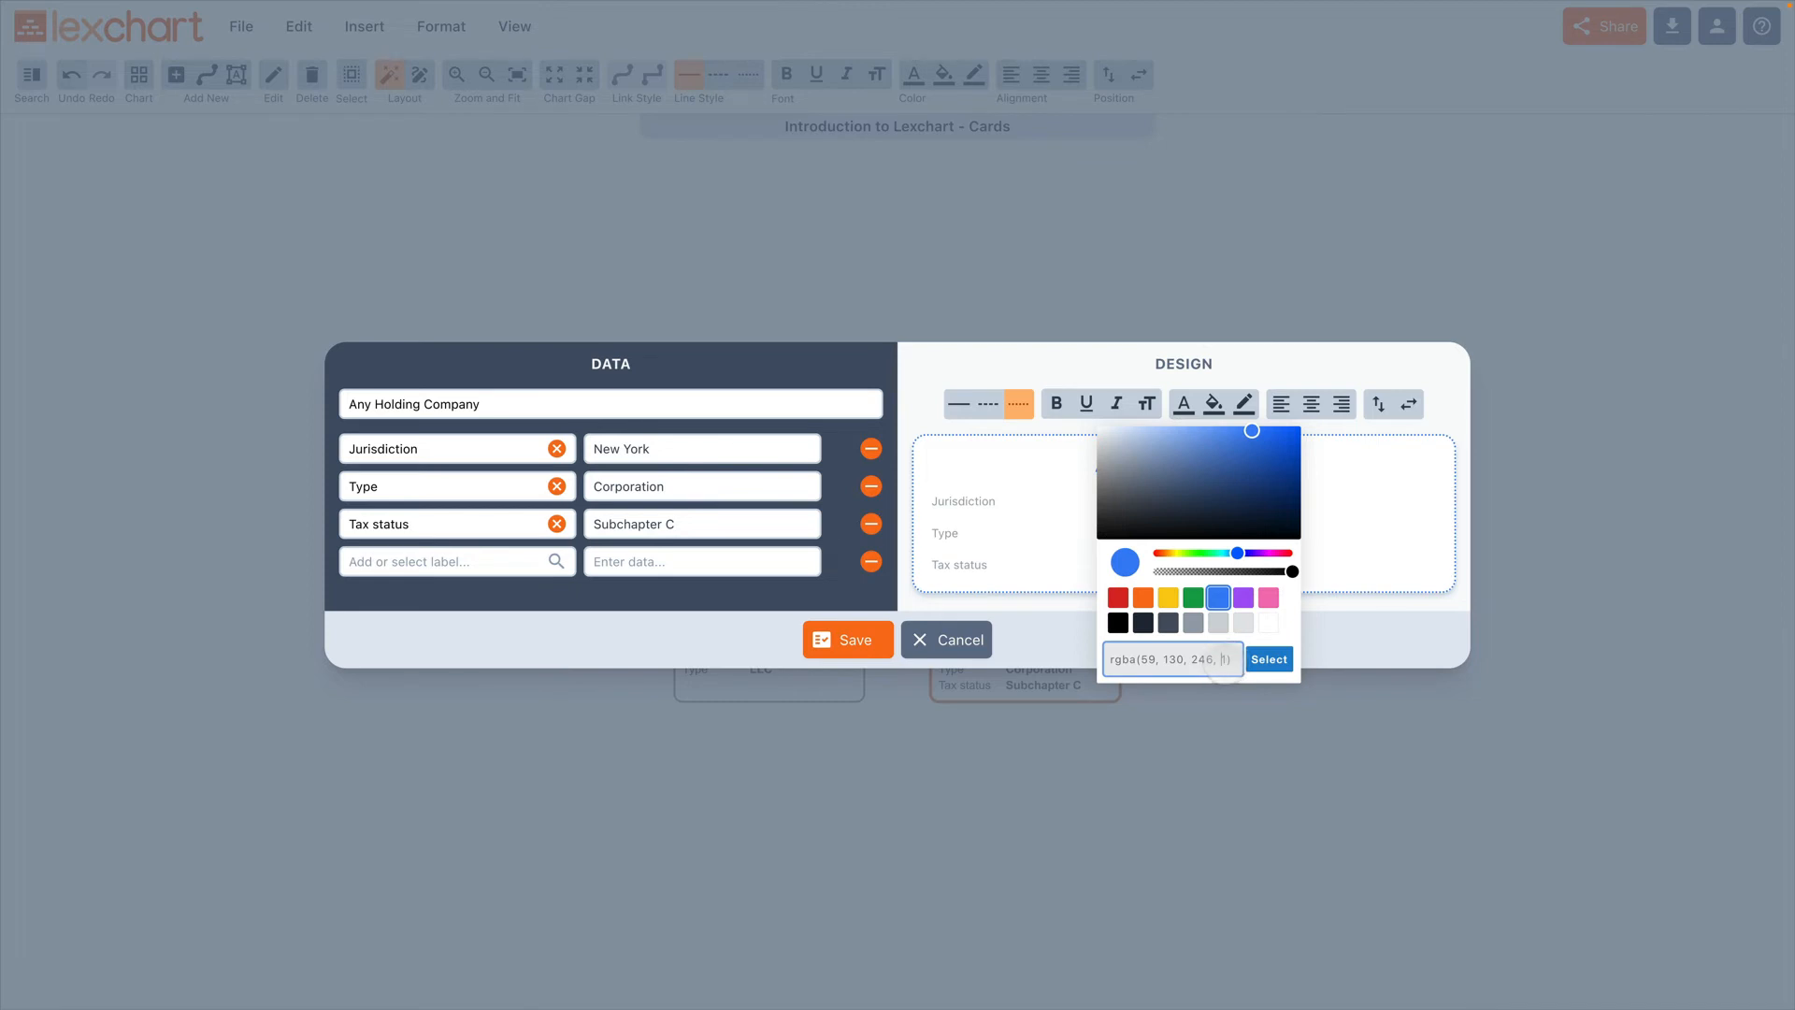
text(.)
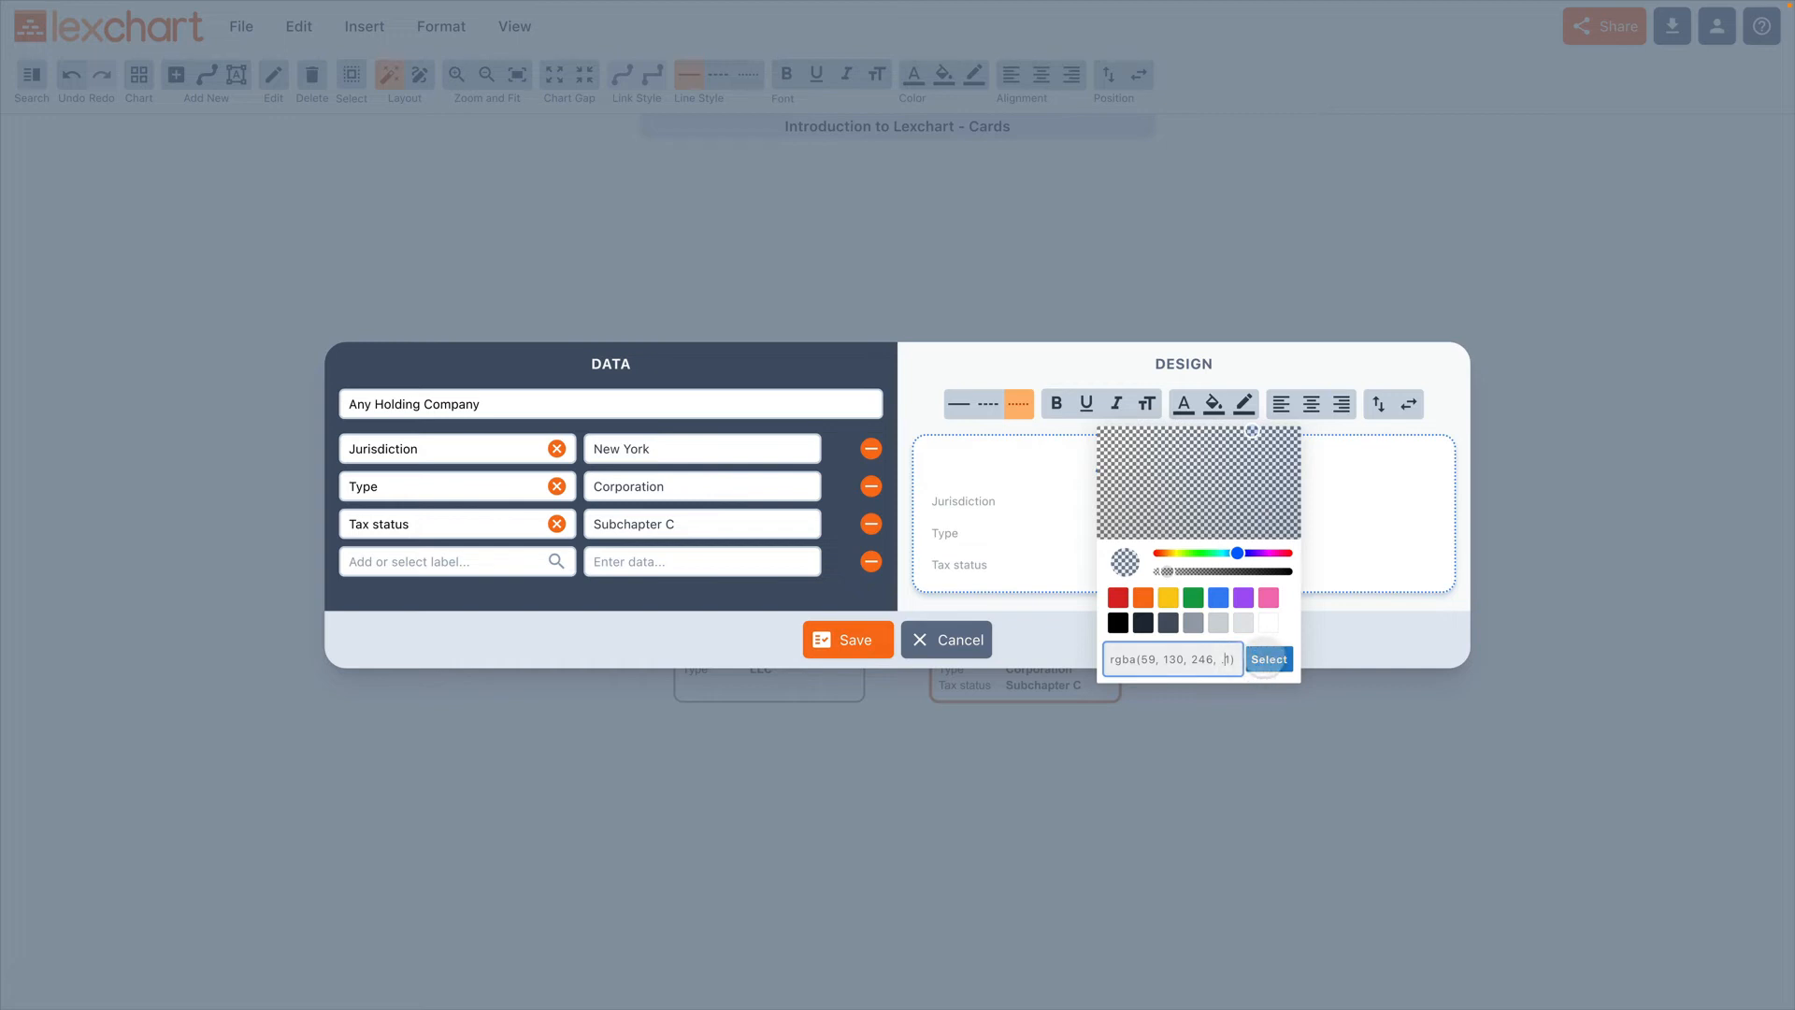
click(1266, 660)
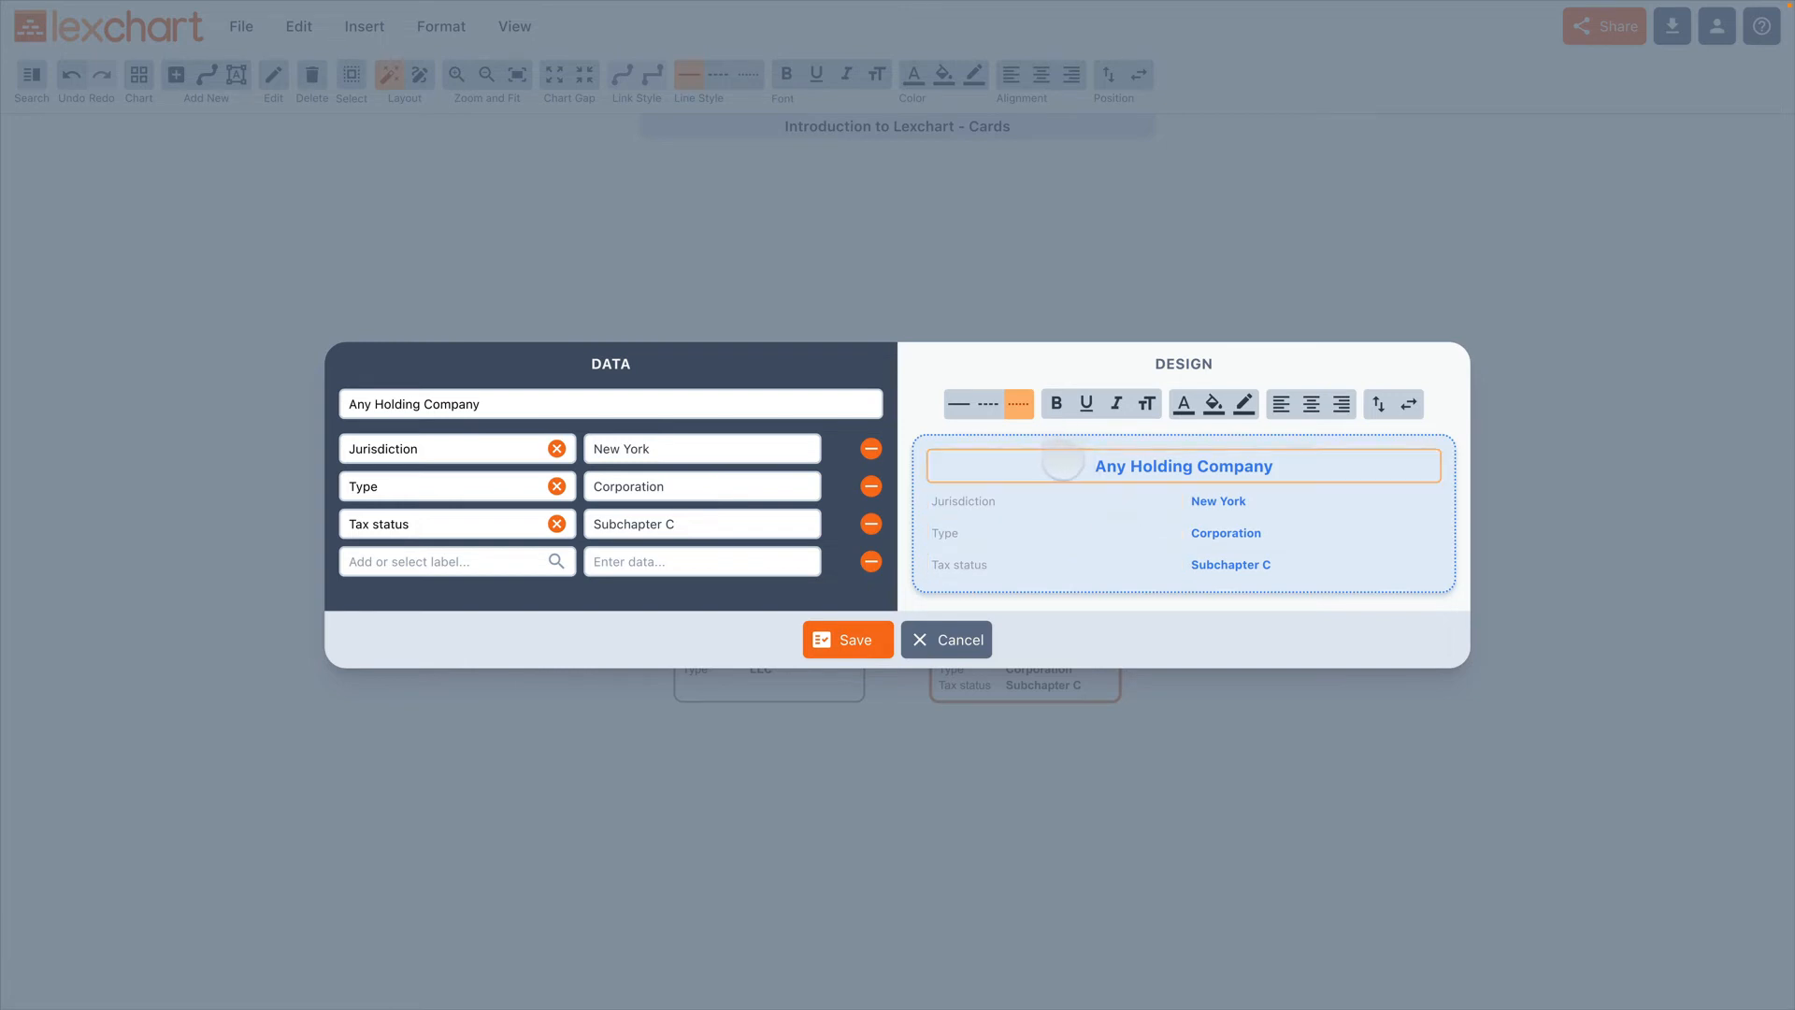
Step: Try bold, underline, italic and the font size options on the card's name, leaving it bold and upright at size LG
click(1064, 468)
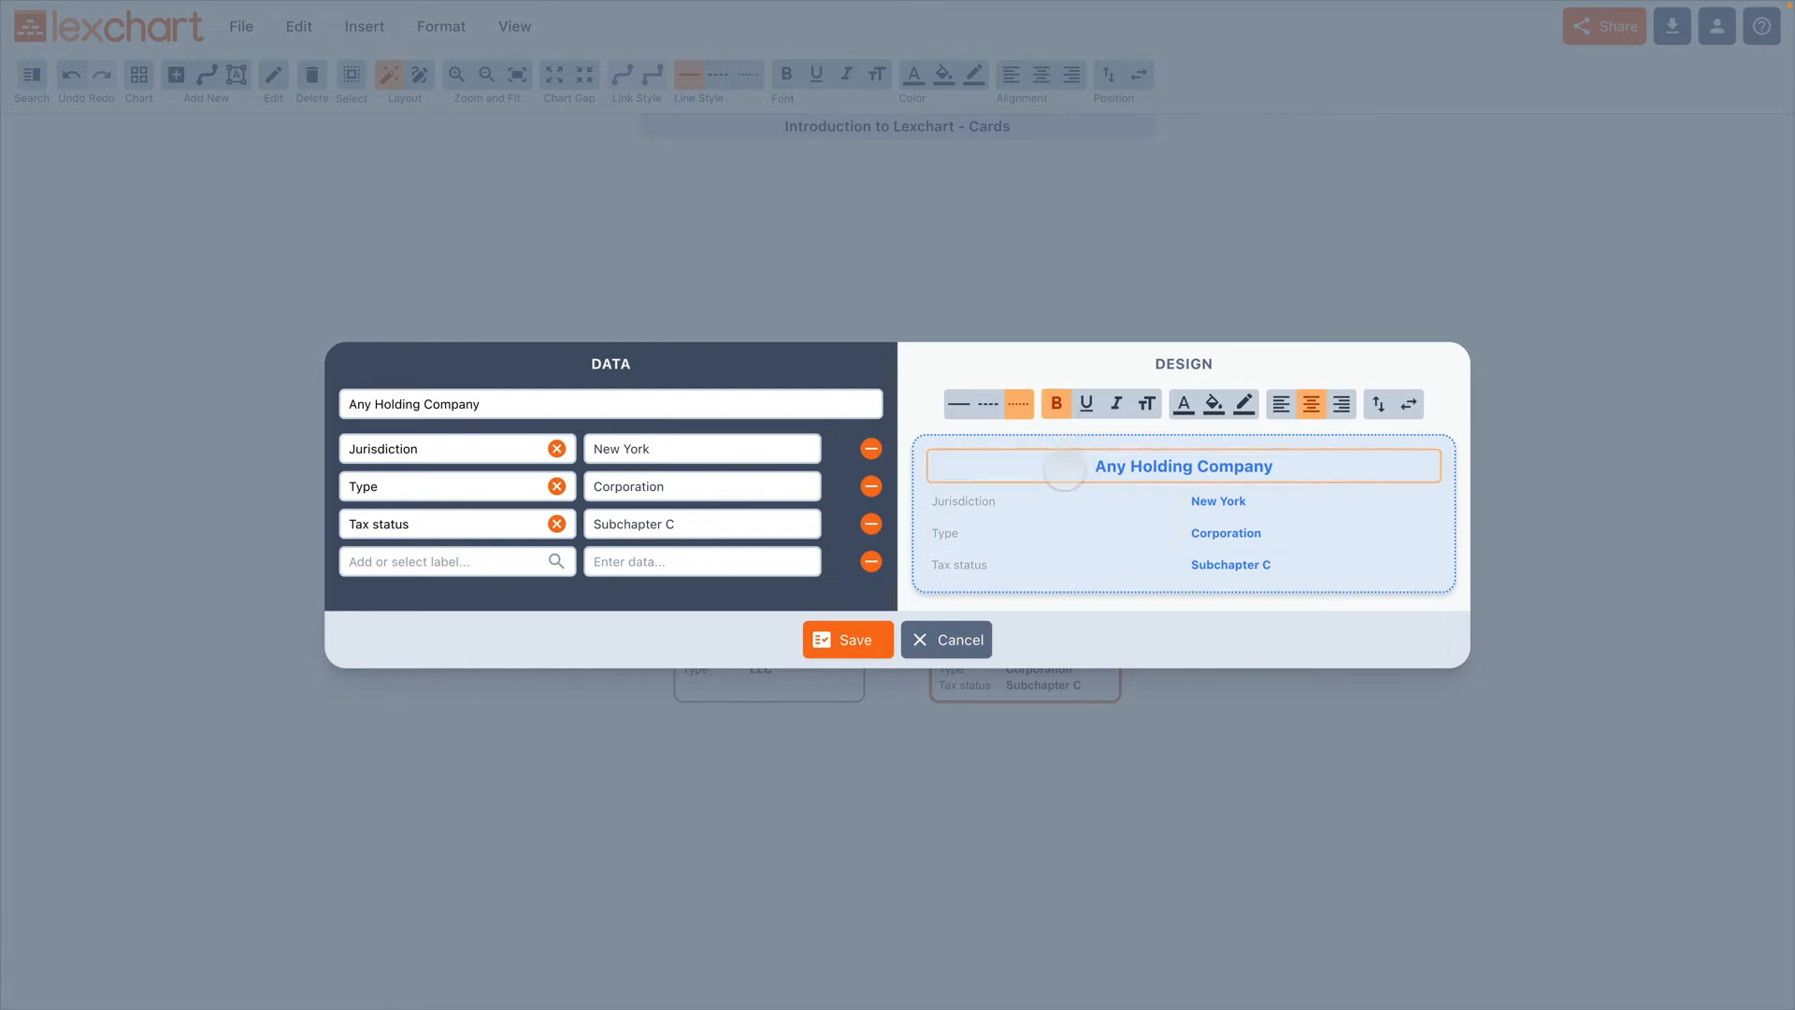
click(1056, 406)
click(1057, 406)
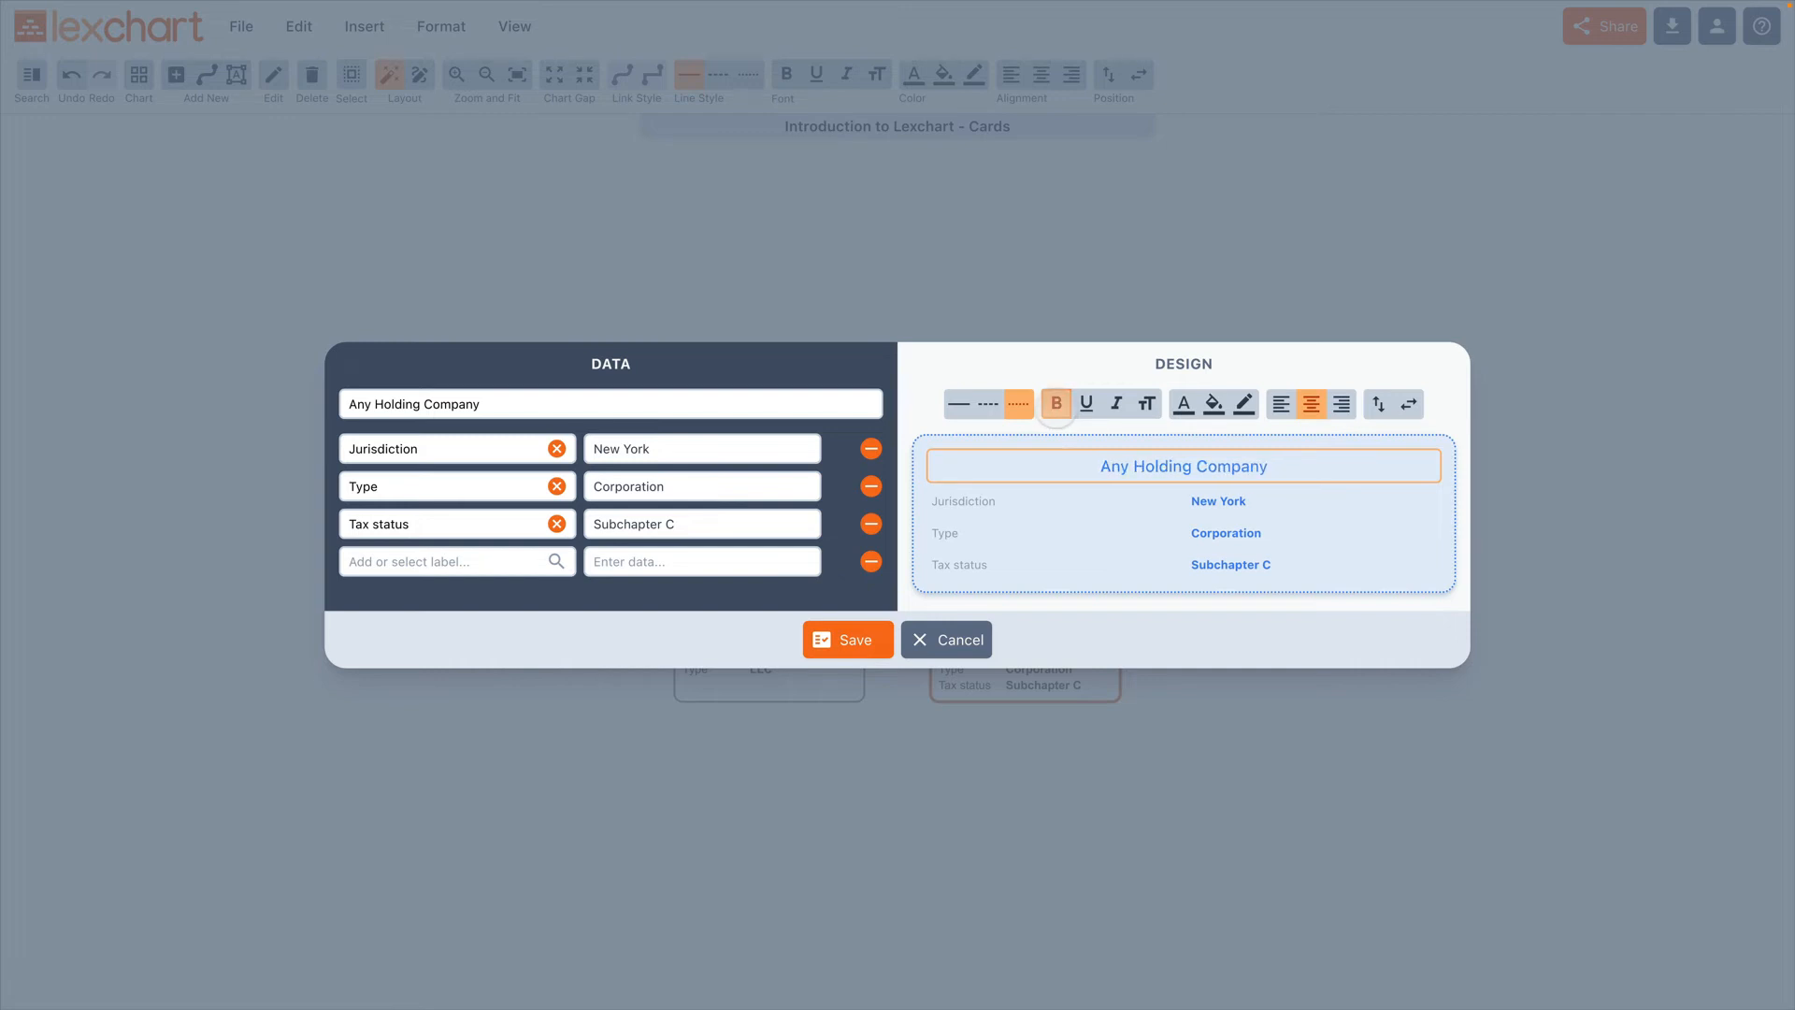
click(1086, 404)
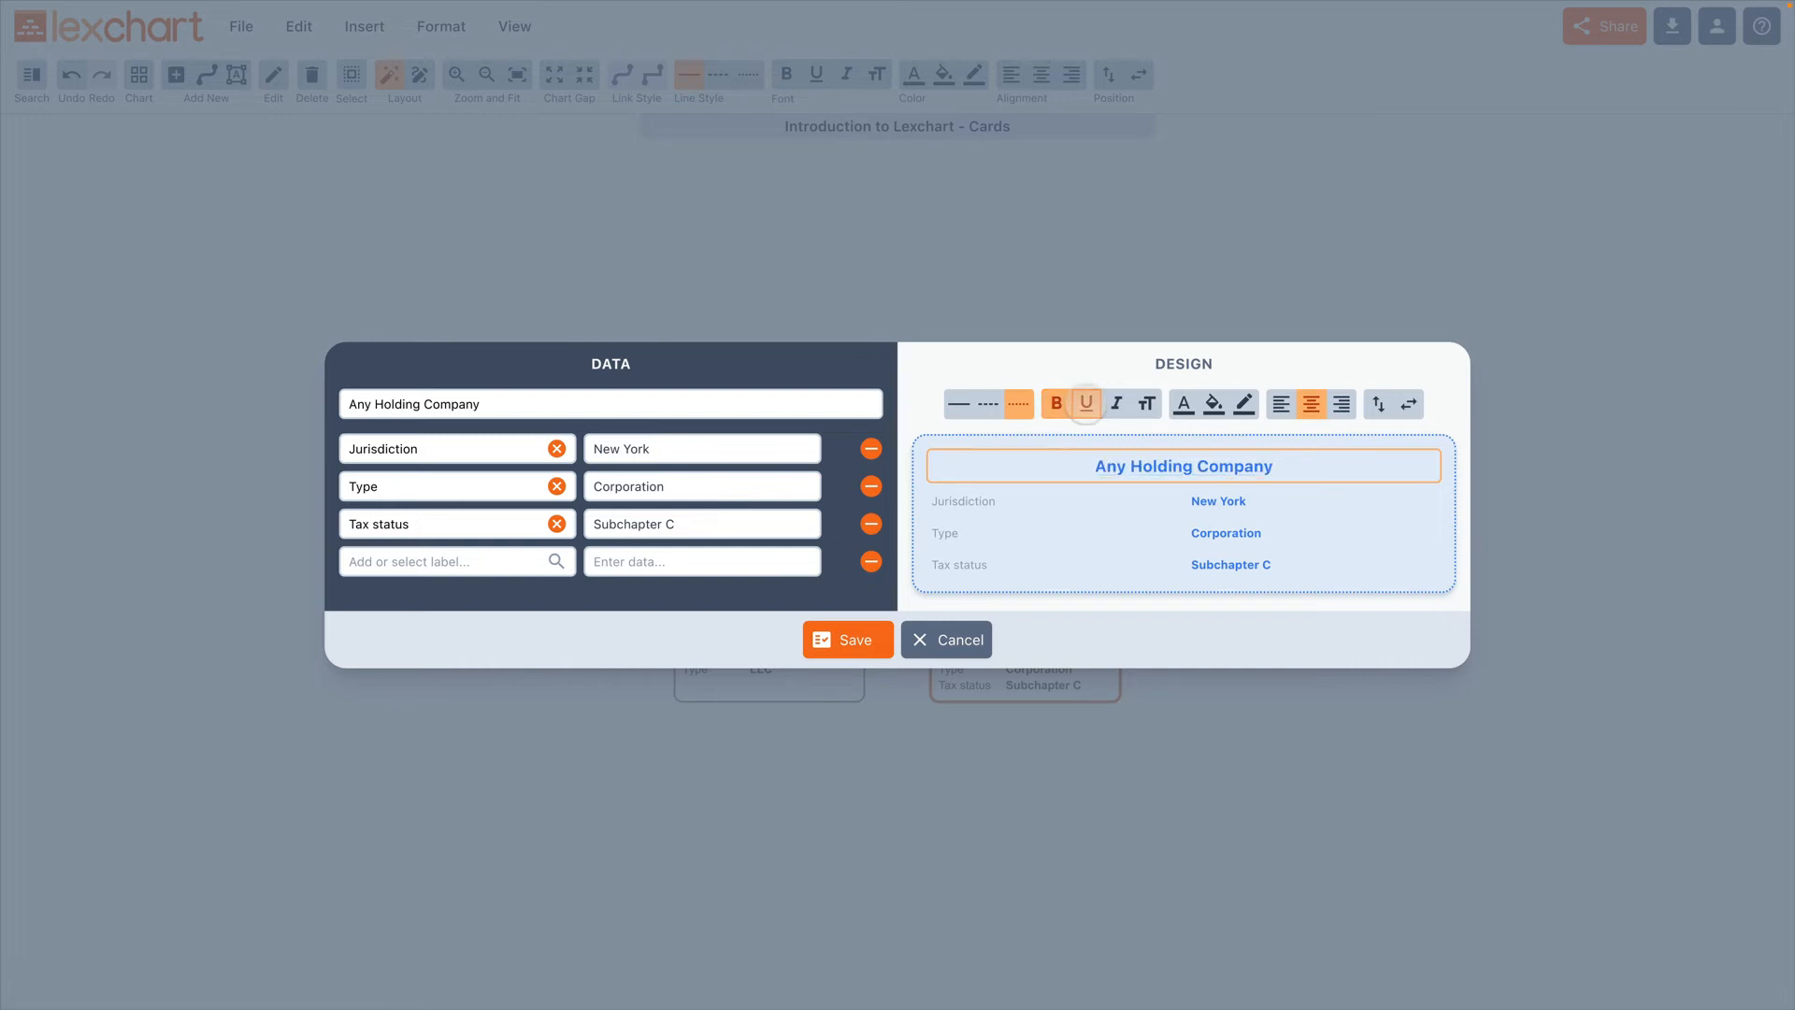
click(1116, 404)
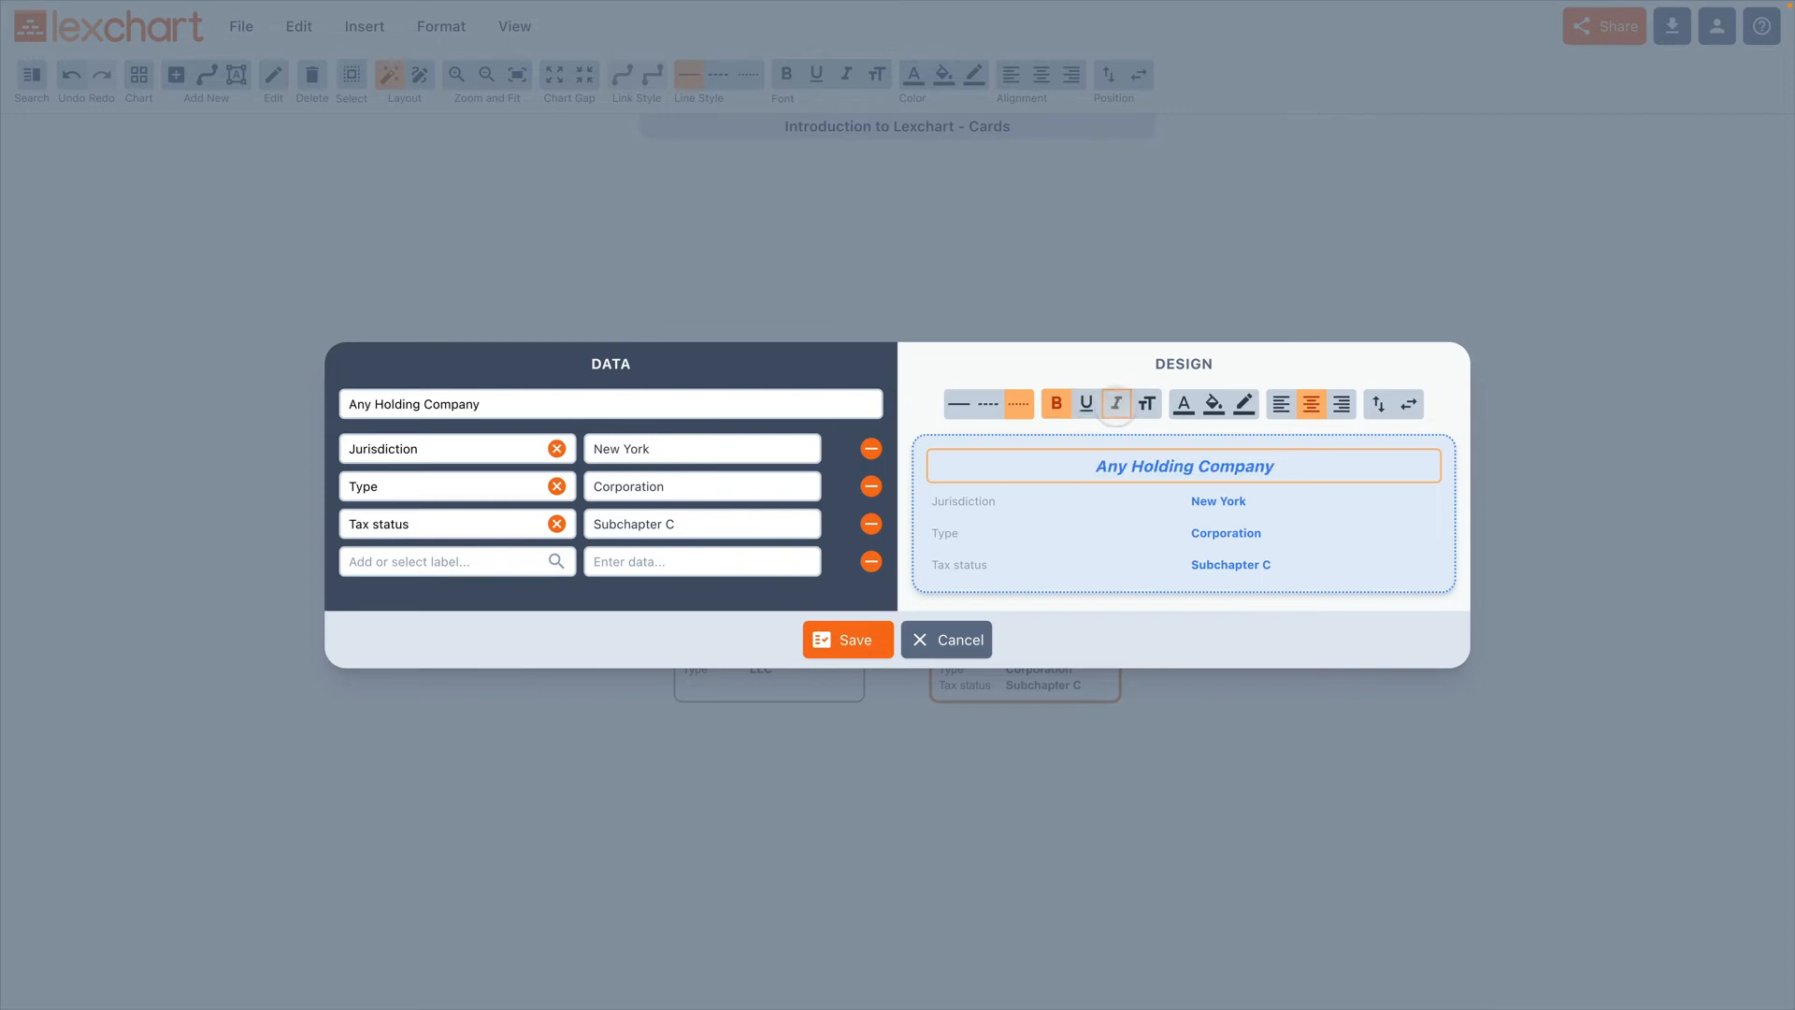
click(1116, 404)
click(1147, 403)
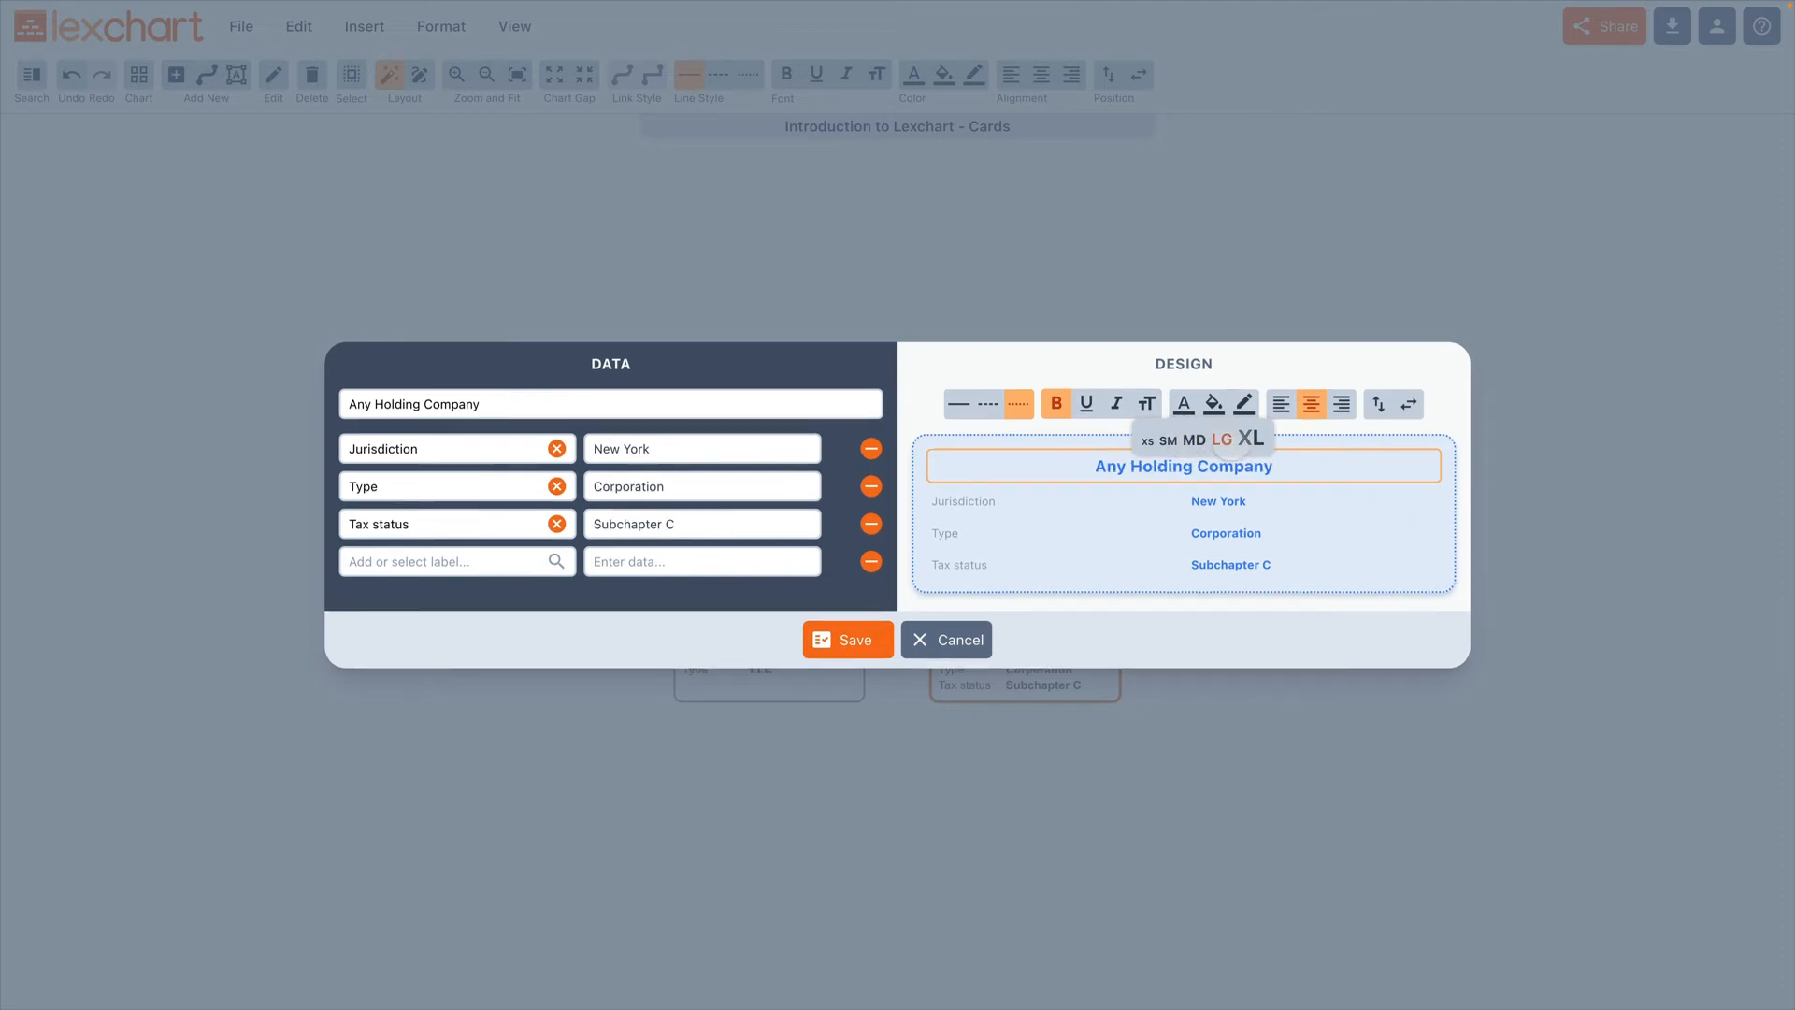
click(1119, 372)
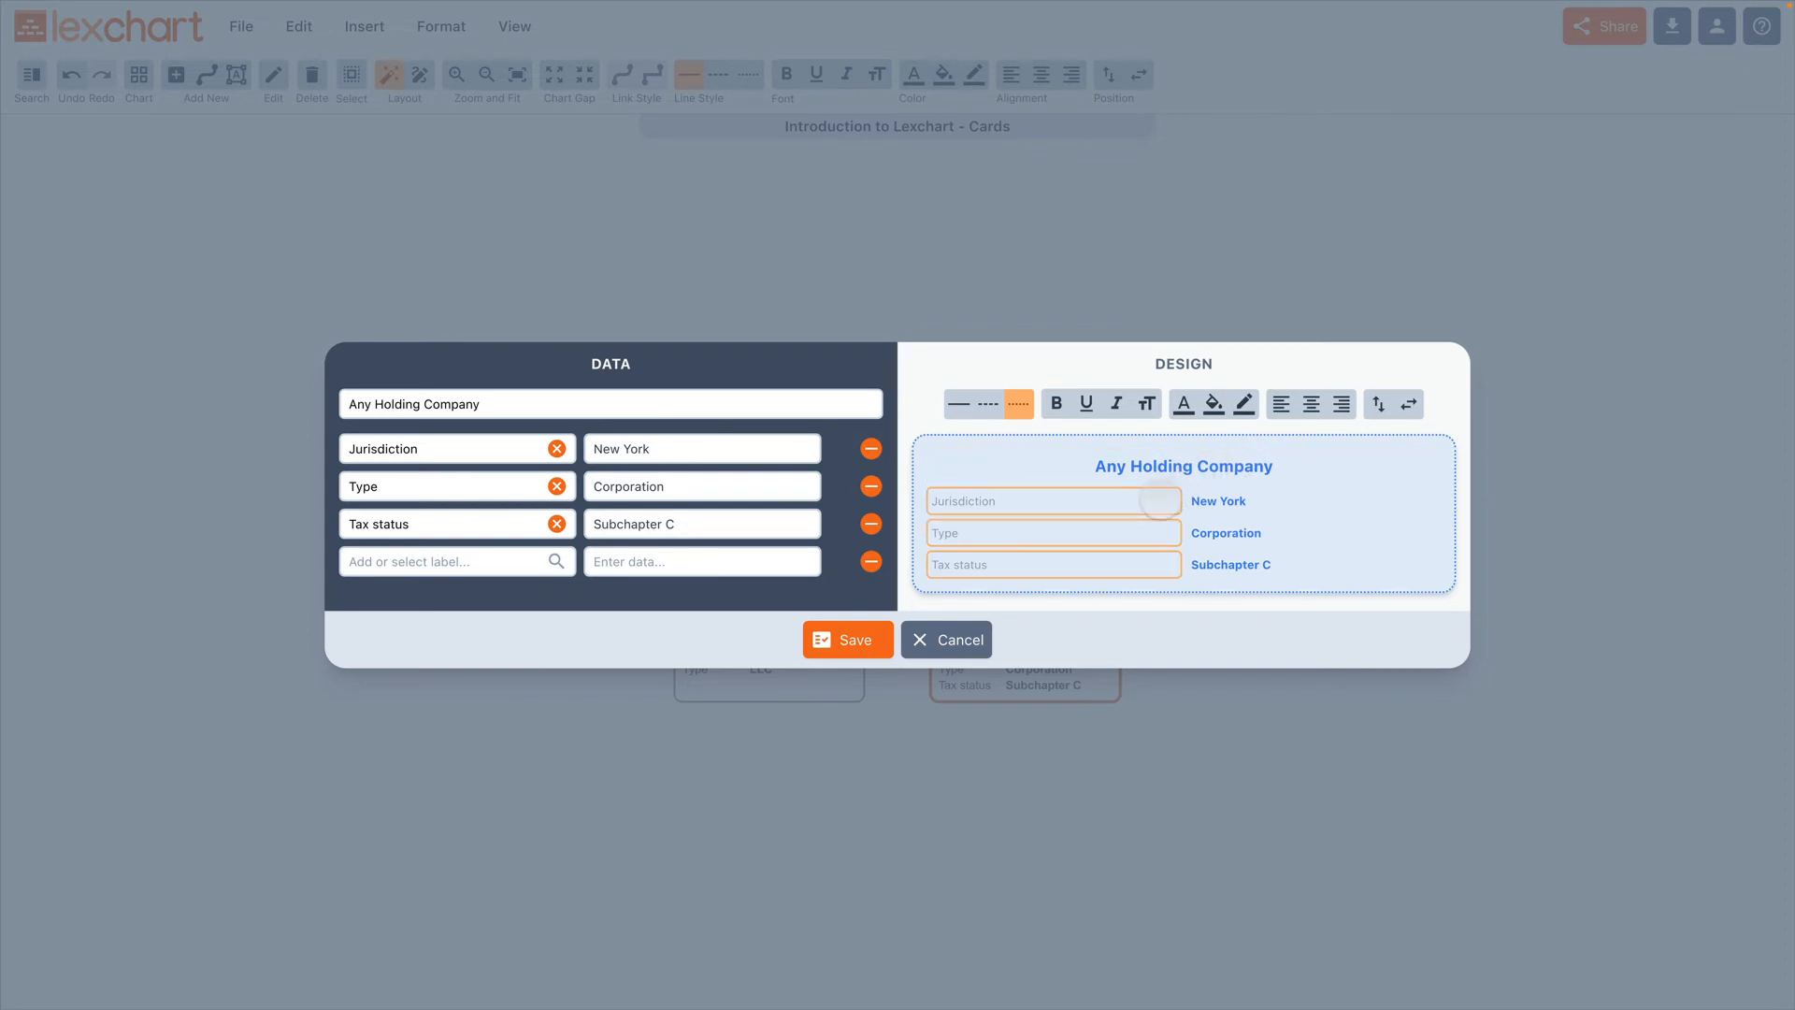
Step: Try right alignment on the card's labels, and return them to left alignment
click(1160, 500)
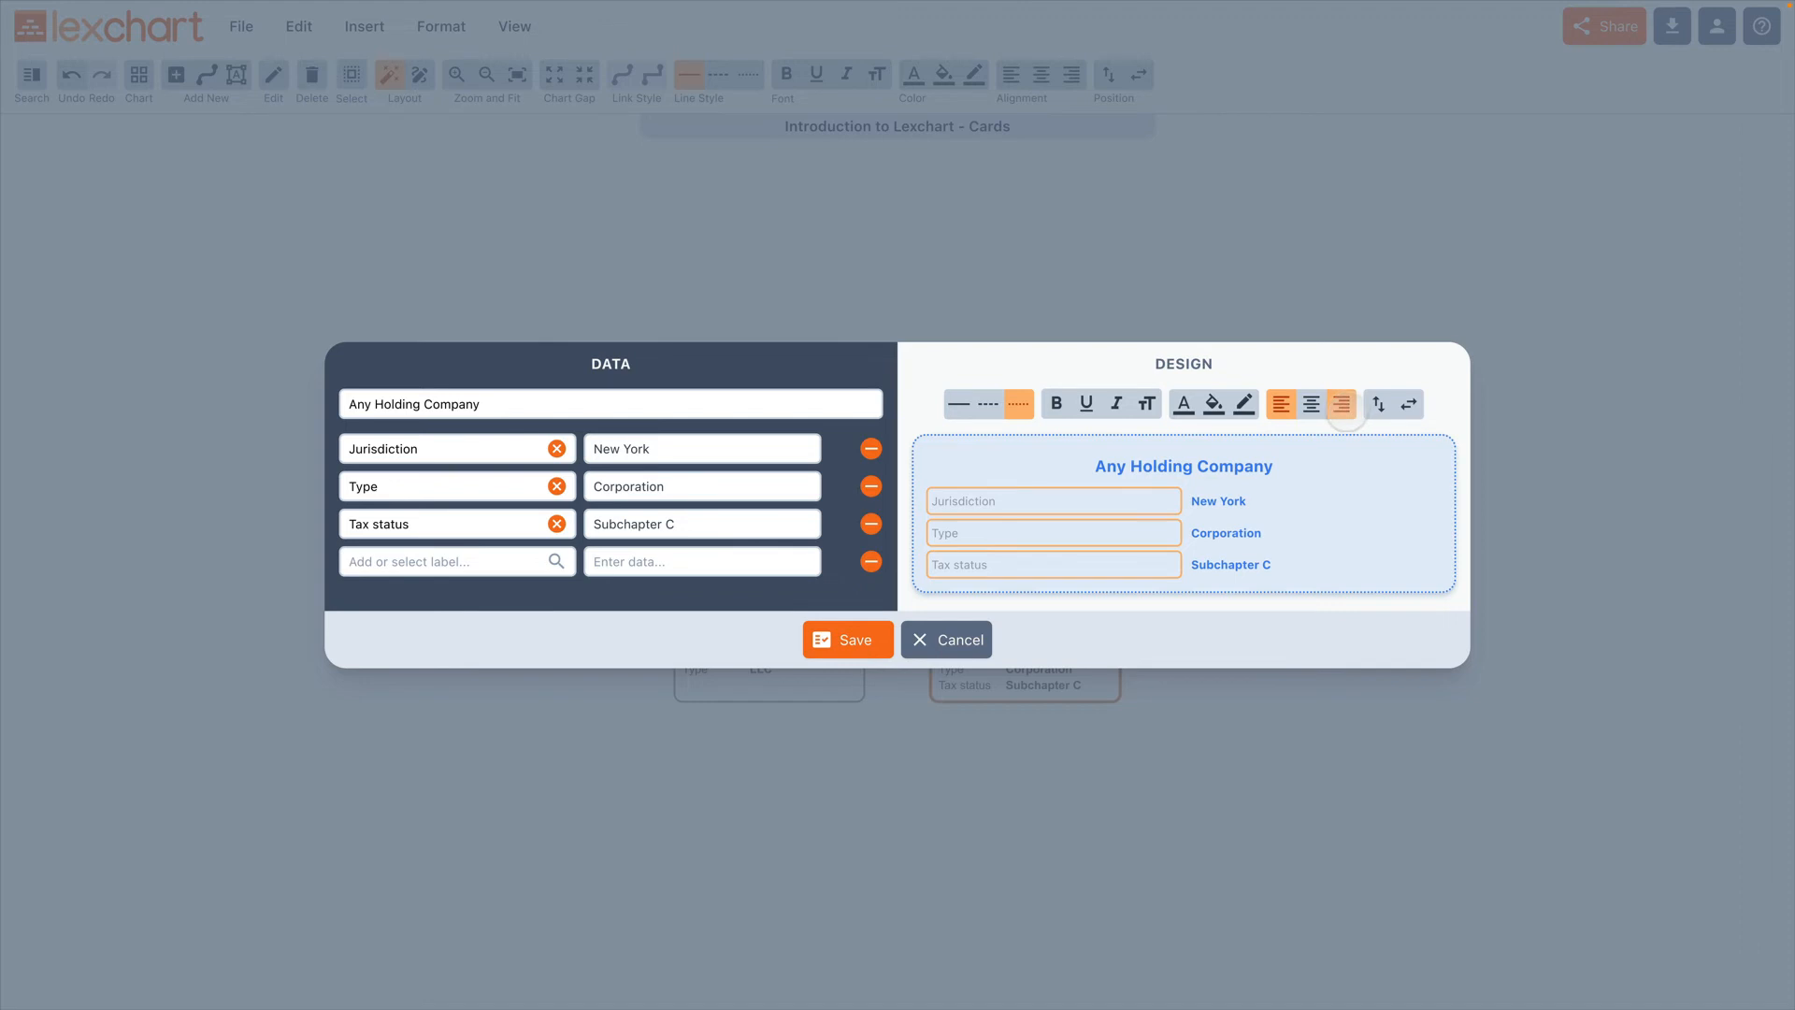
click(1344, 409)
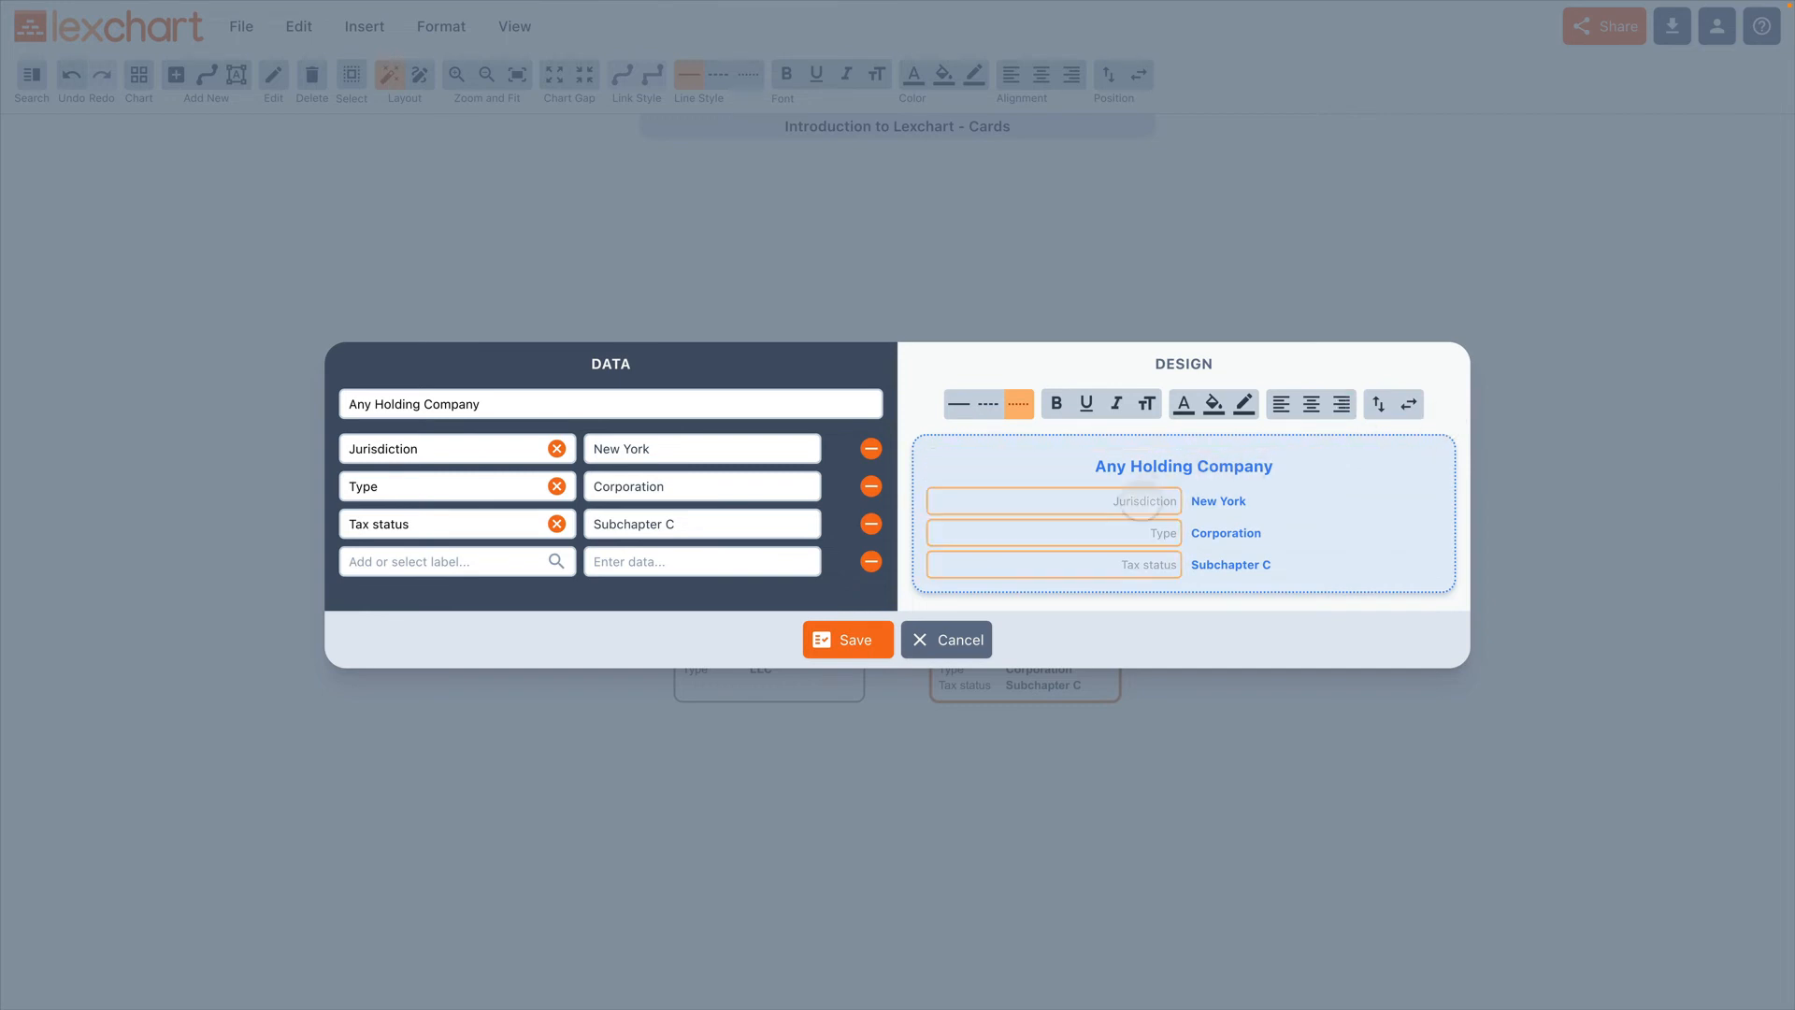
click(1148, 502)
click(1281, 404)
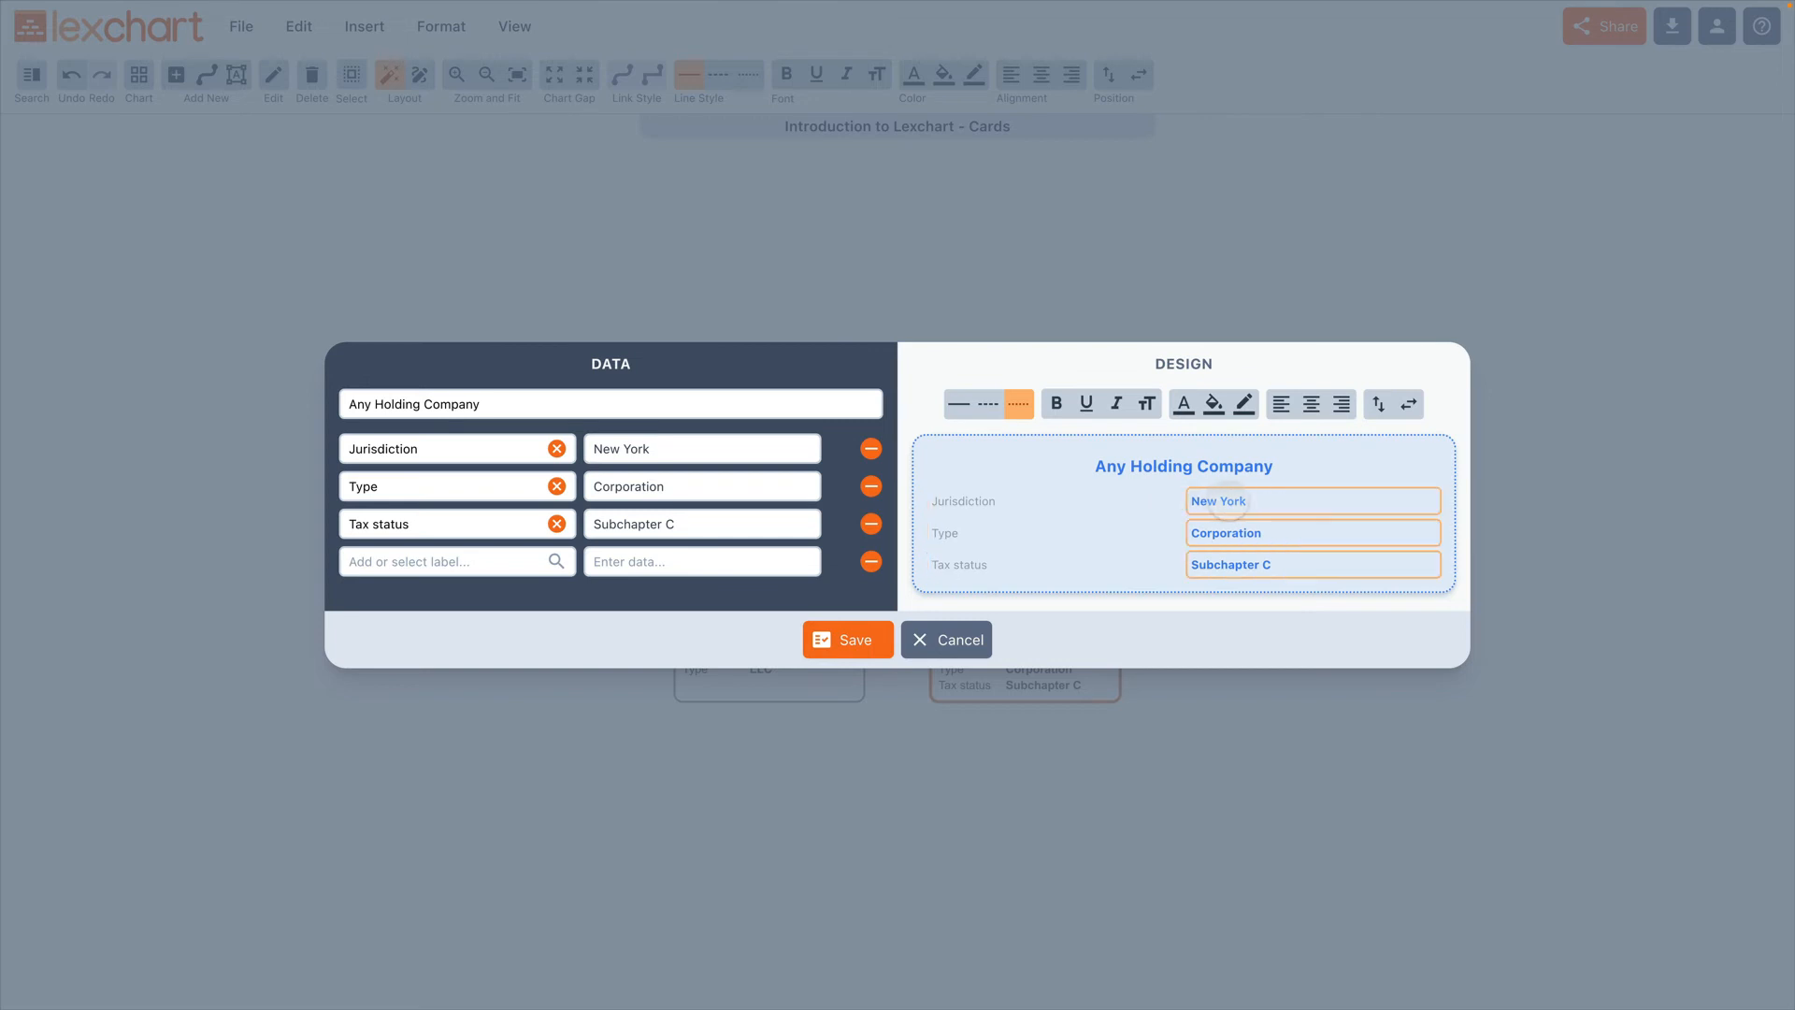
Step: Try stacked and side-by-side positions for the card's labels and data, reversing their order in each layout
click(1374, 410)
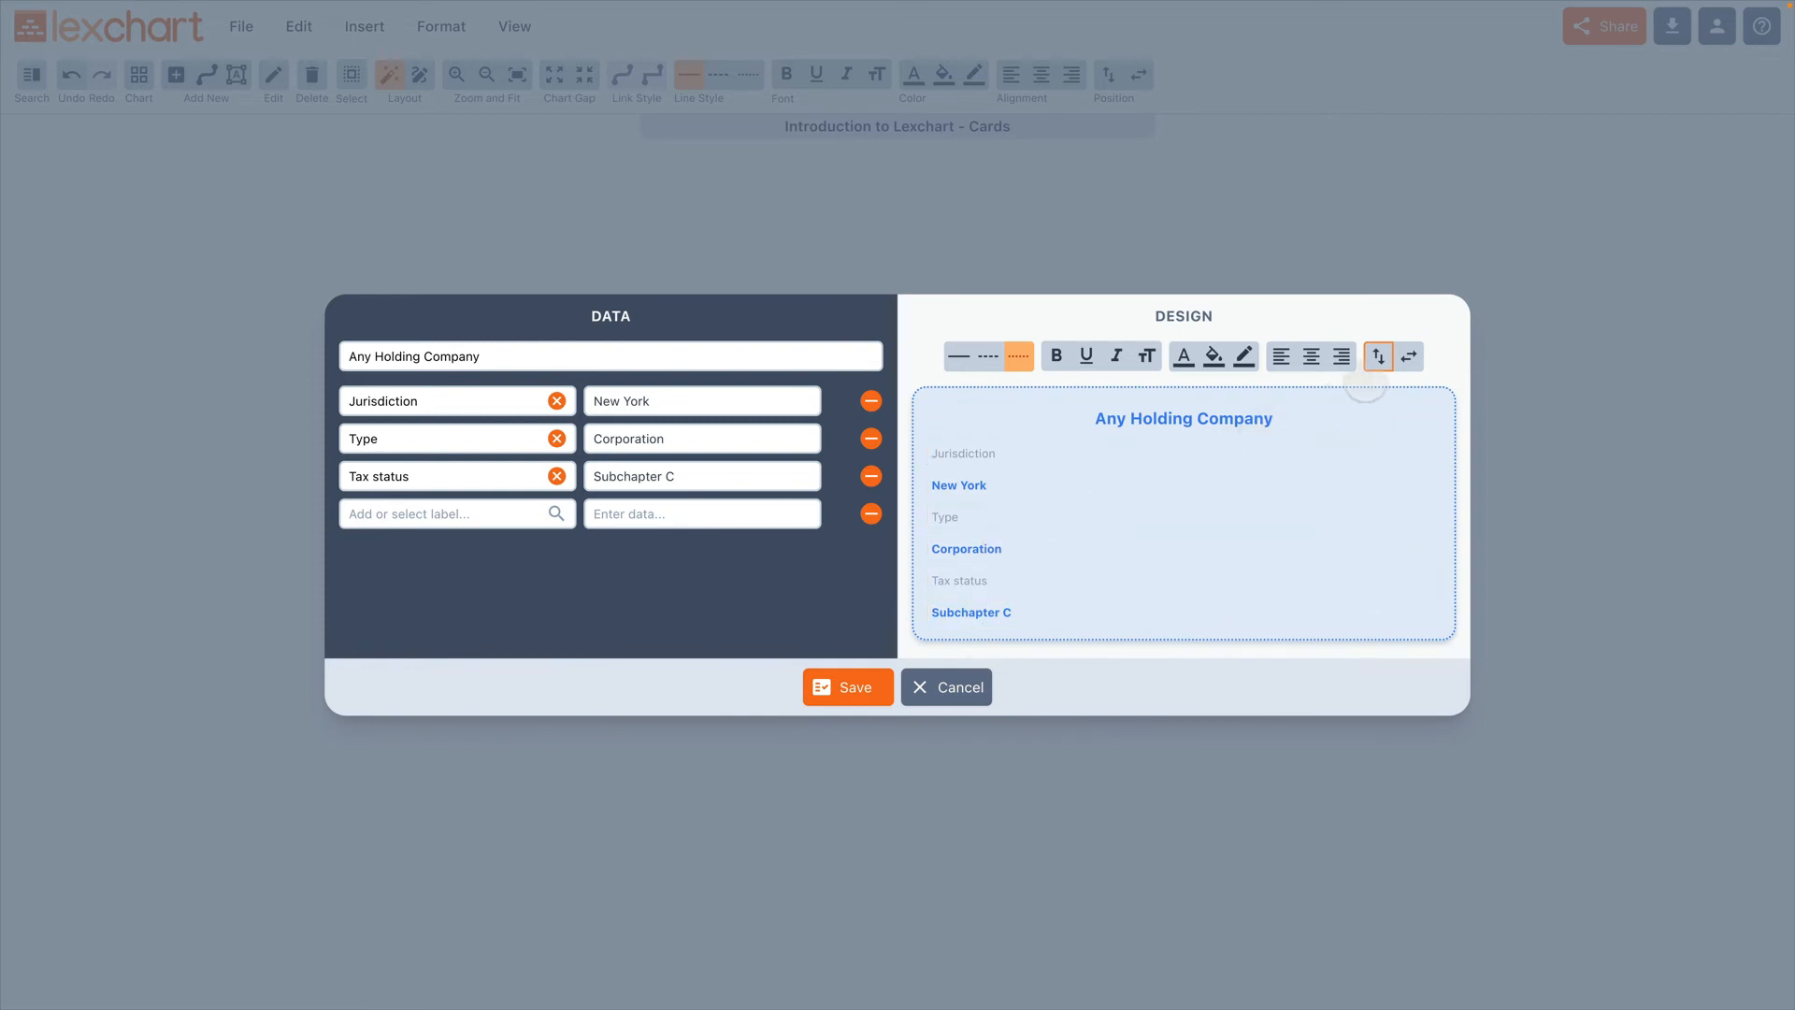
click(1378, 357)
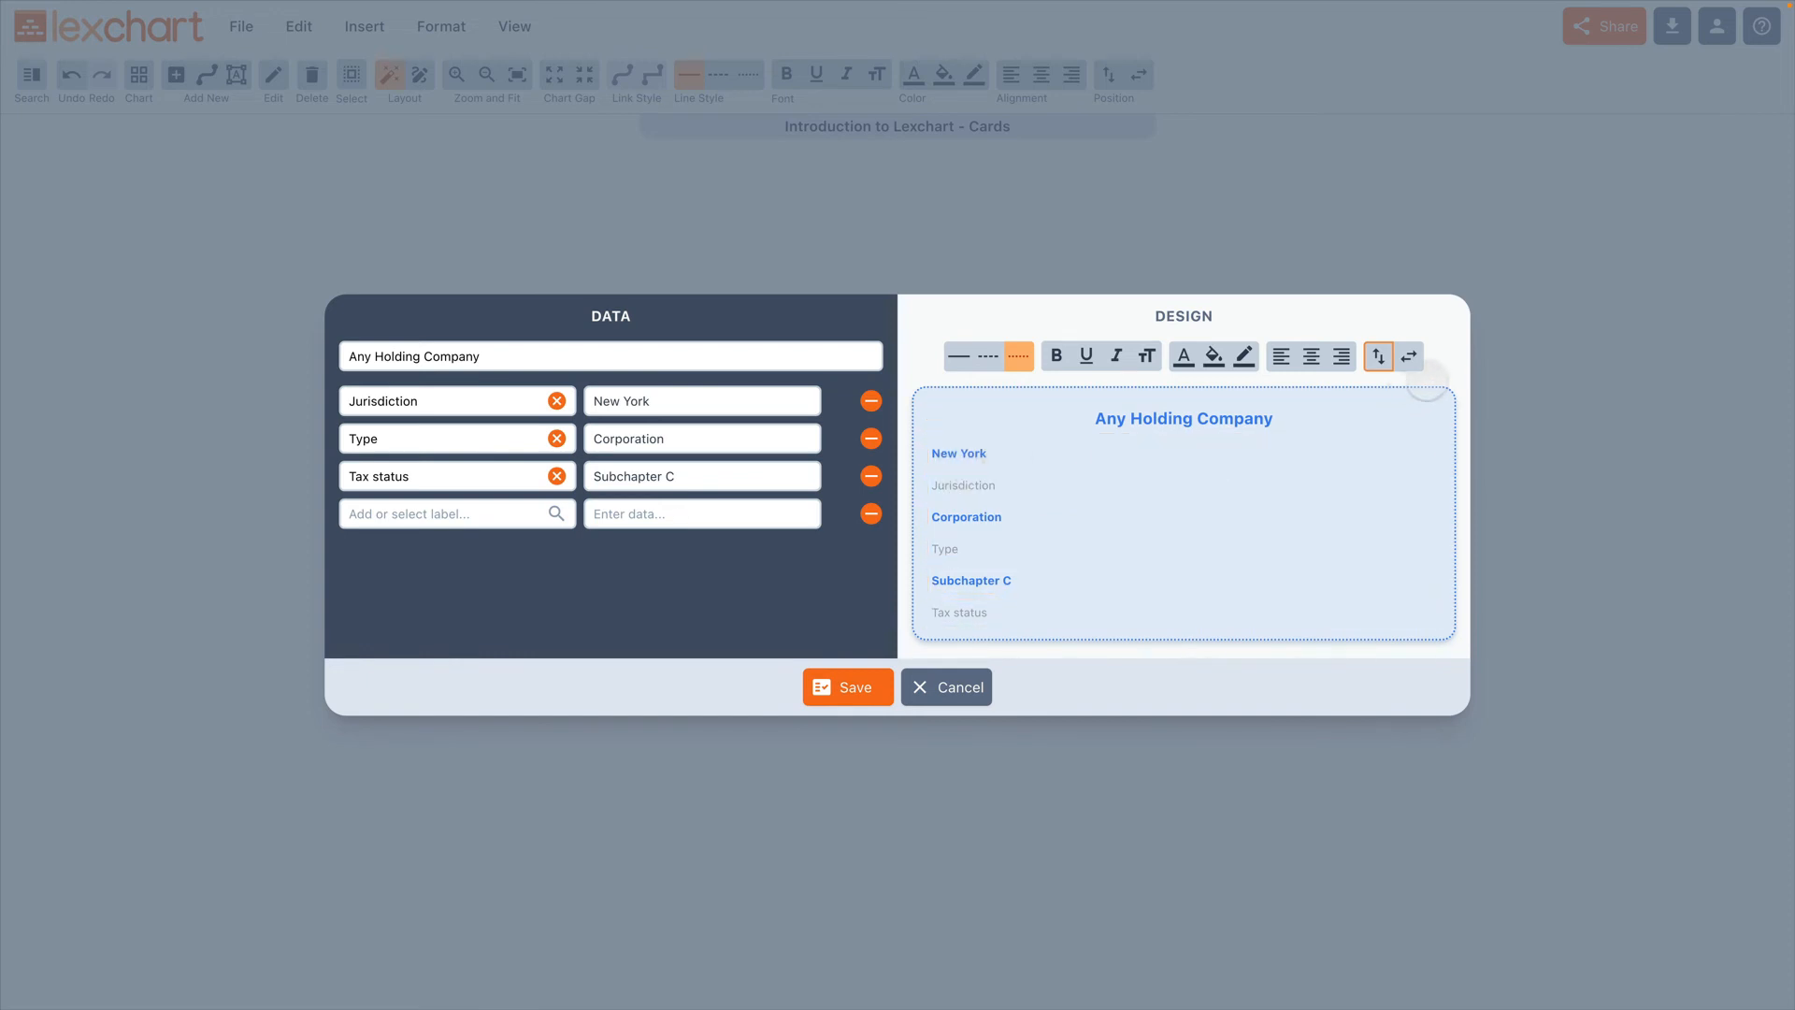
click(1409, 356)
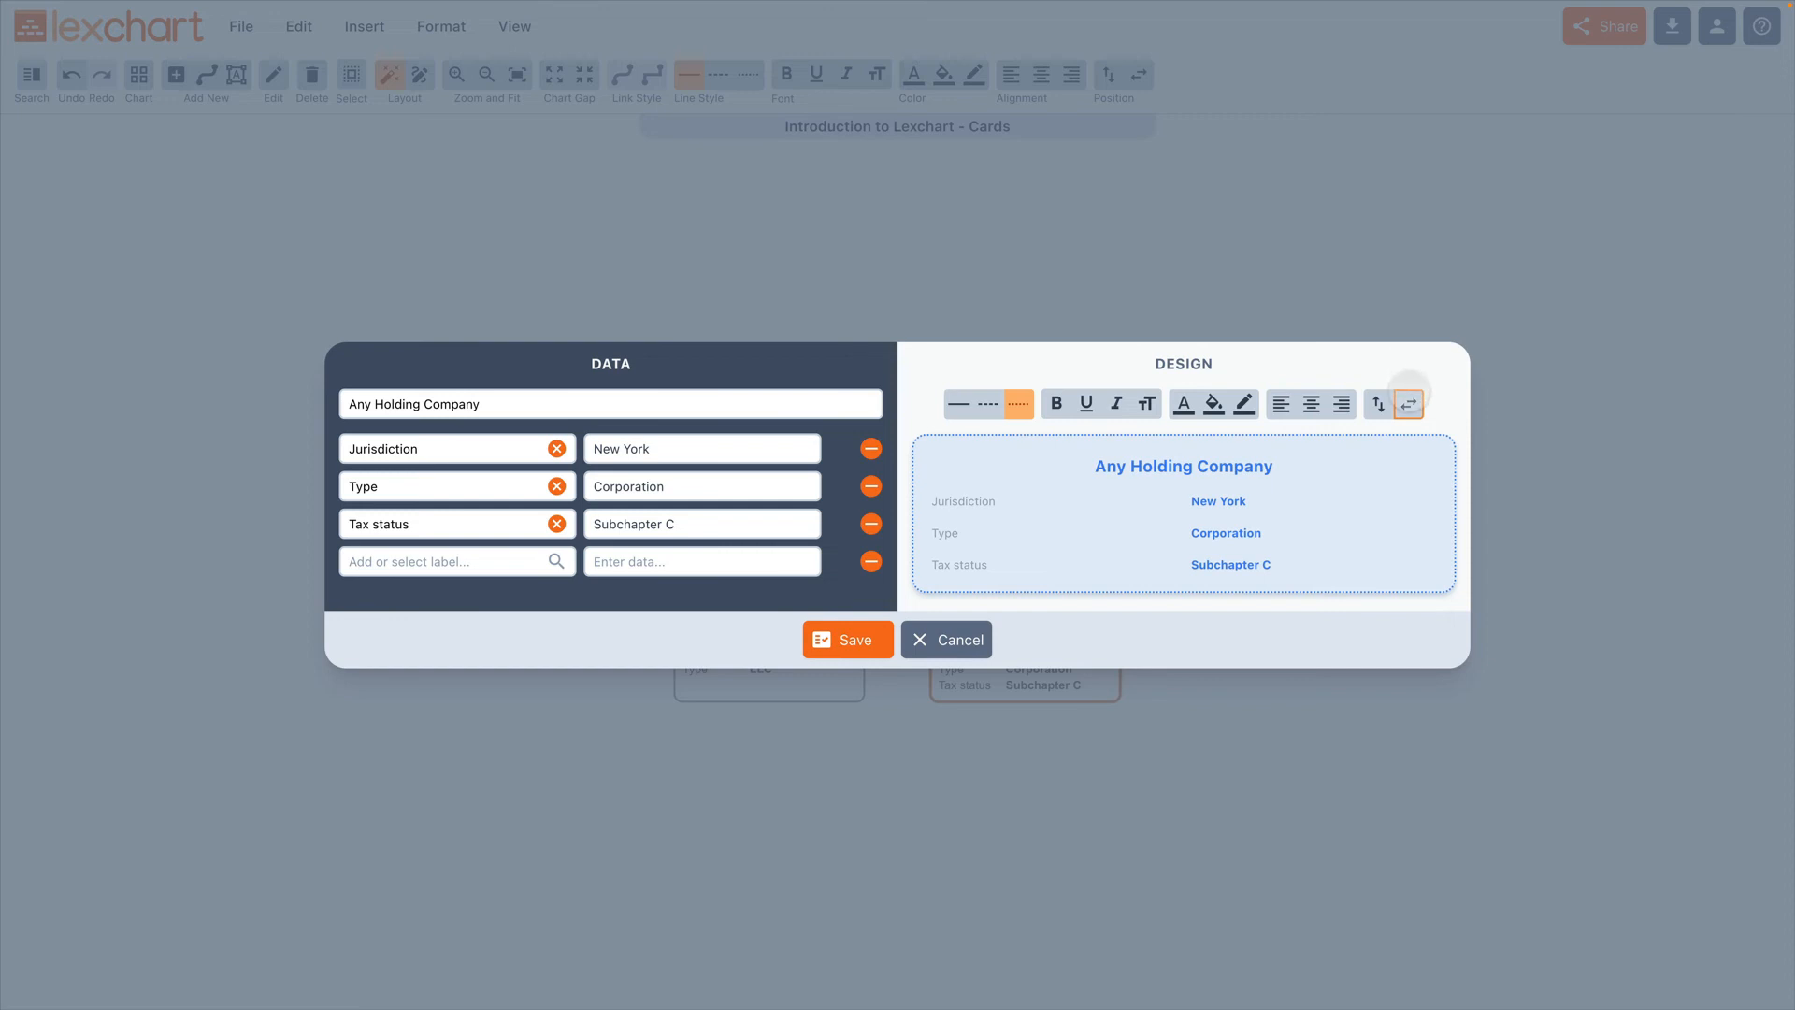
click(1409, 404)
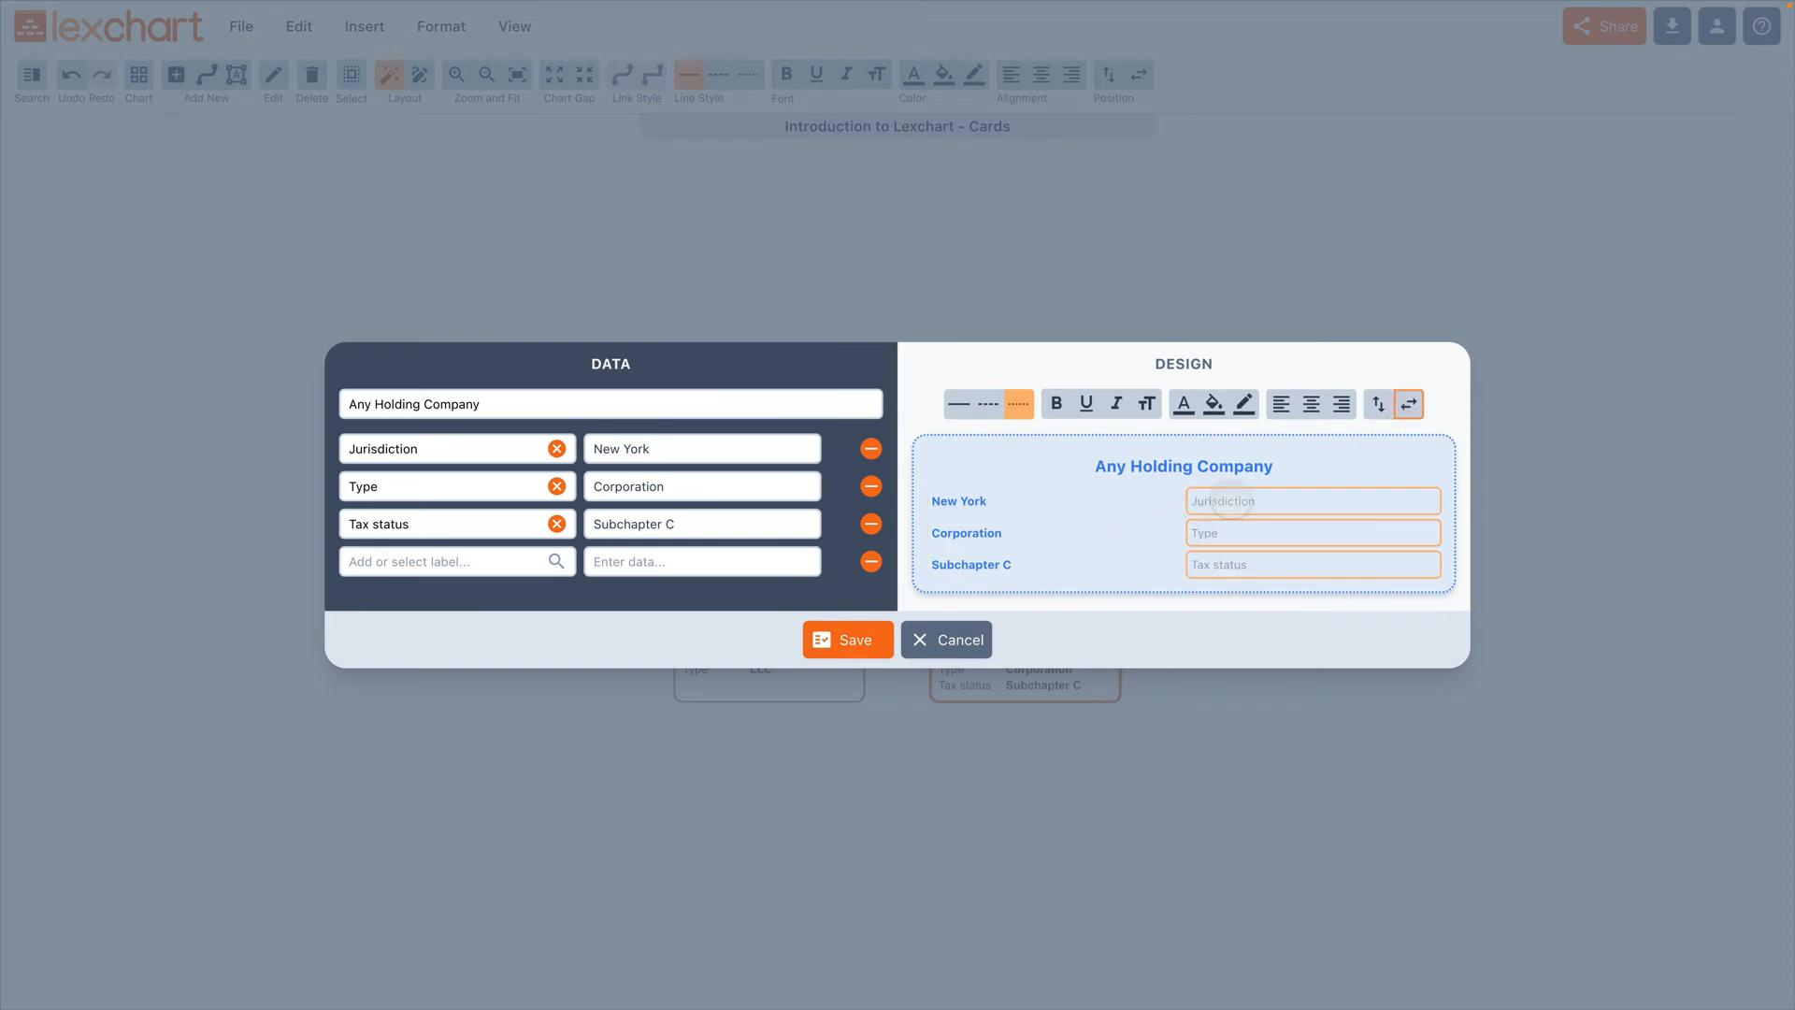
Step: Stack the labels above the data and save the Any Holding Company card
click(1378, 403)
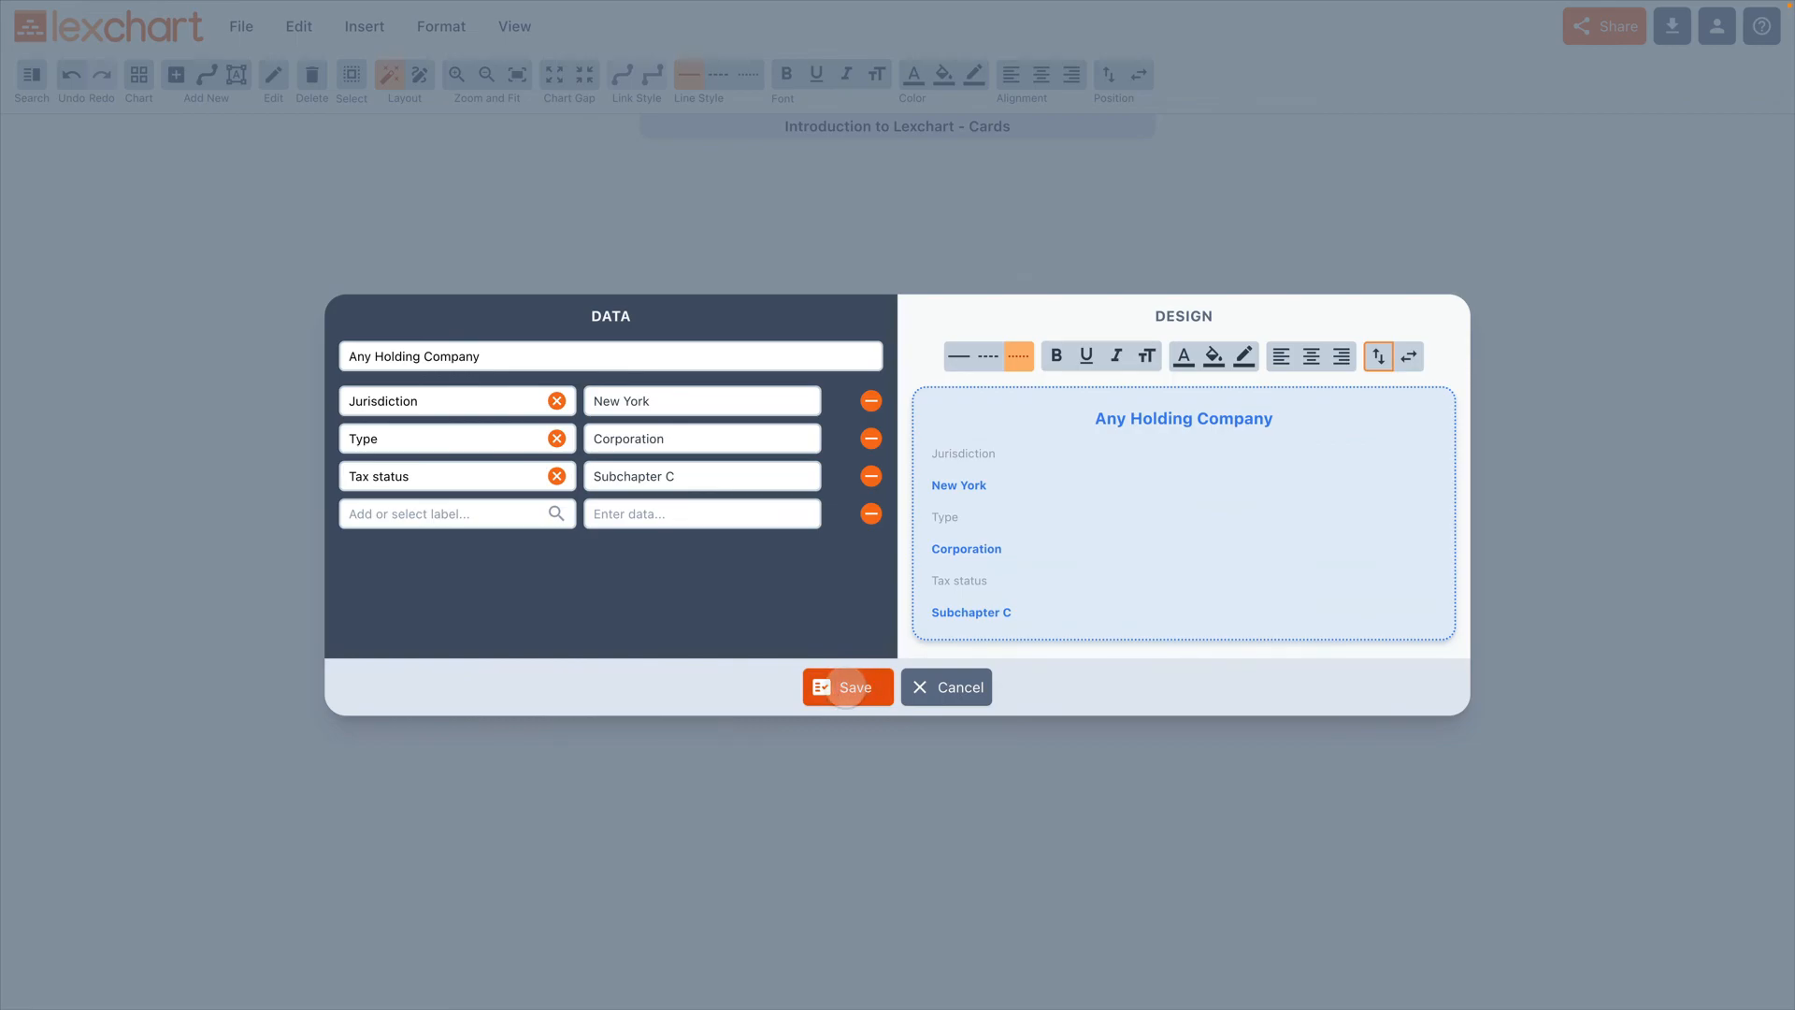
click(846, 688)
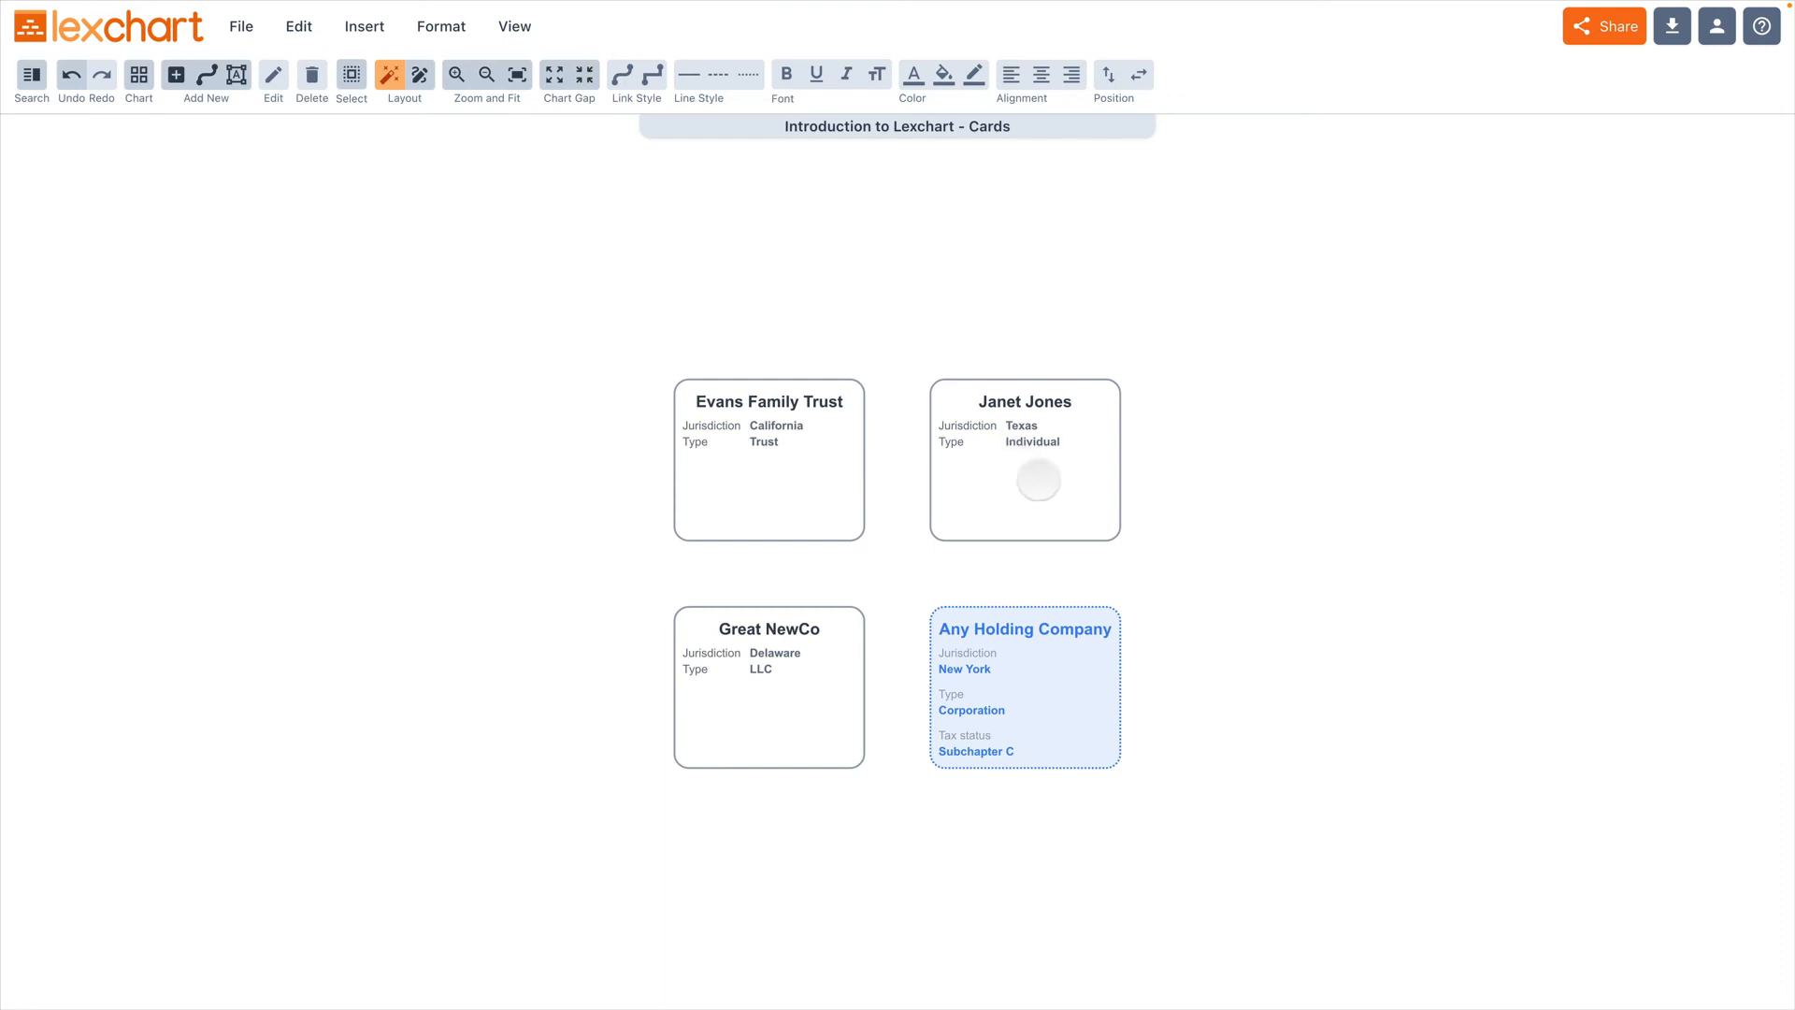
Step: Stack the labels above the data on the three cards other than Any Holding Company
click(1039, 479)
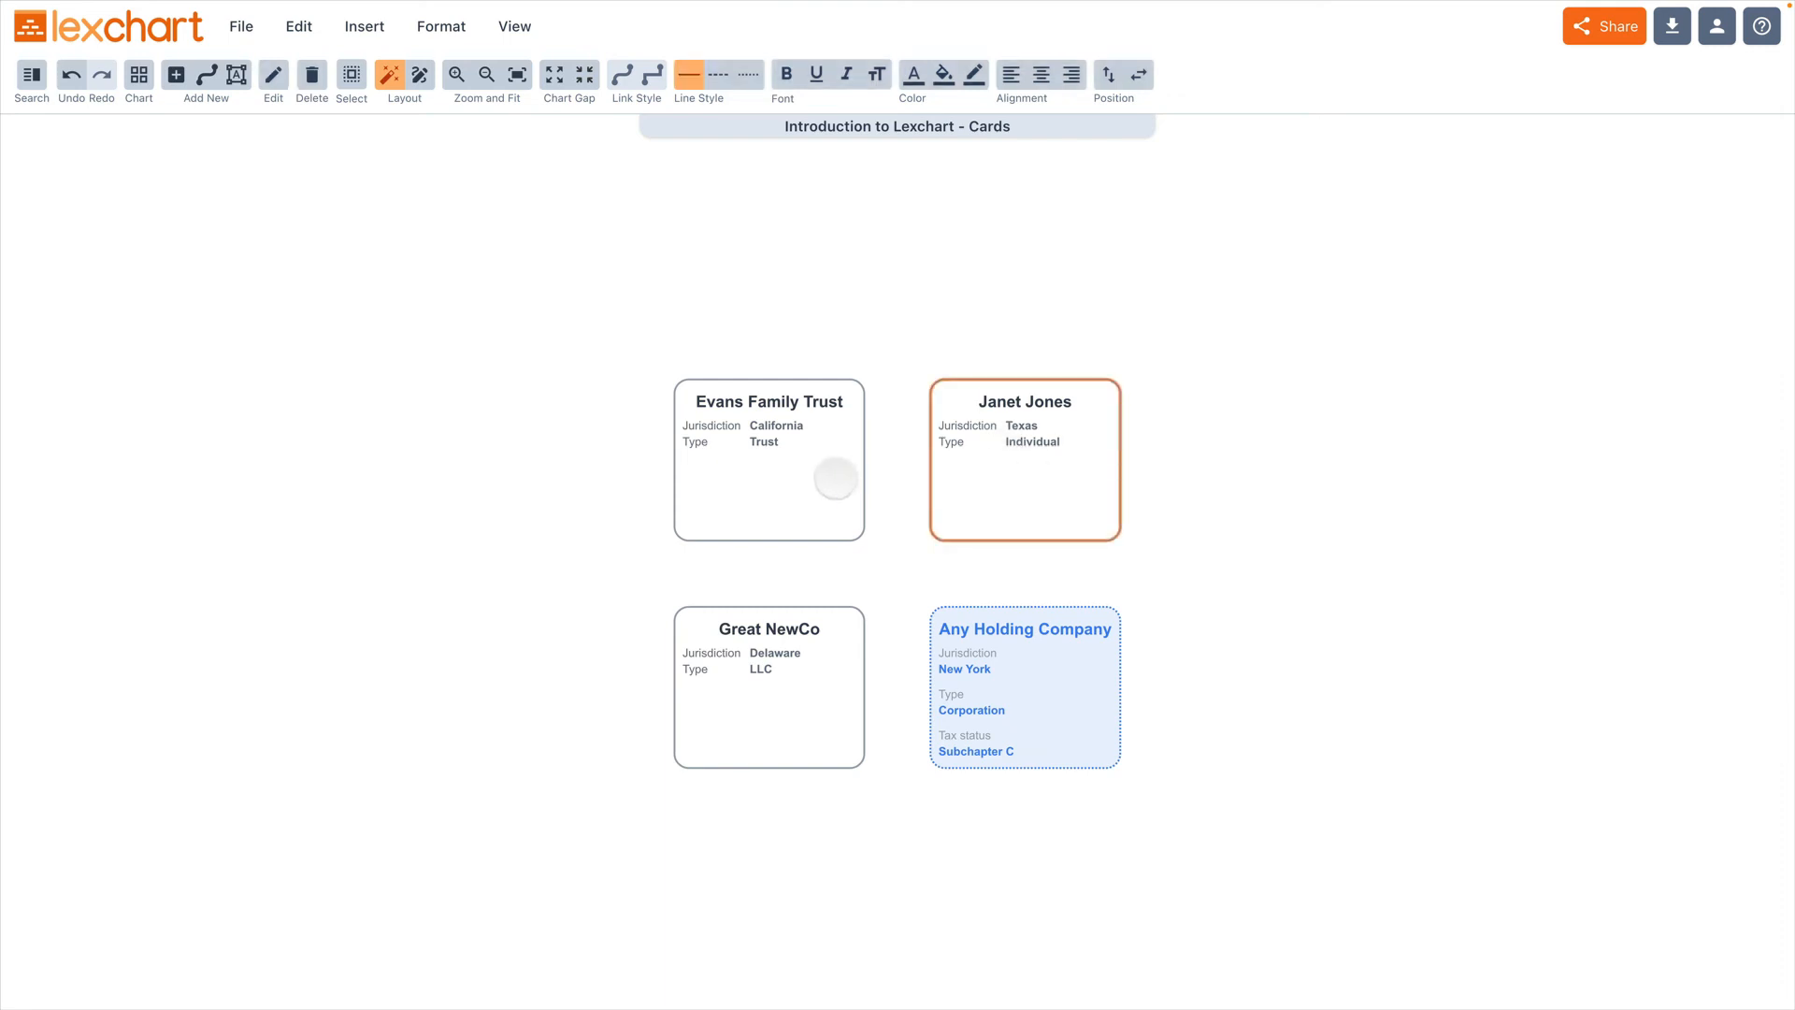
shift+click(836, 479)
shift+click(831, 664)
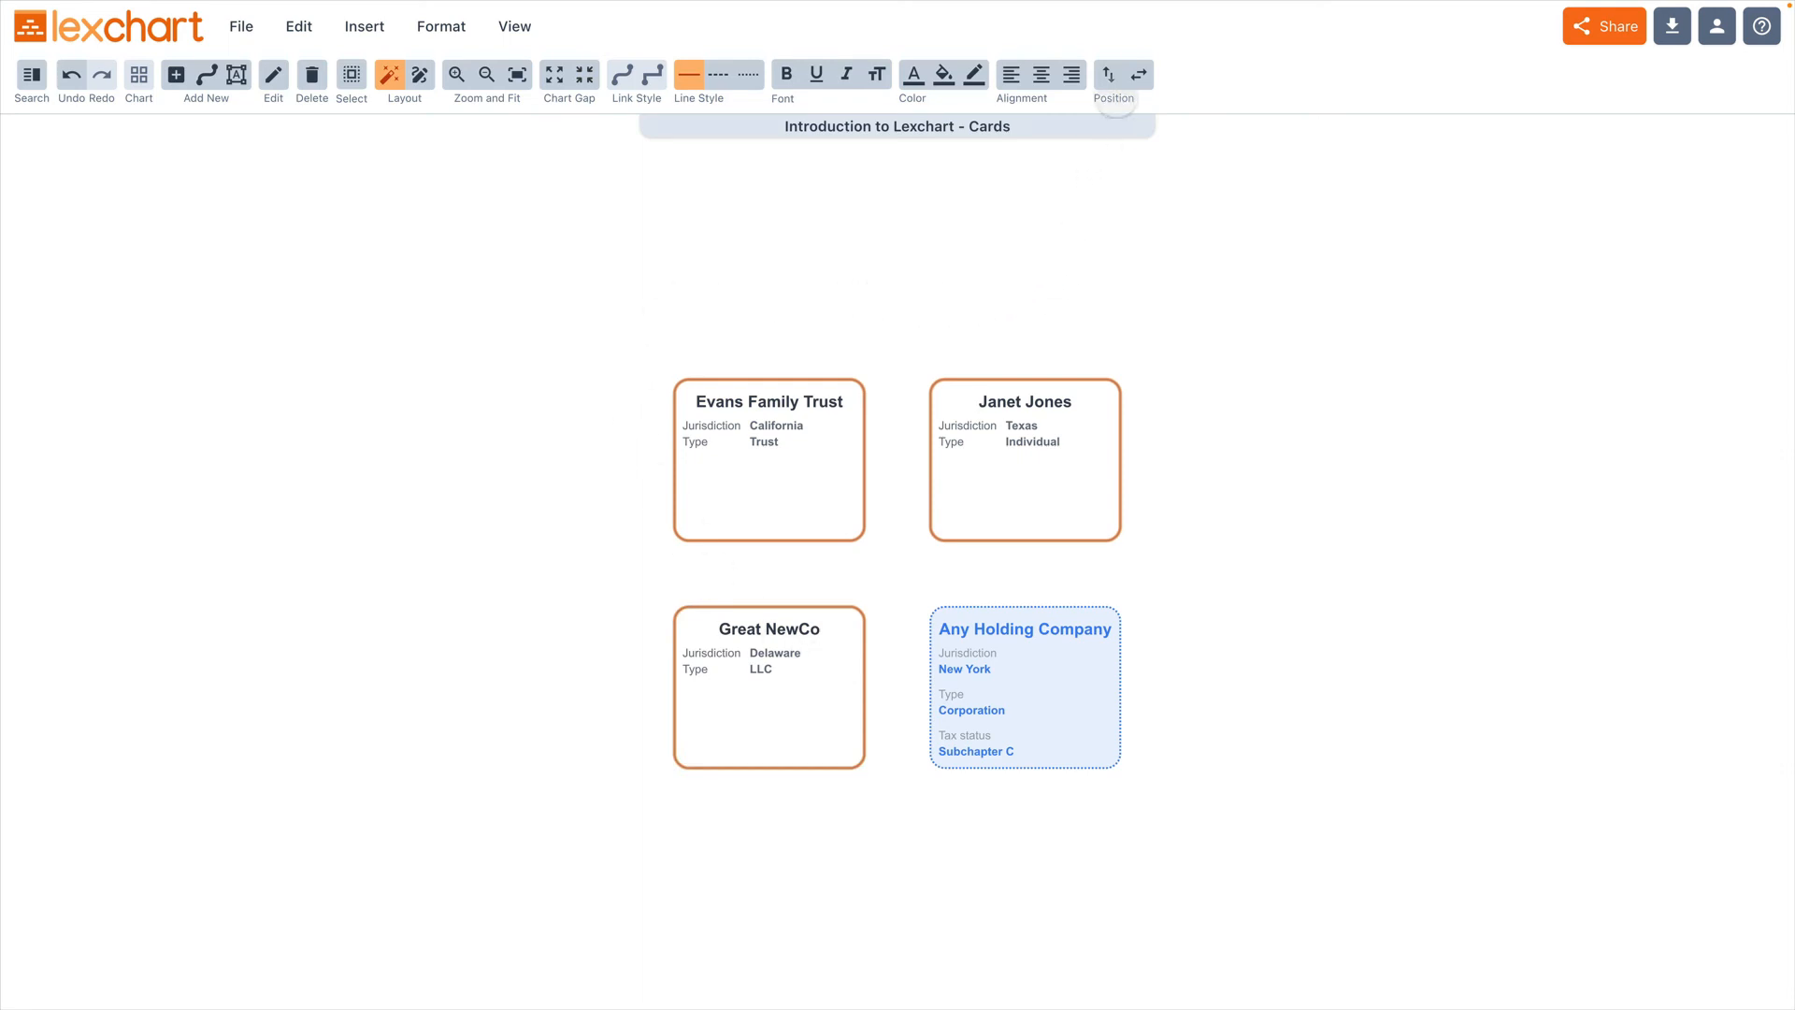
click(1109, 75)
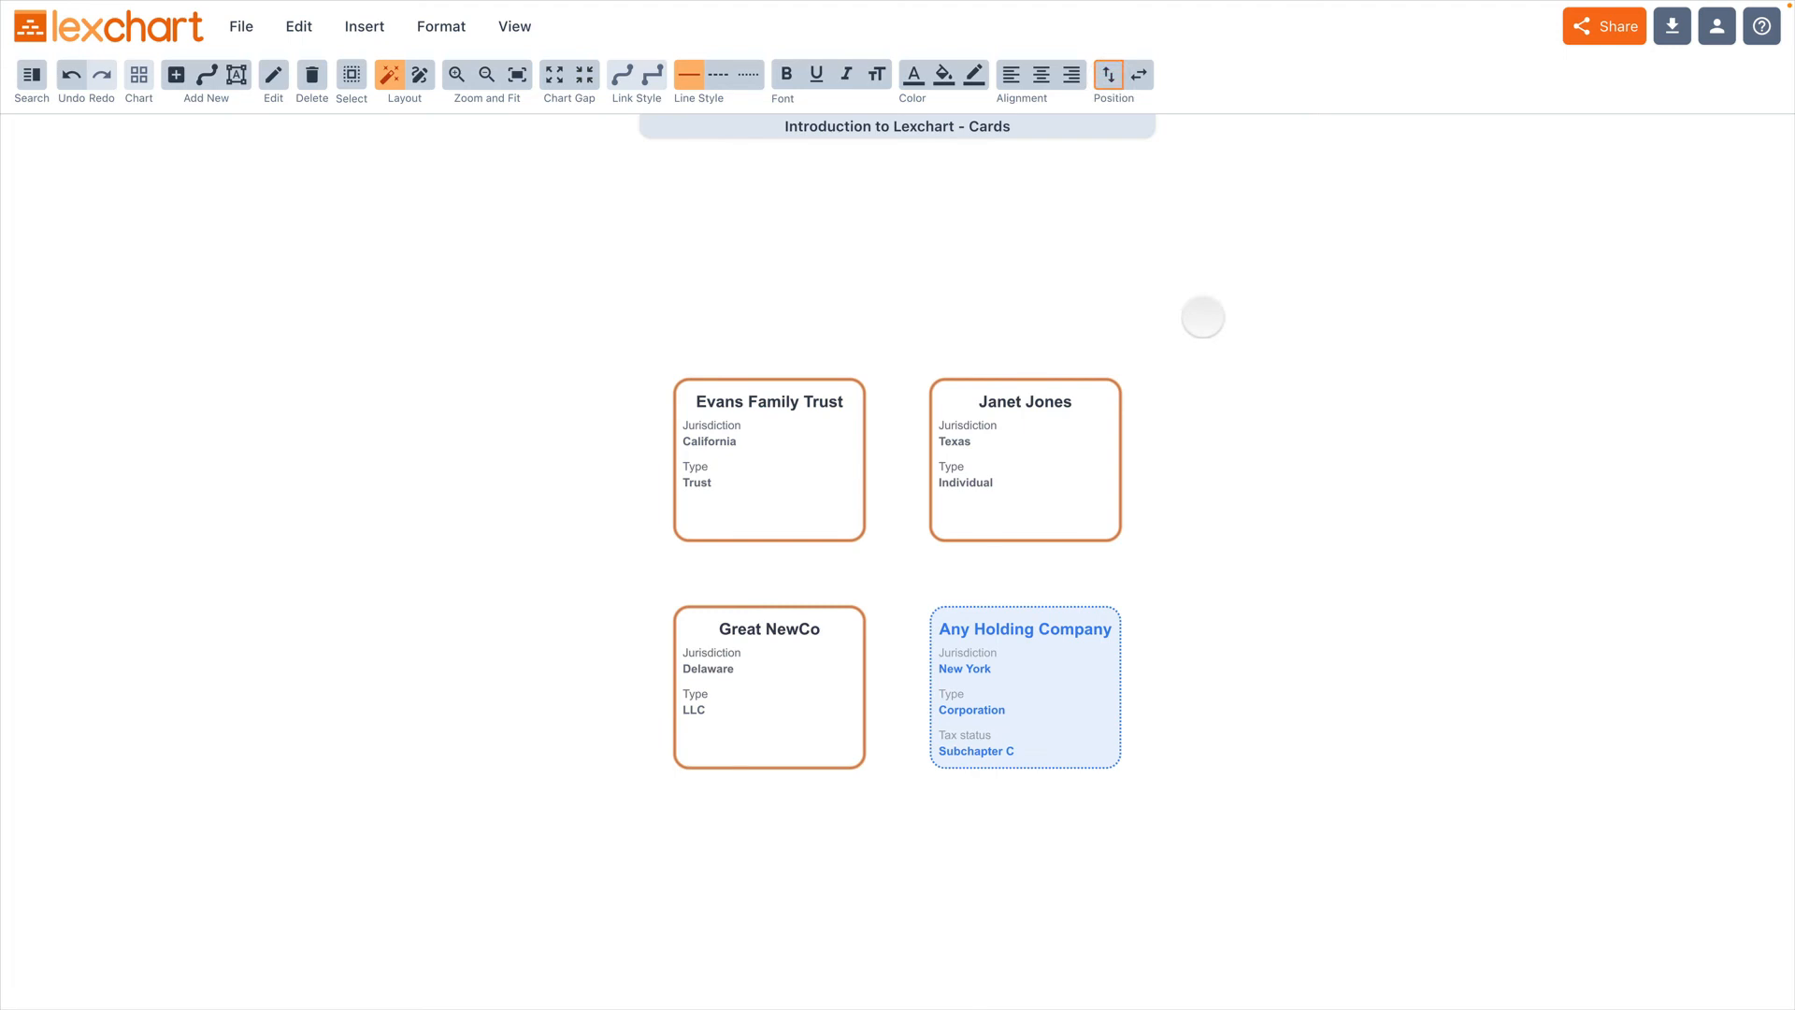
Step: Set all text on the three selected cards to light gray, #D1D5DB, and undo the color change
click(913, 74)
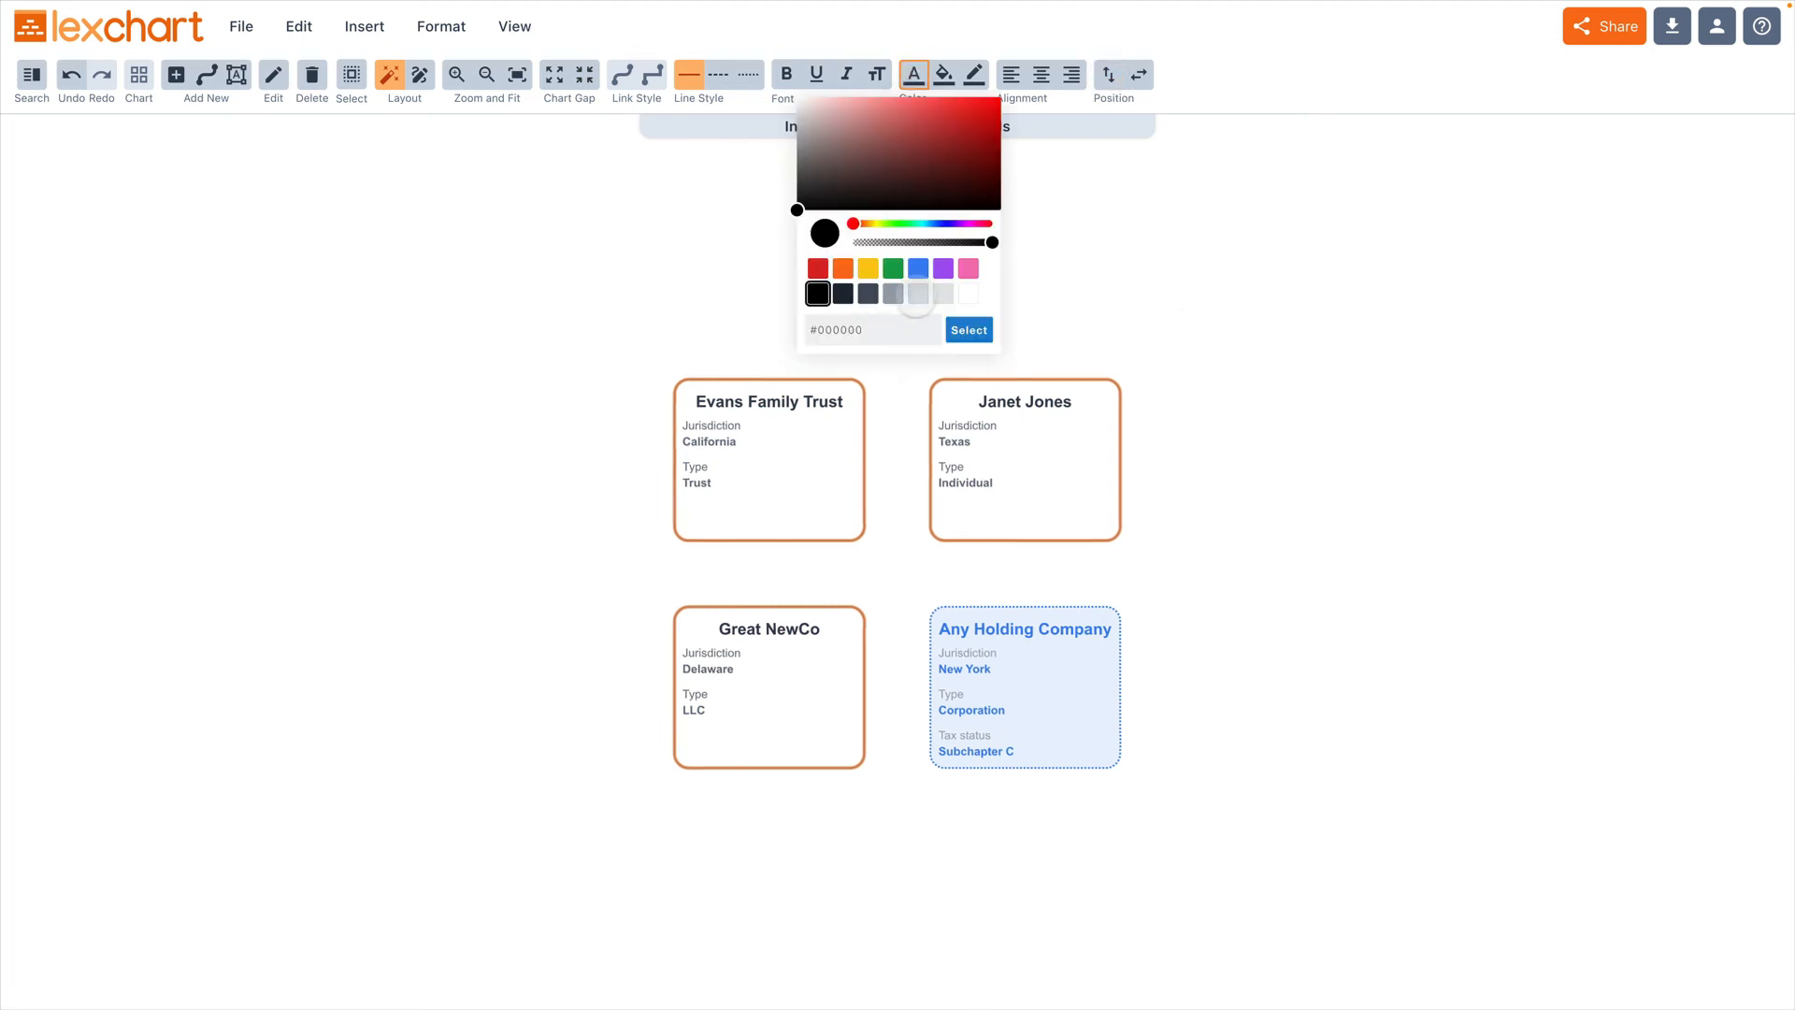
click(918, 293)
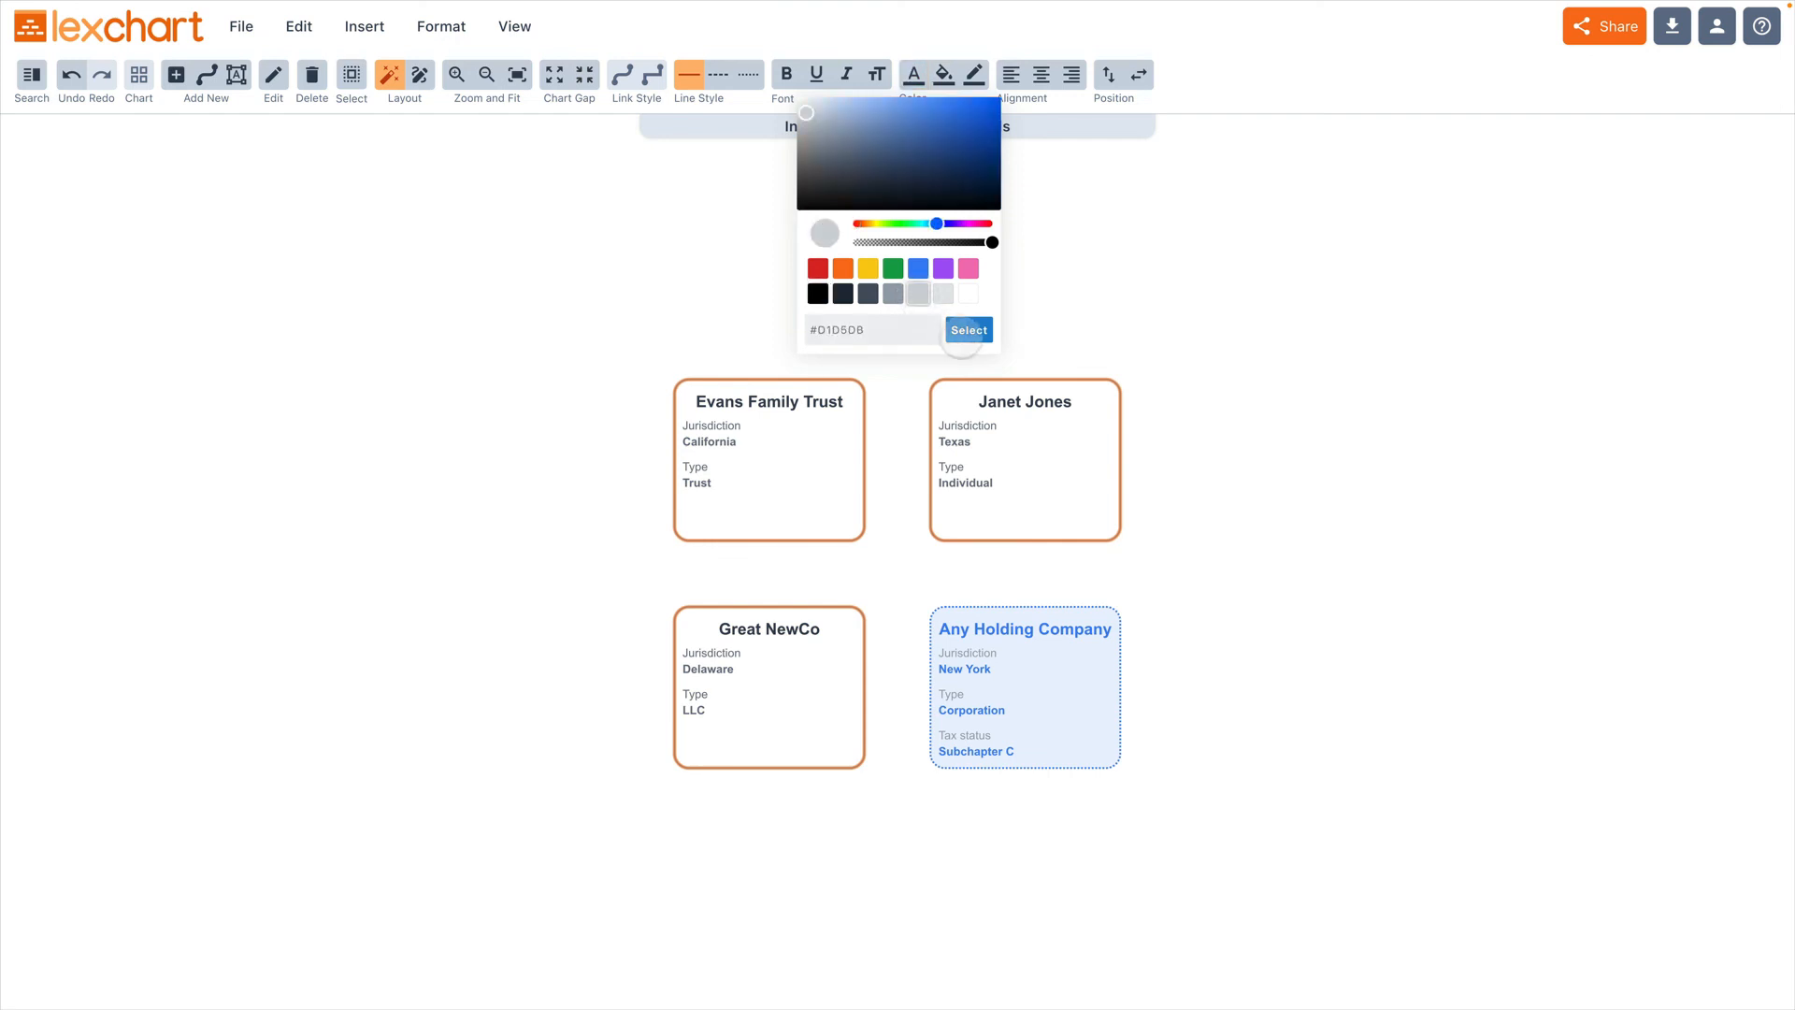
click(968, 329)
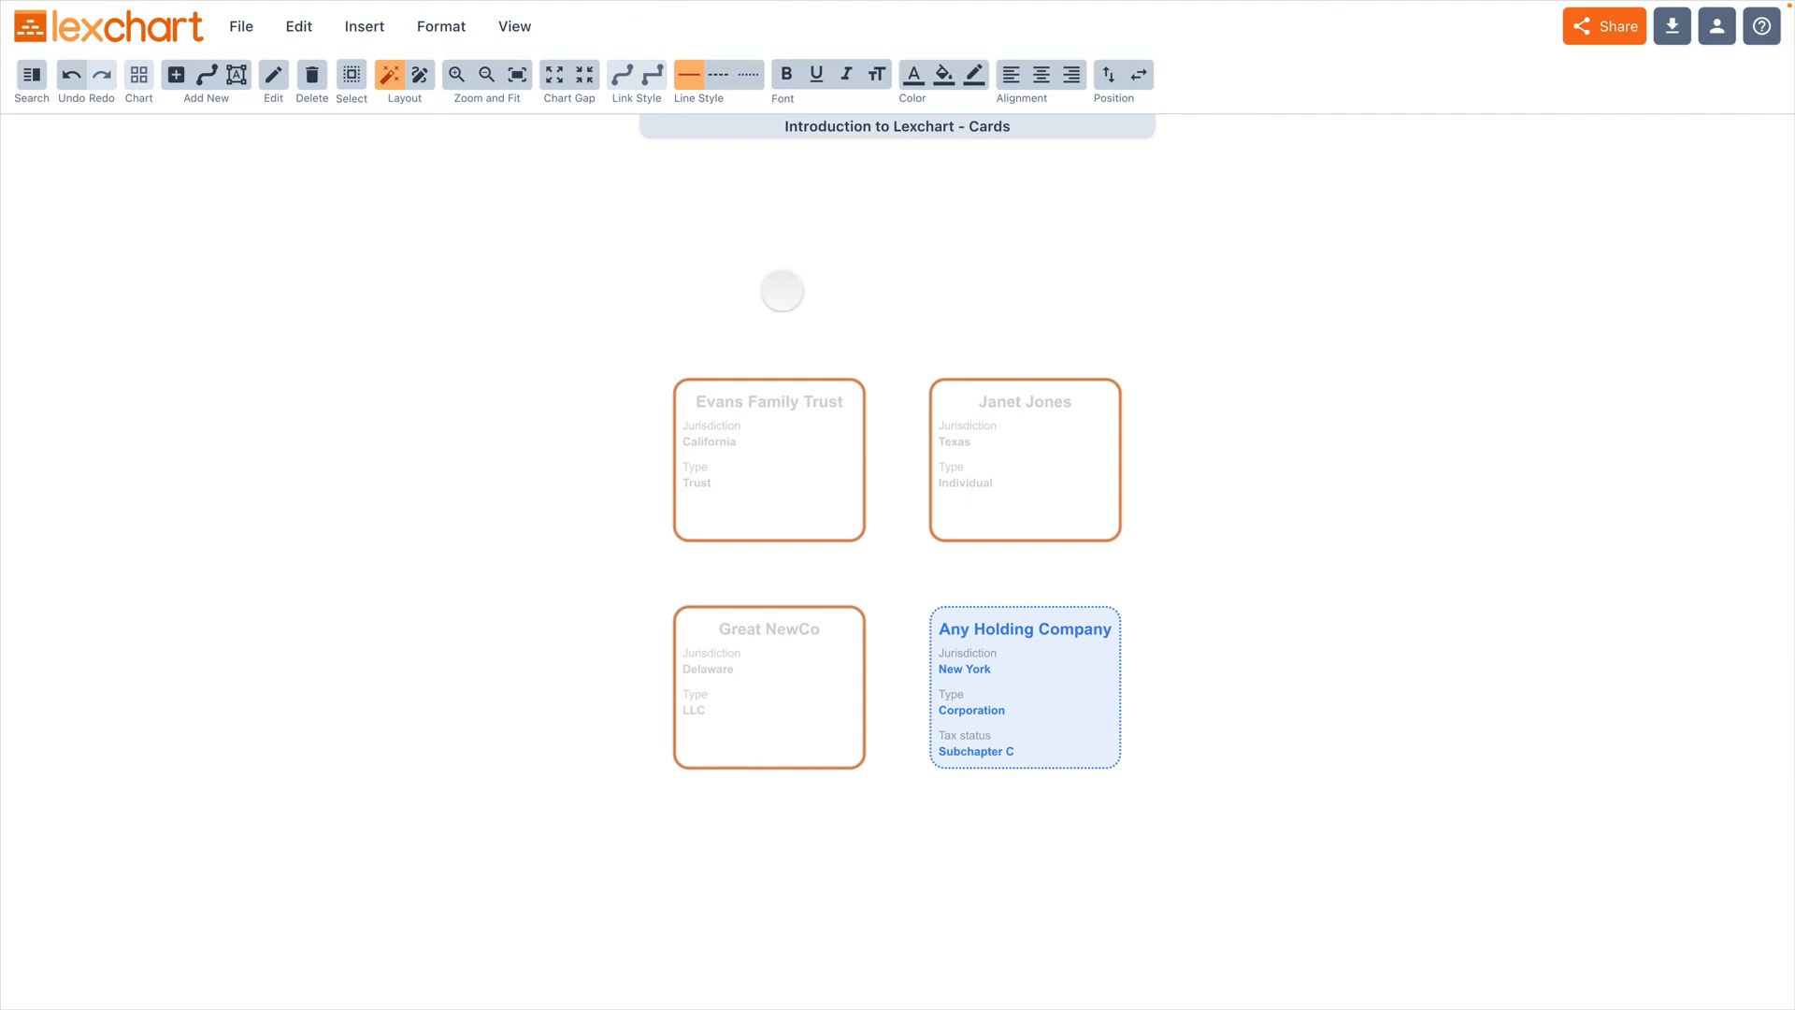
key(super+z)
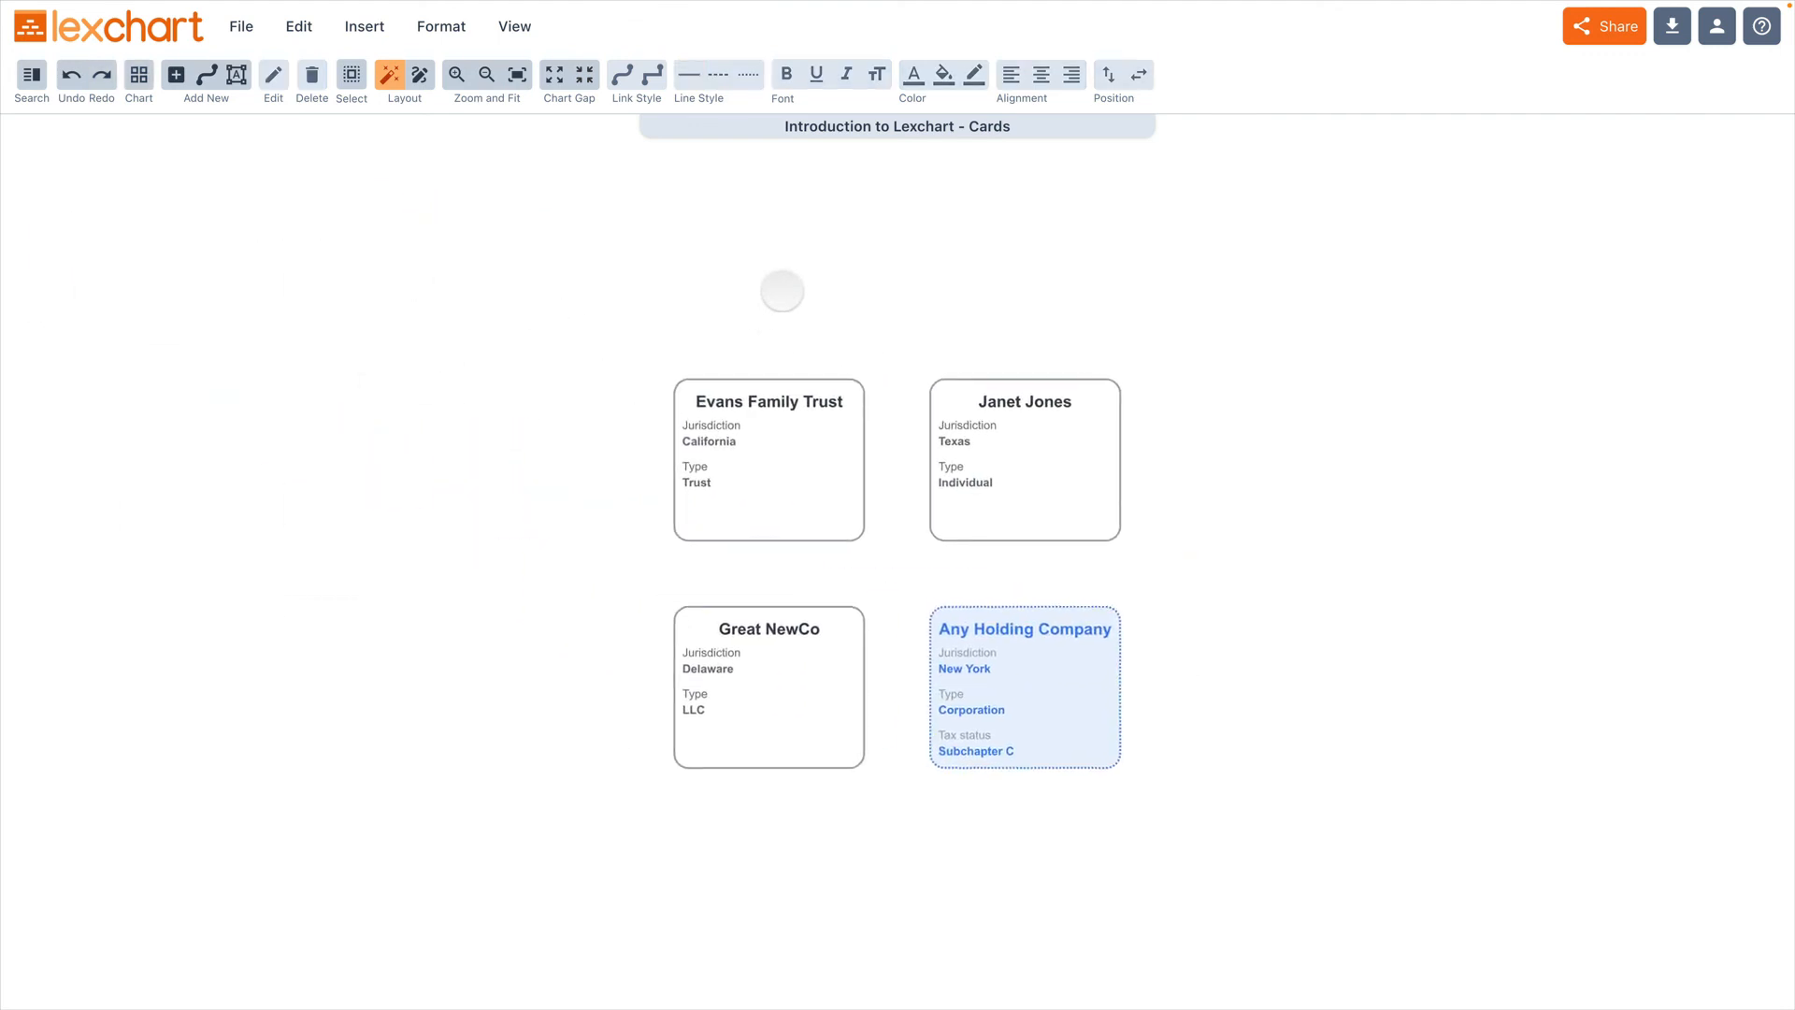
Step: Open the three unstyled cards for joint editing and set their labels' text color to medium gray, rgba(156, 163, 175, 1)
shift+click(802, 440)
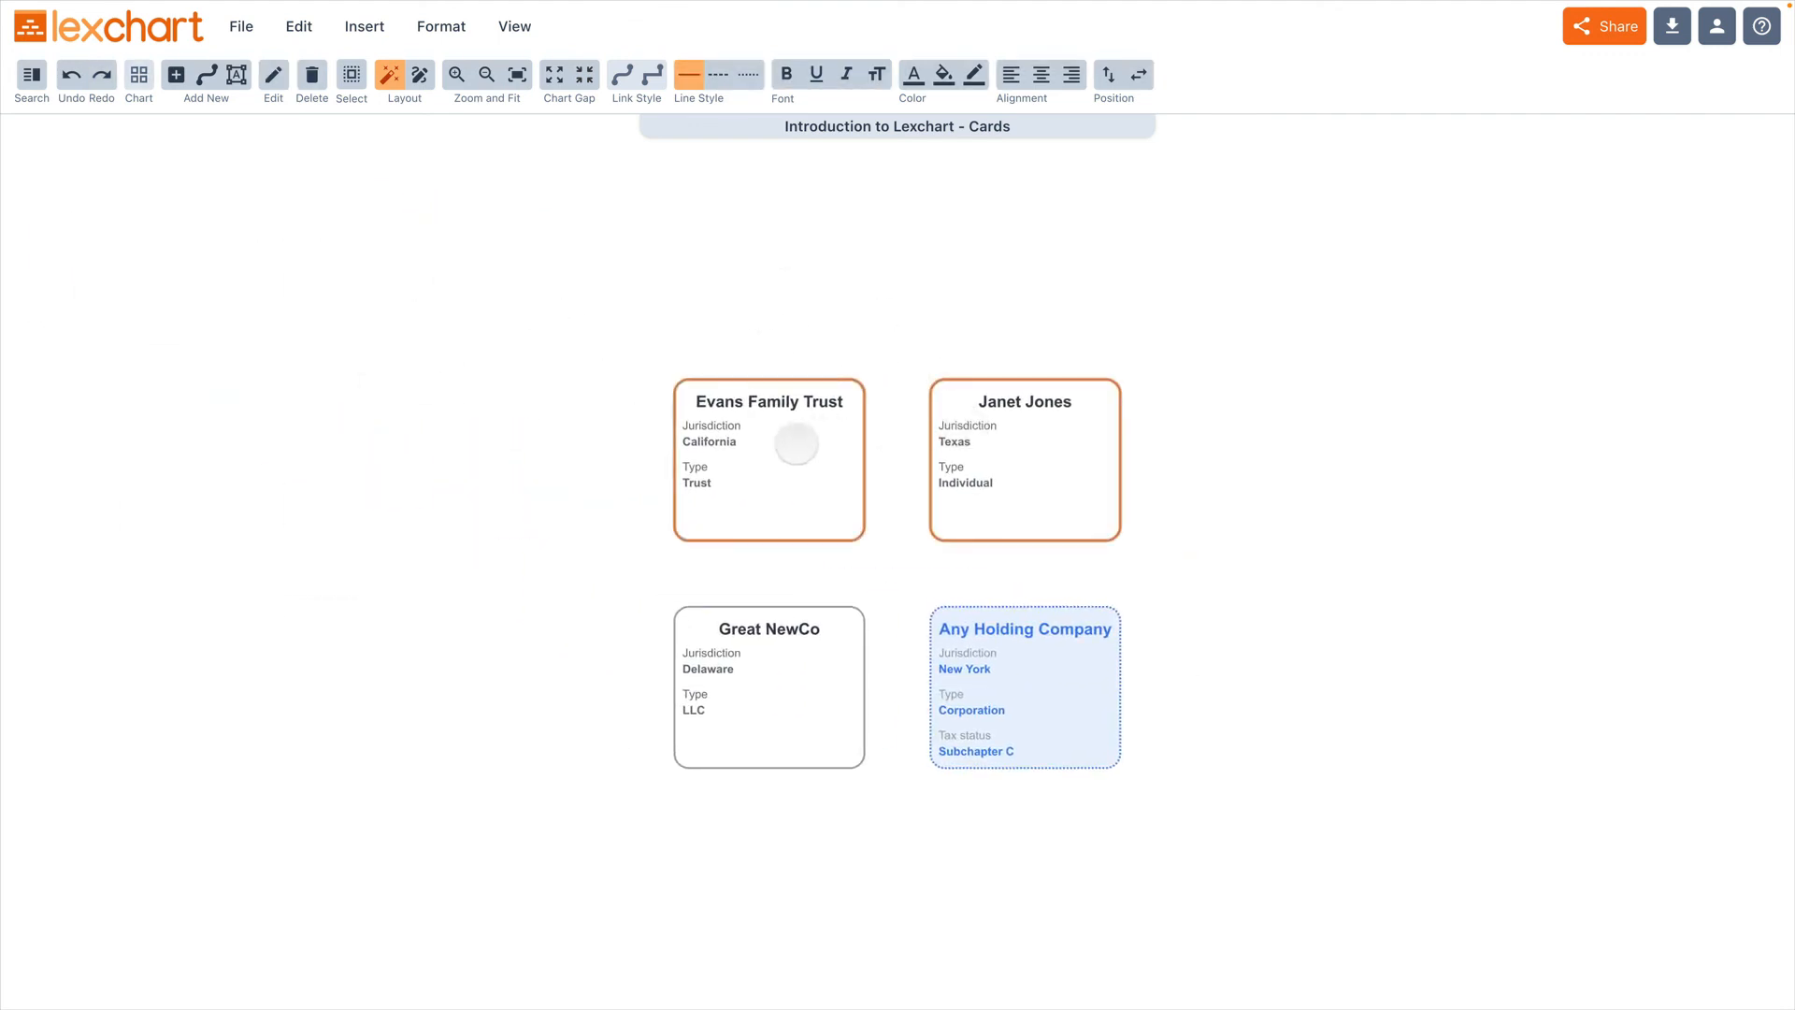
shift+click(716, 753)
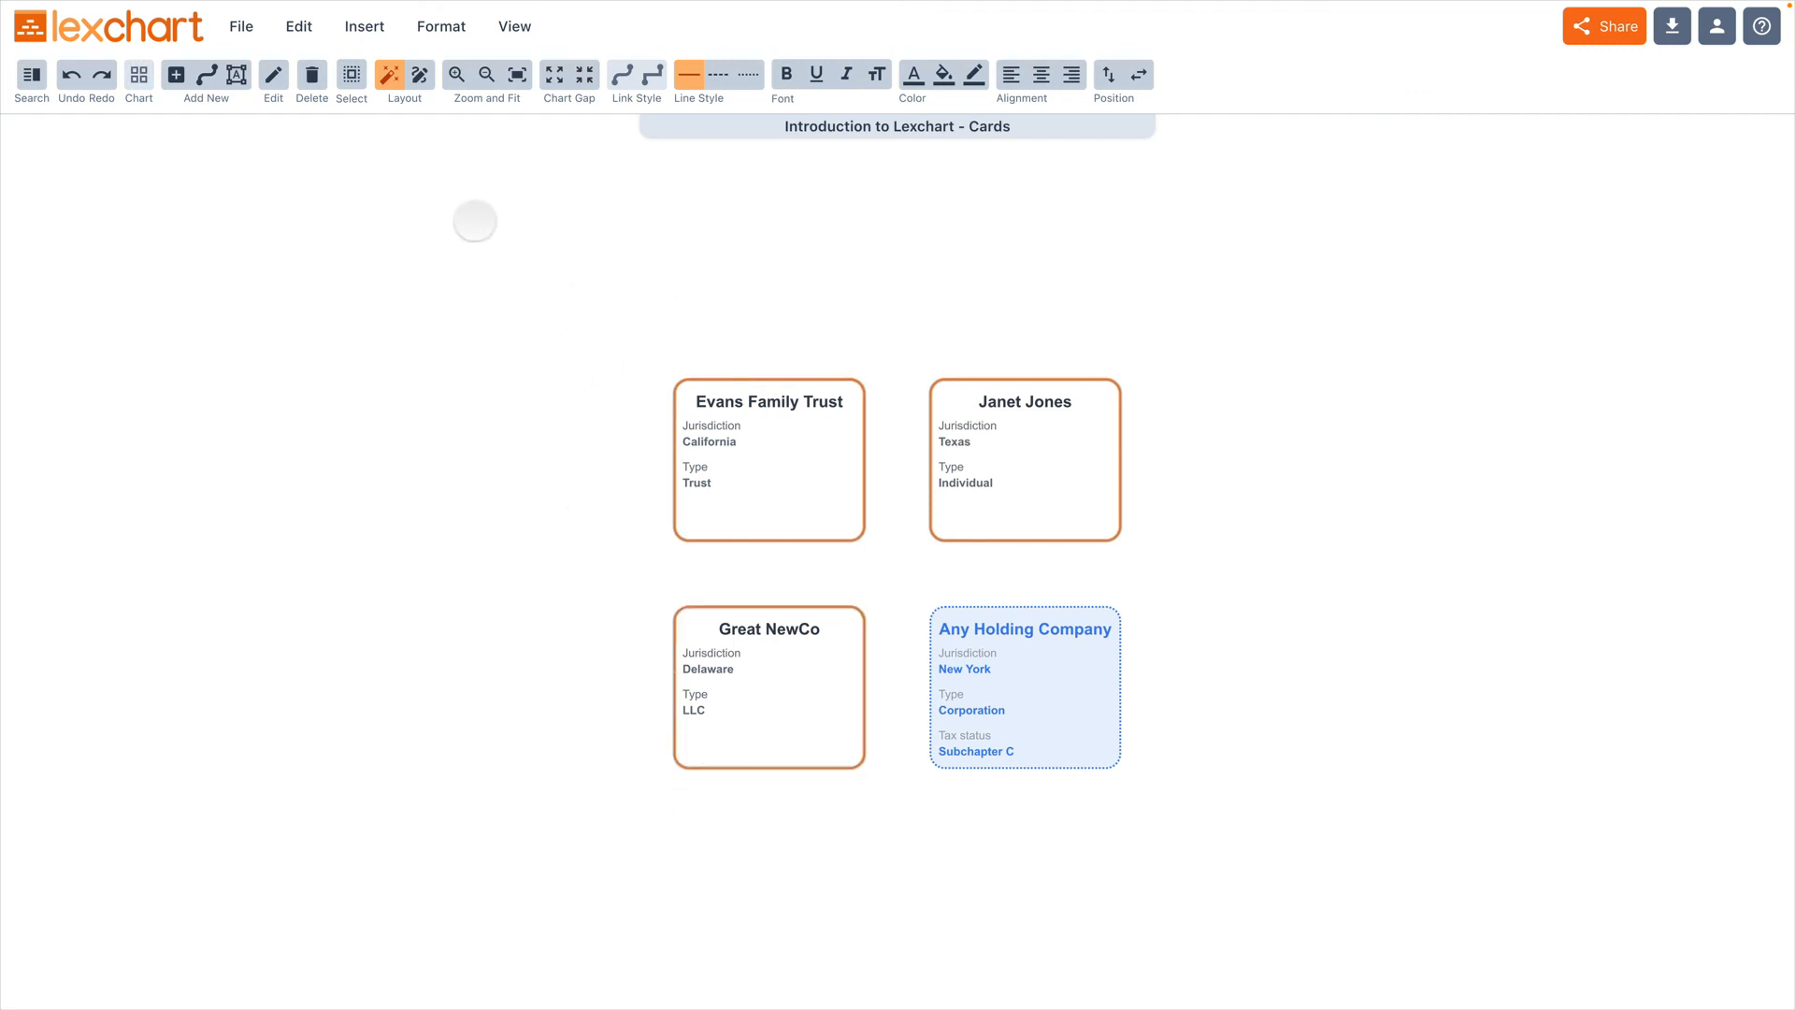
click(273, 76)
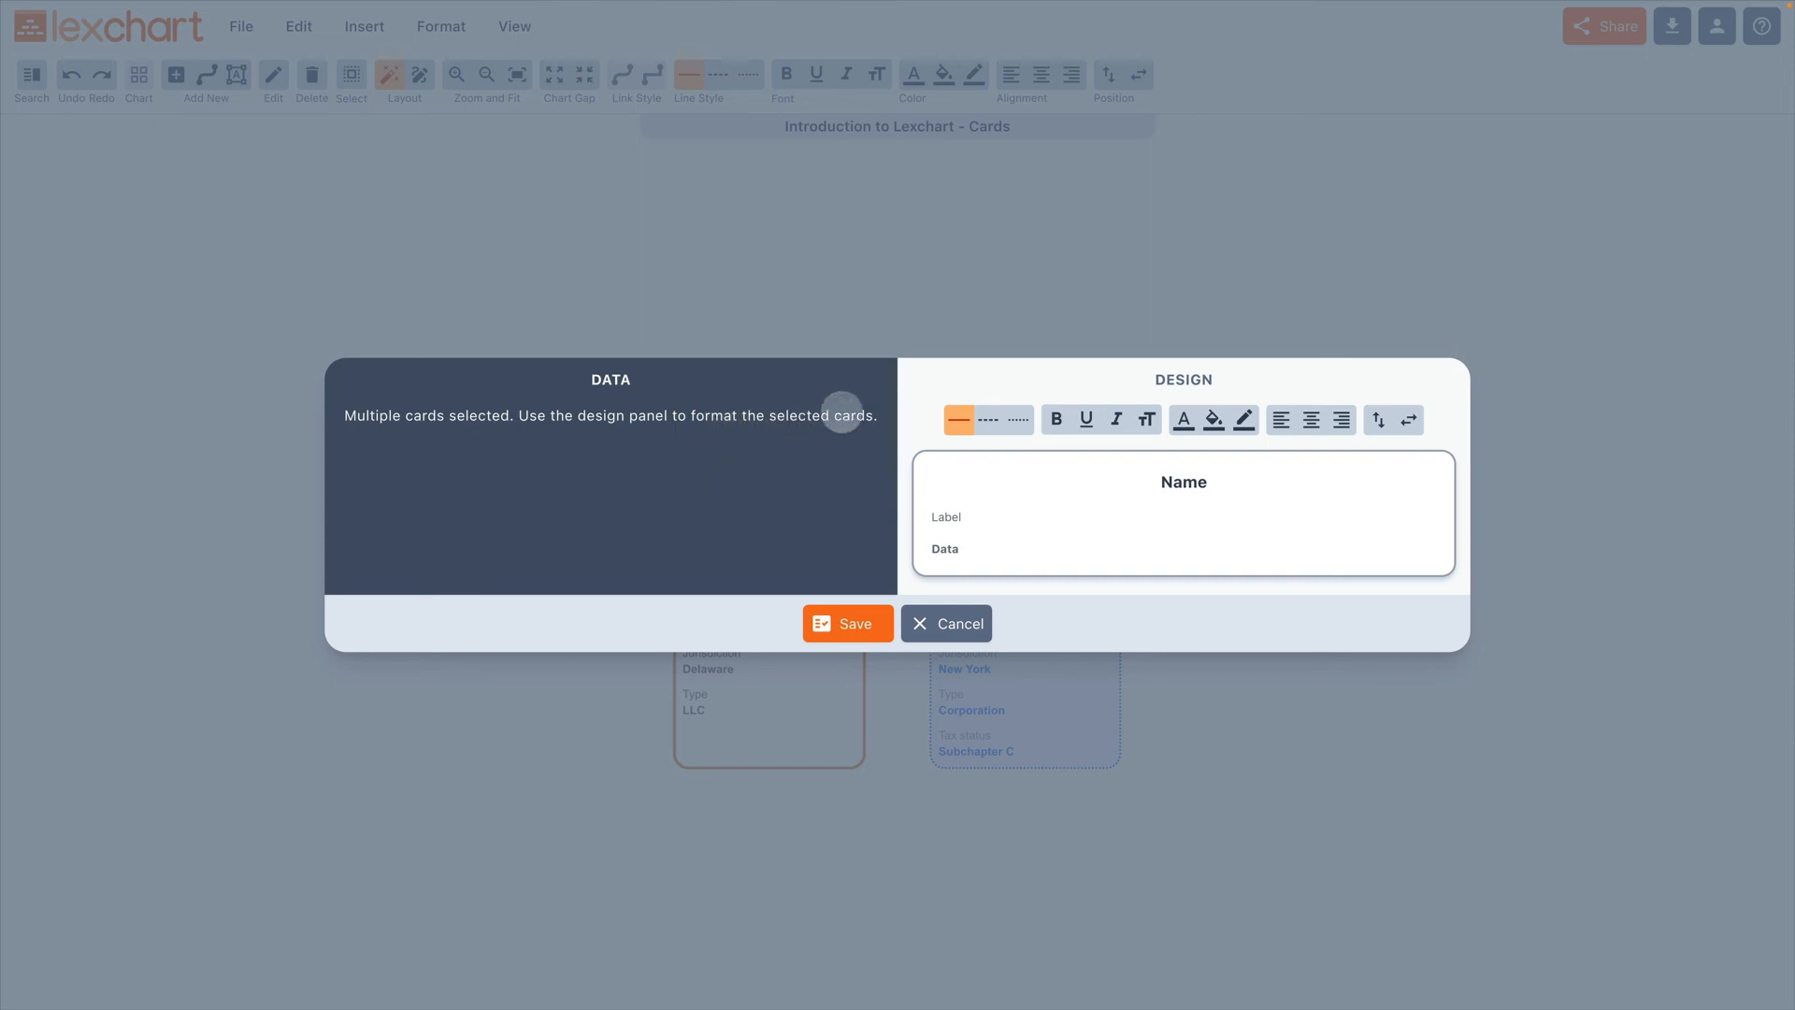
click(1036, 514)
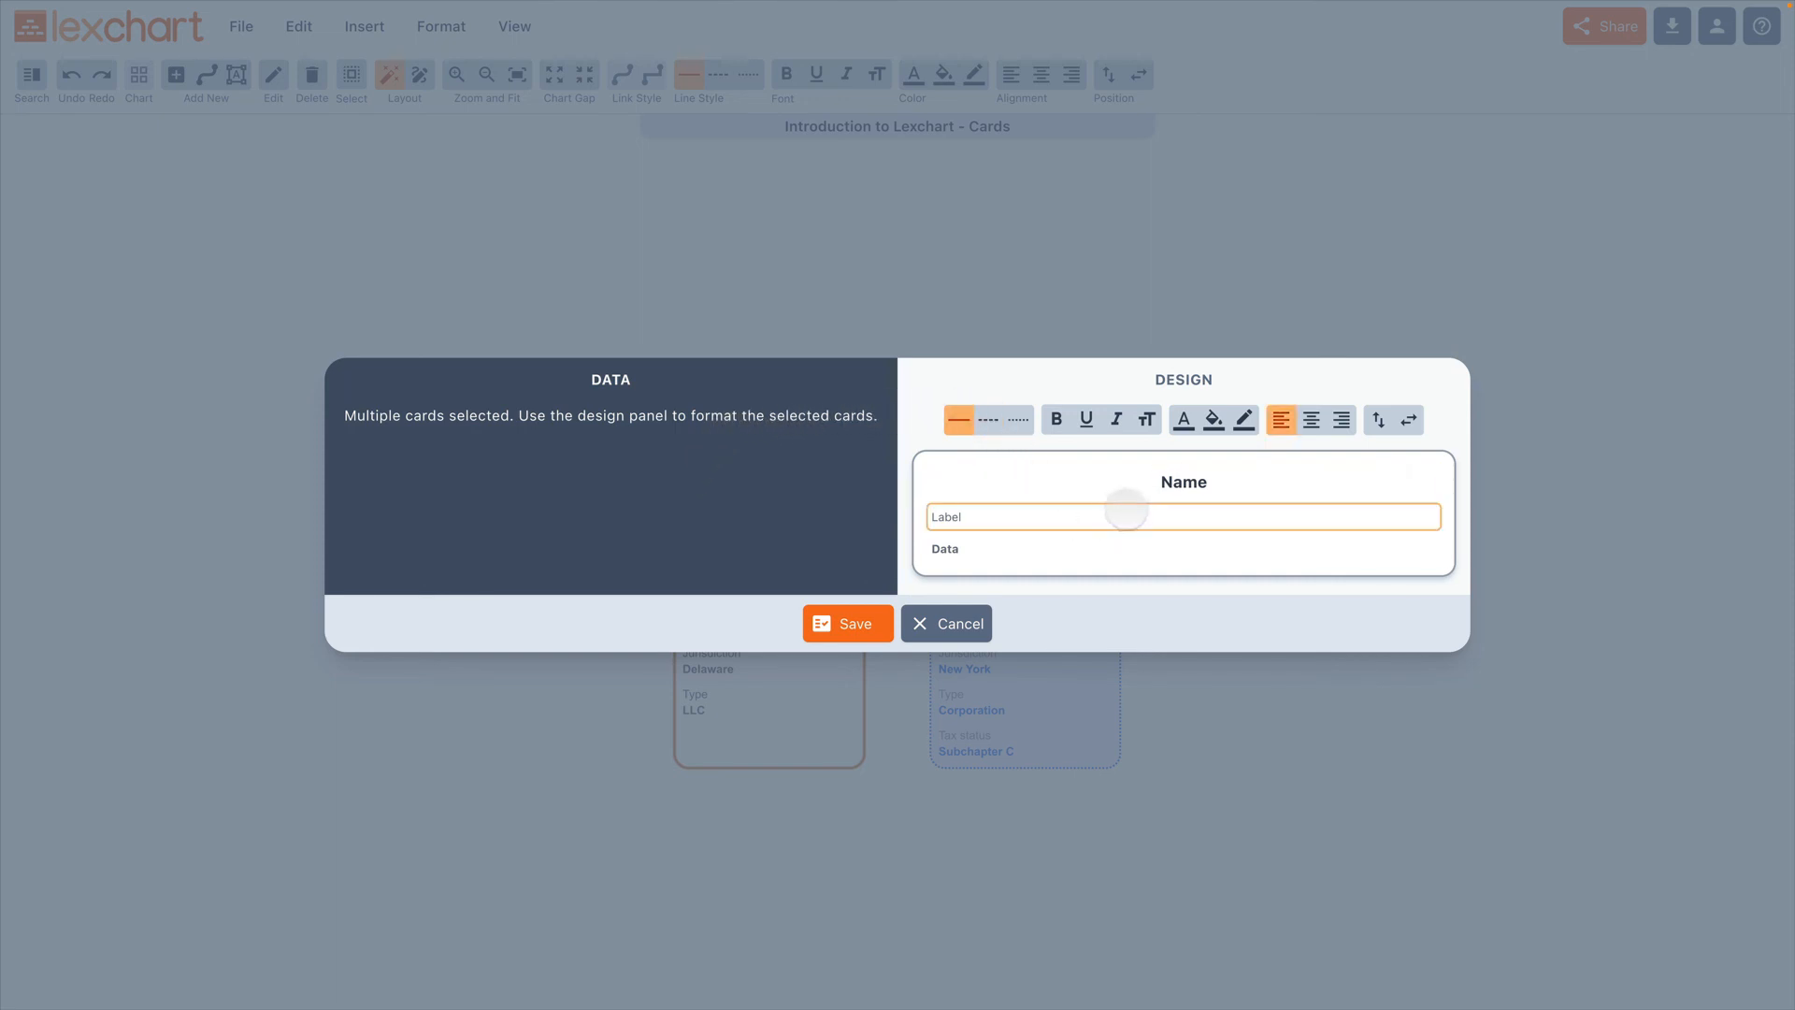
click(1184, 421)
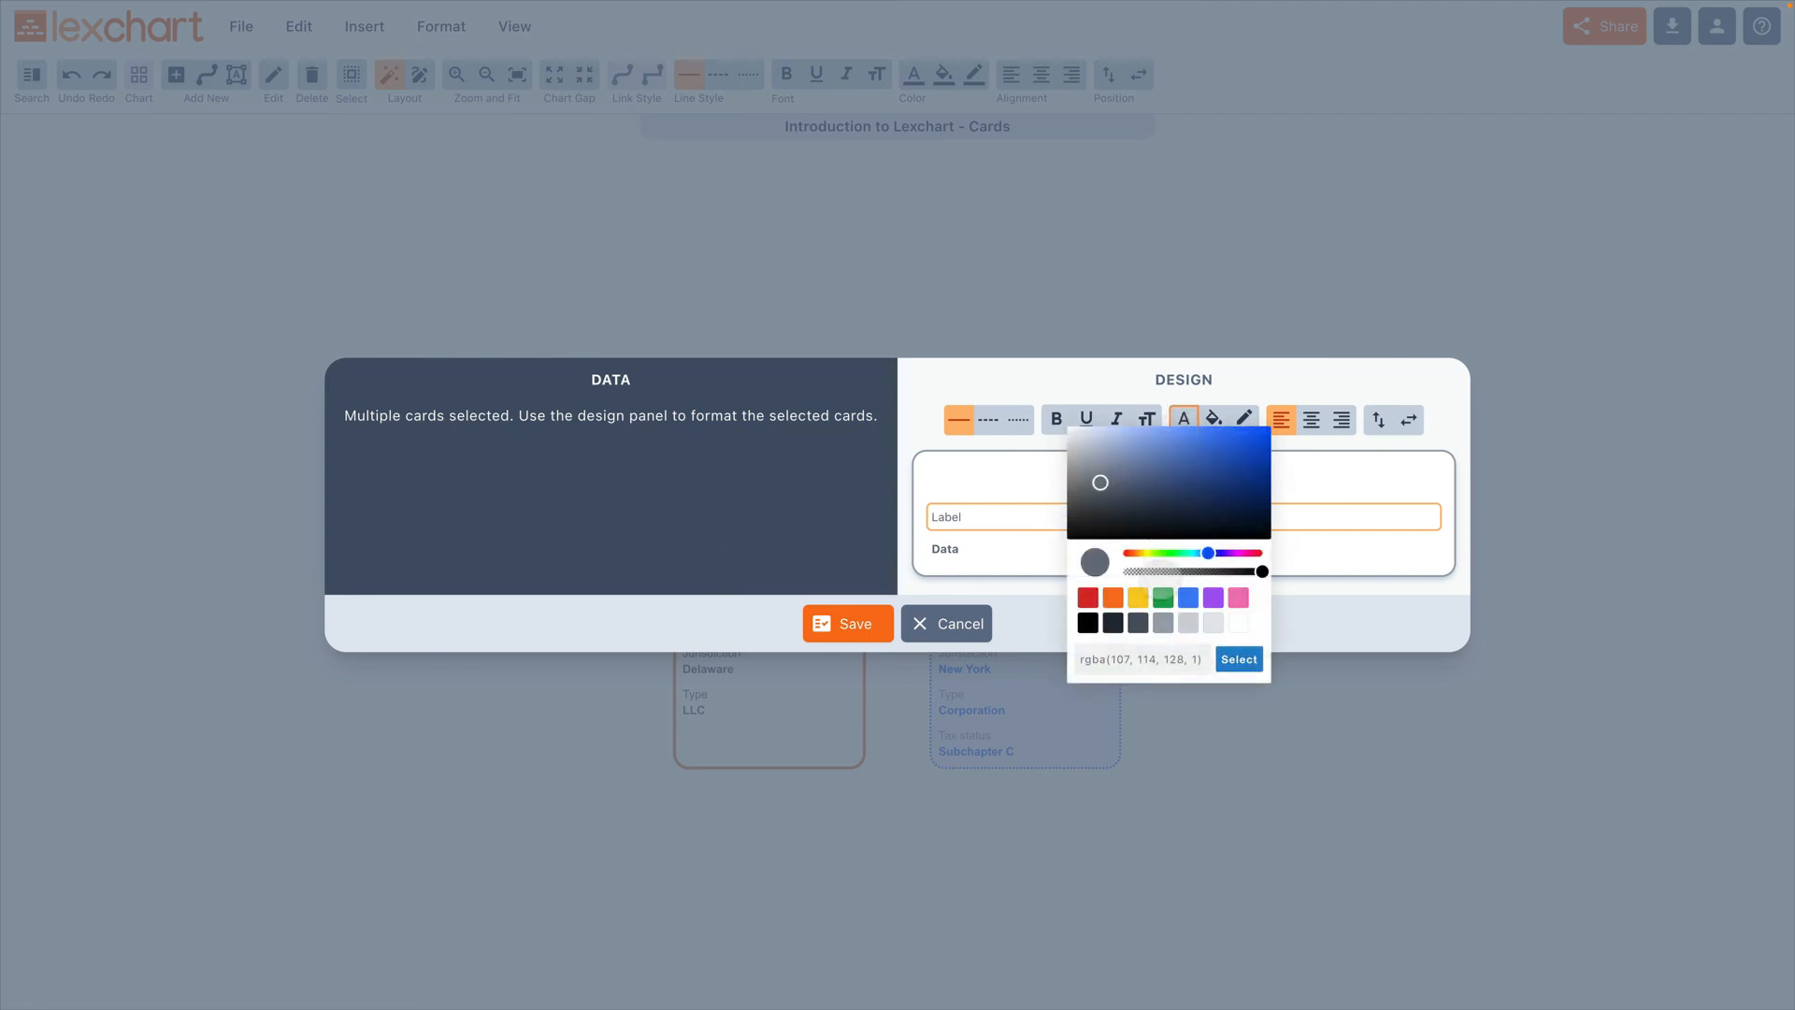
click(1162, 622)
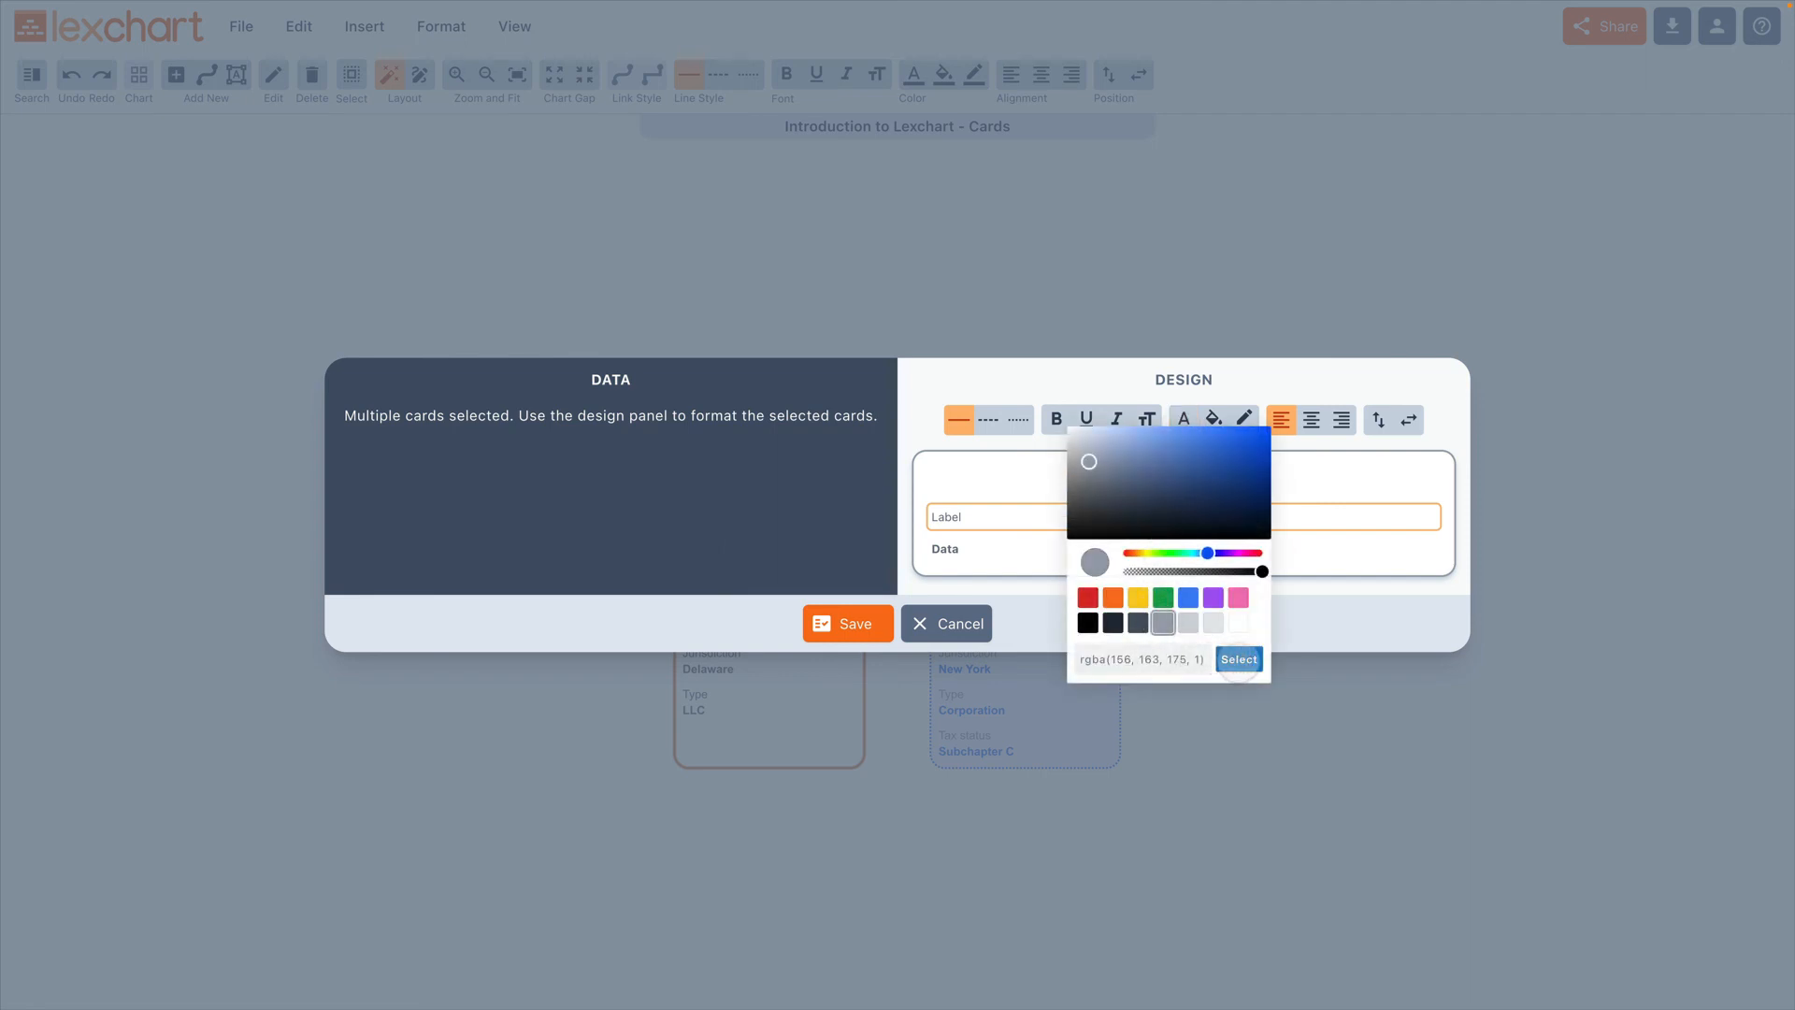
click(1240, 659)
Step: Set the text color of the three cards' data to medium gray, rgba(156, 163, 175, 1)
click(1056, 418)
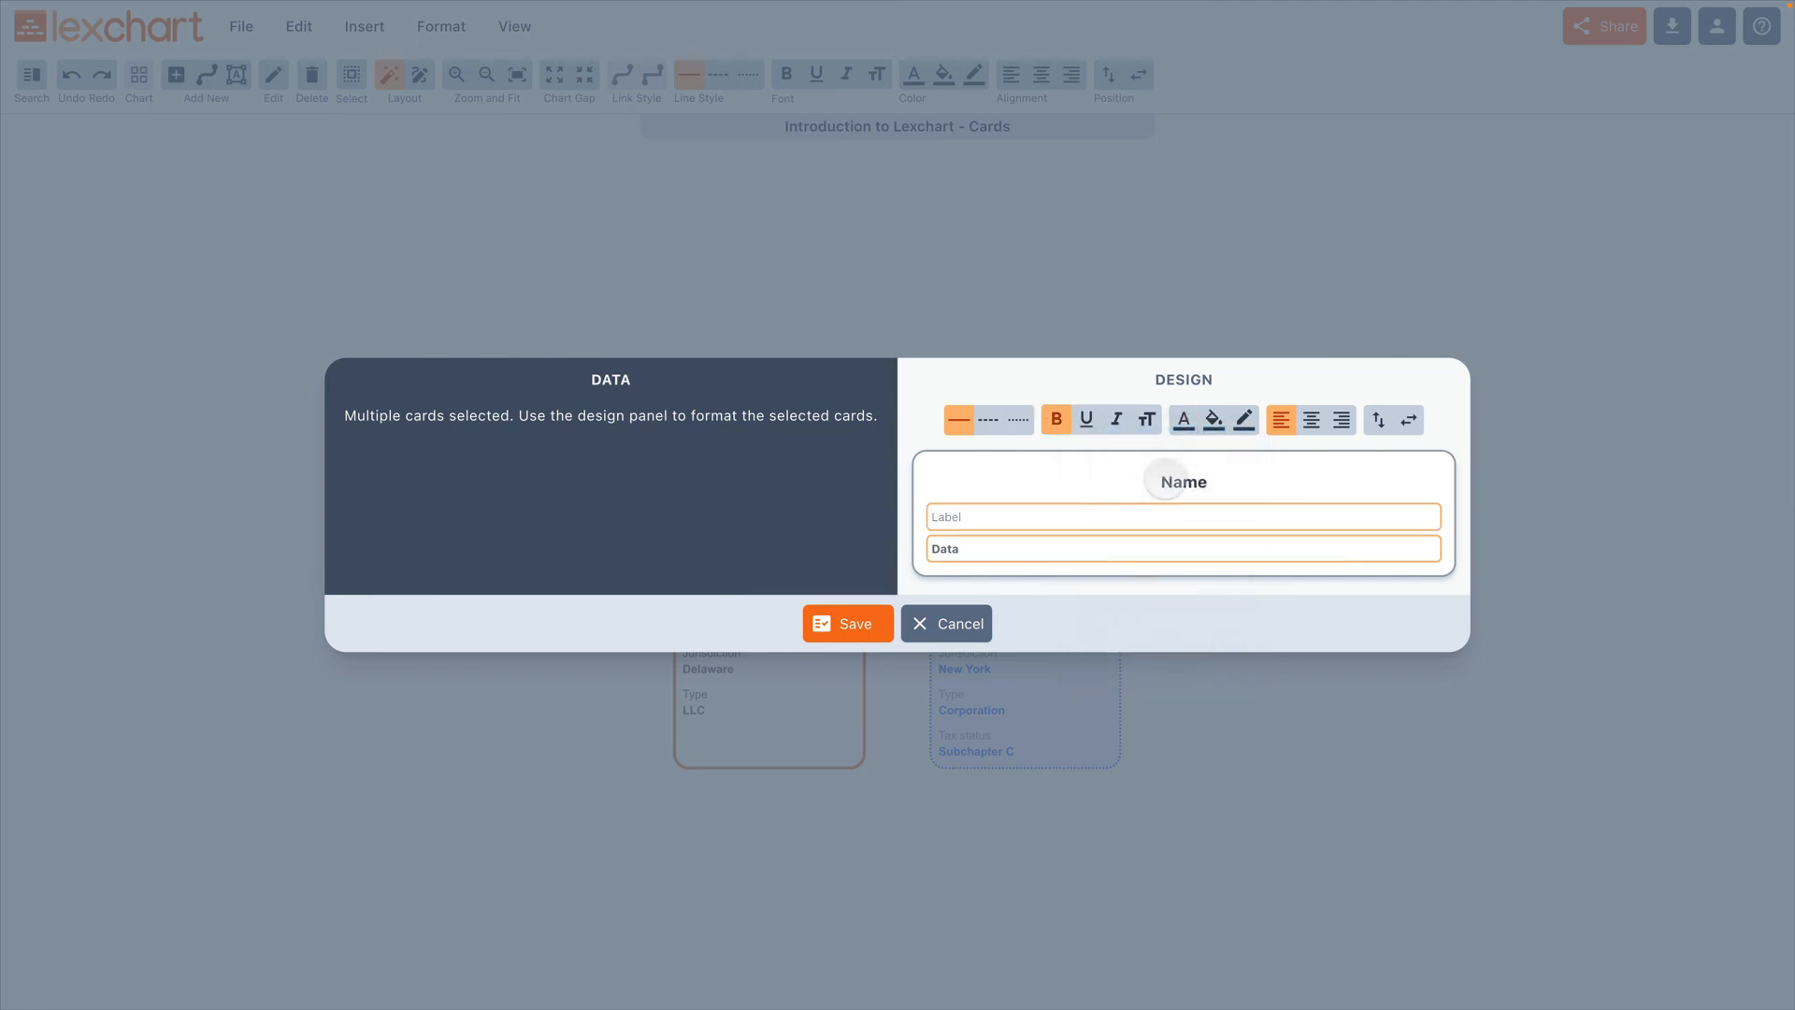
click(1184, 419)
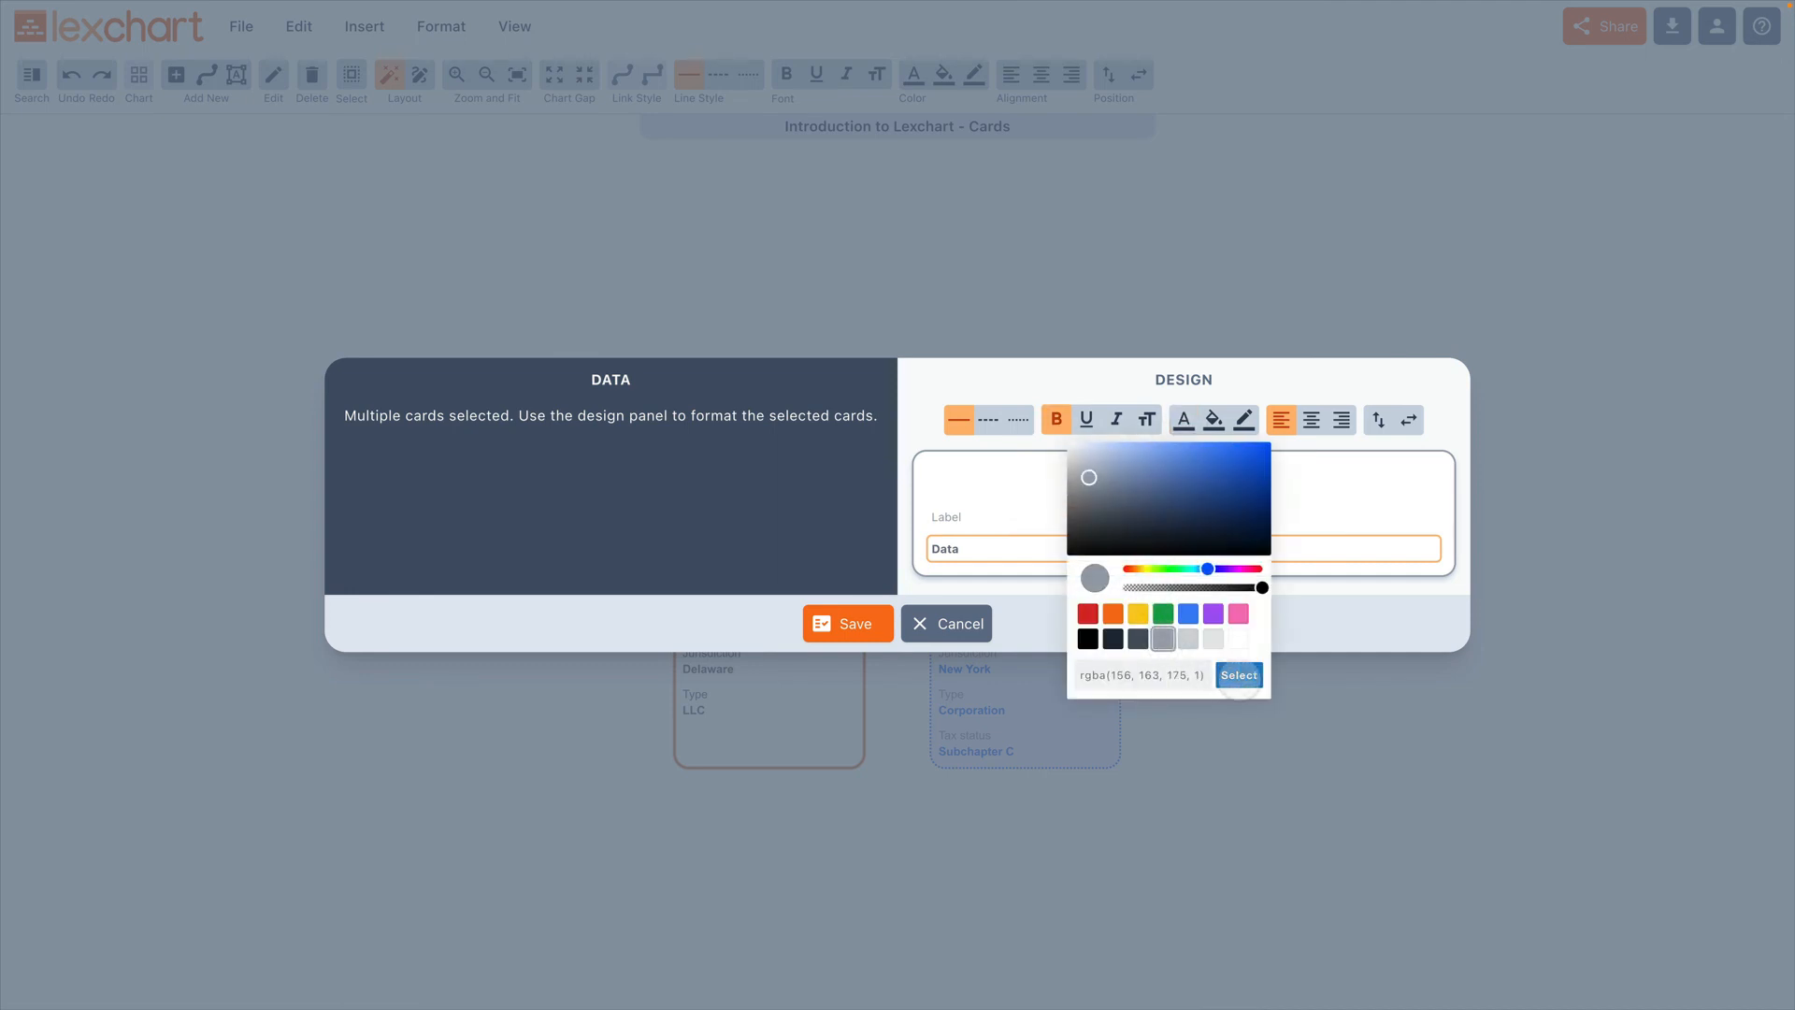
click(1240, 676)
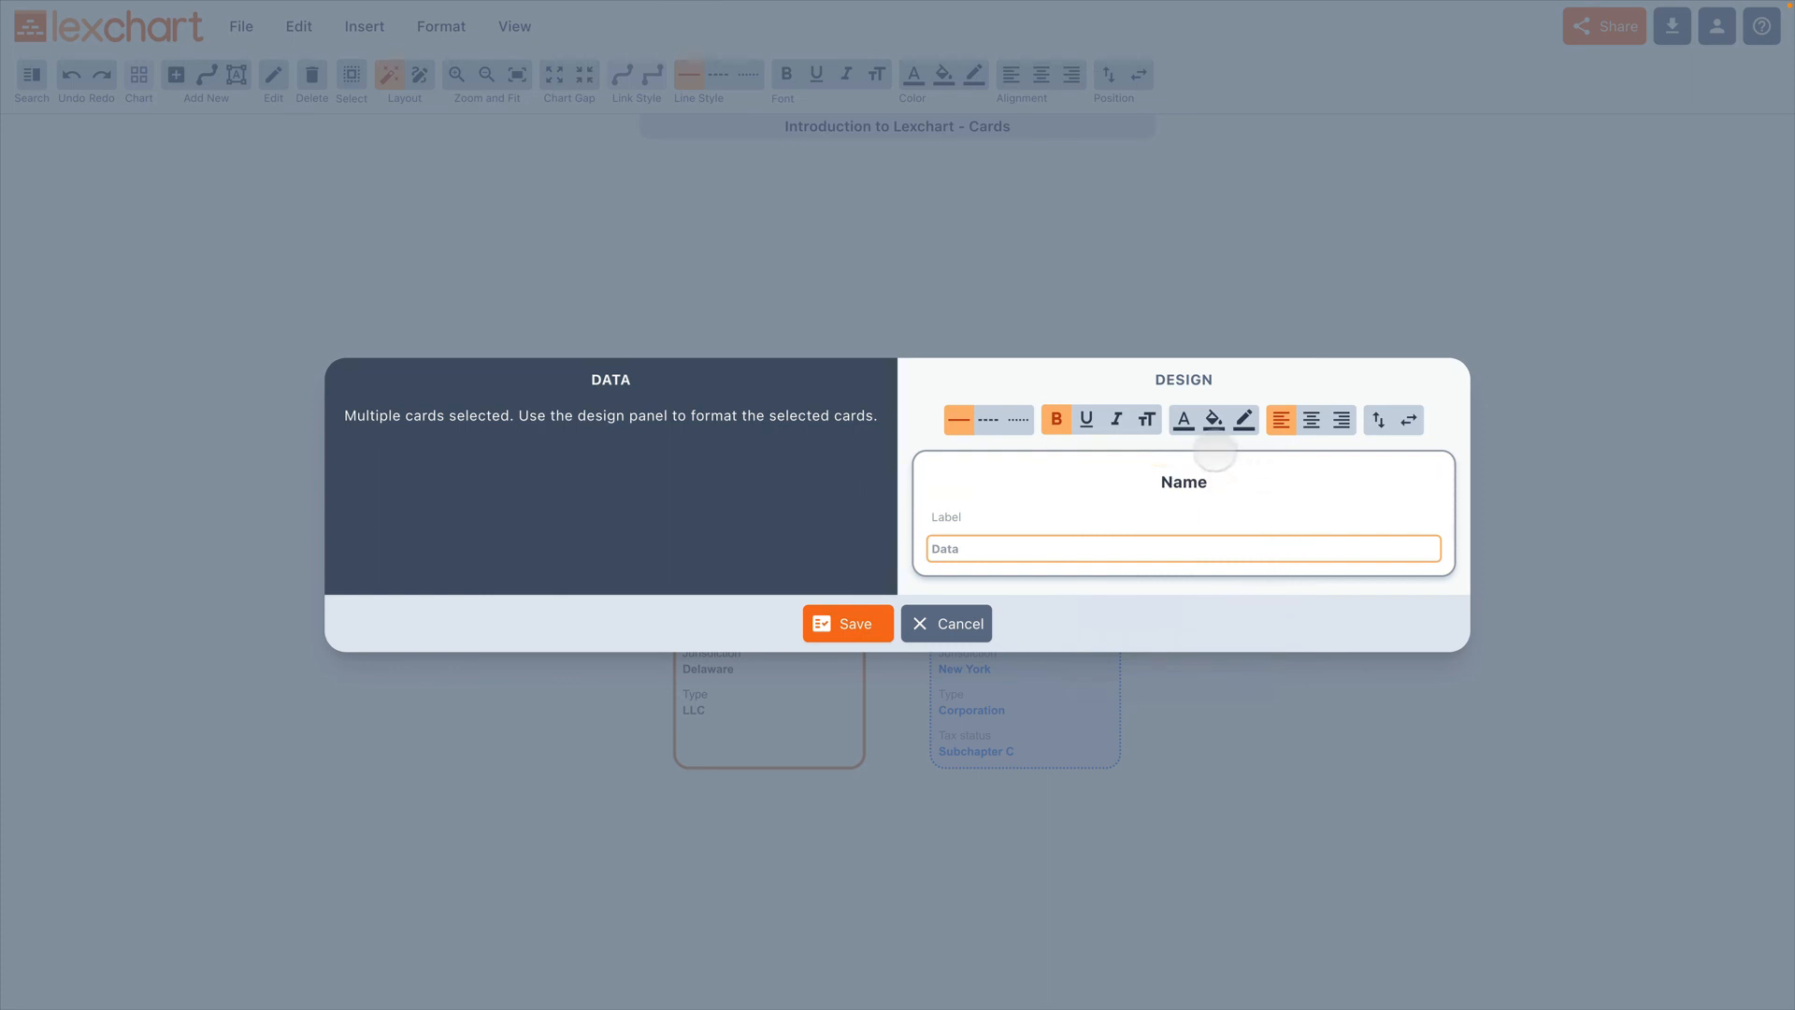
Step: Give the three cards a dotted border and save the shared design
click(1243, 418)
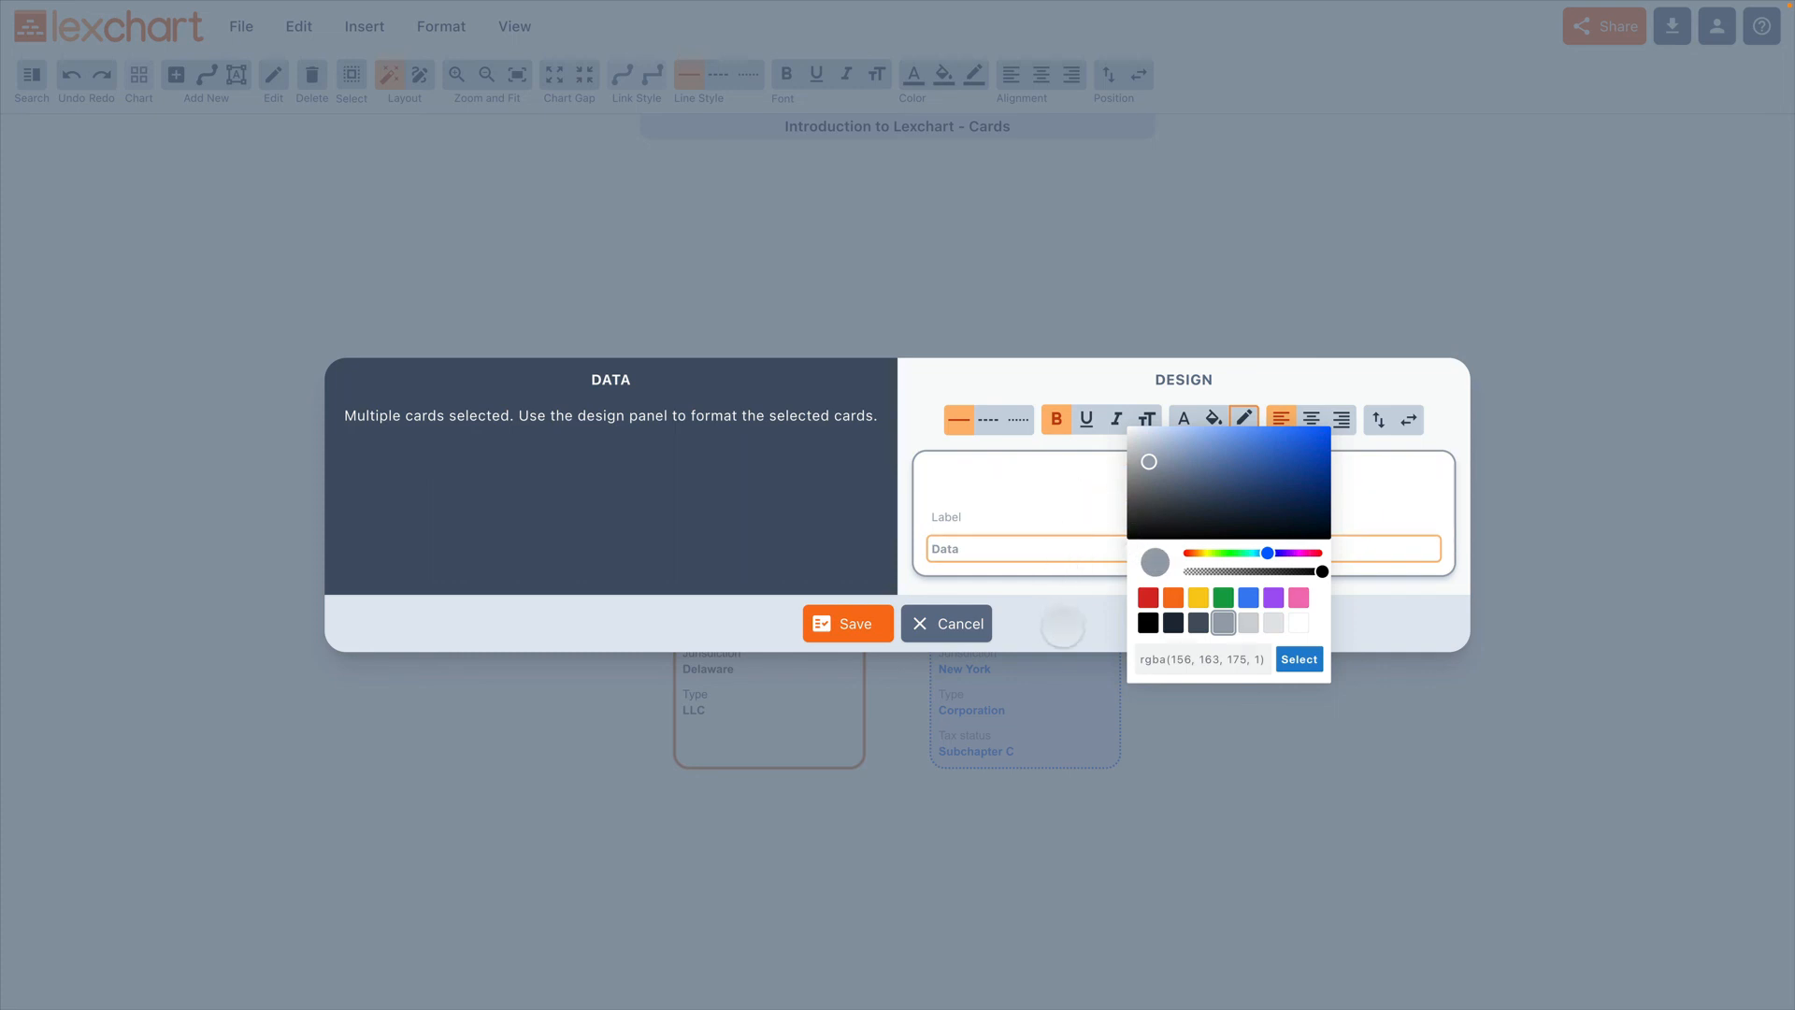
click(1064, 627)
click(1018, 419)
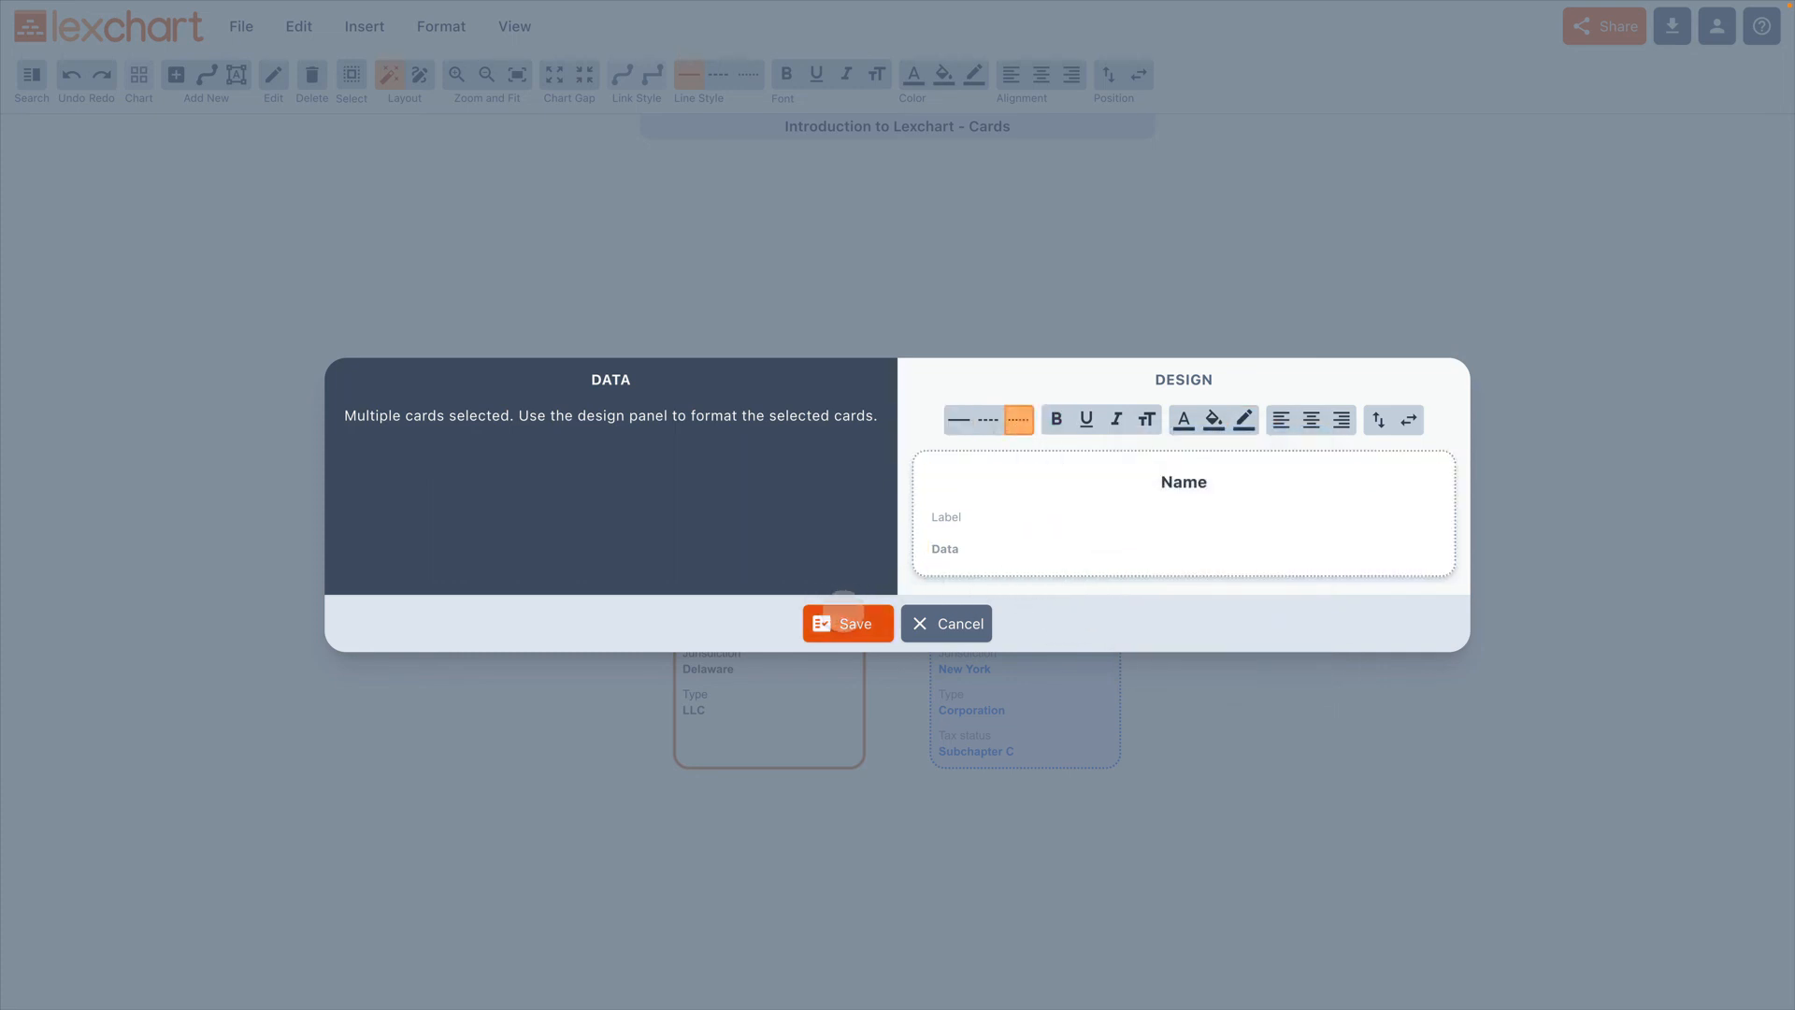
click(844, 617)
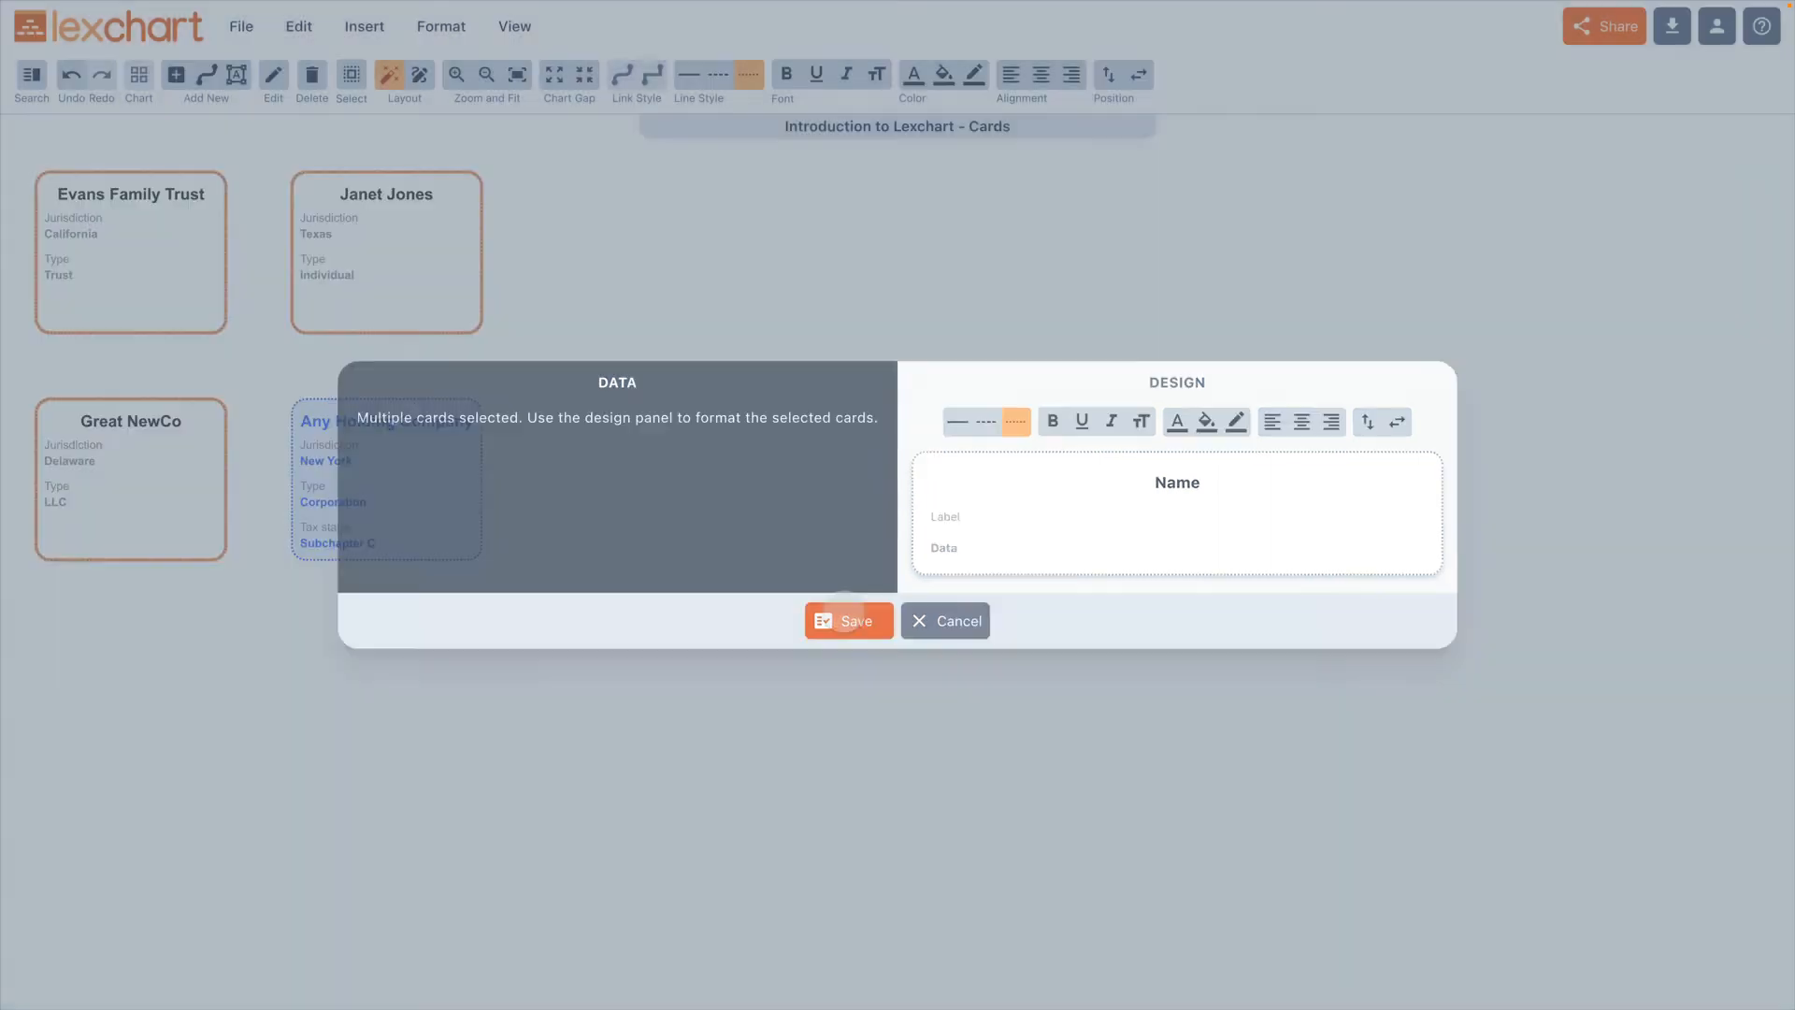